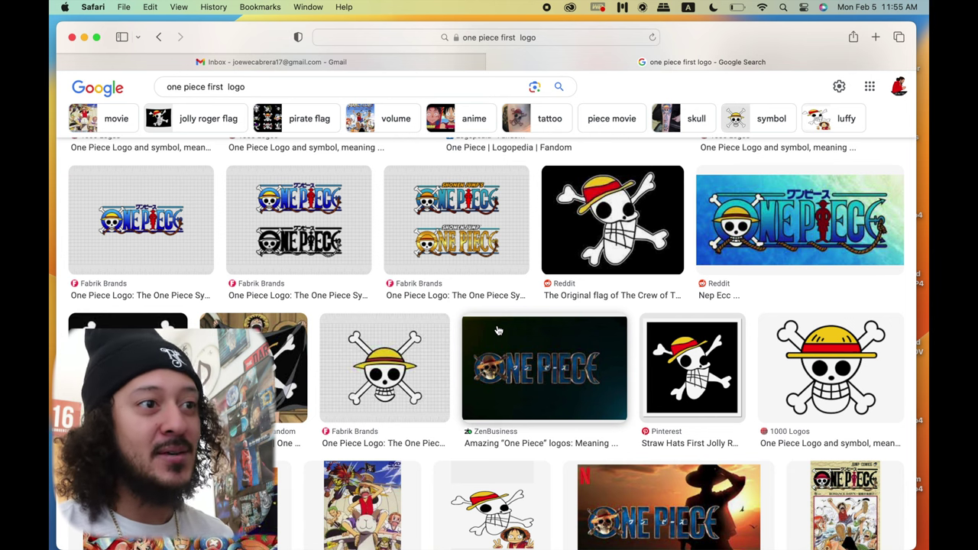
Save the Reddit image of the original Straw Hats crew flag on a black background to Downloads.
click(301, 321)
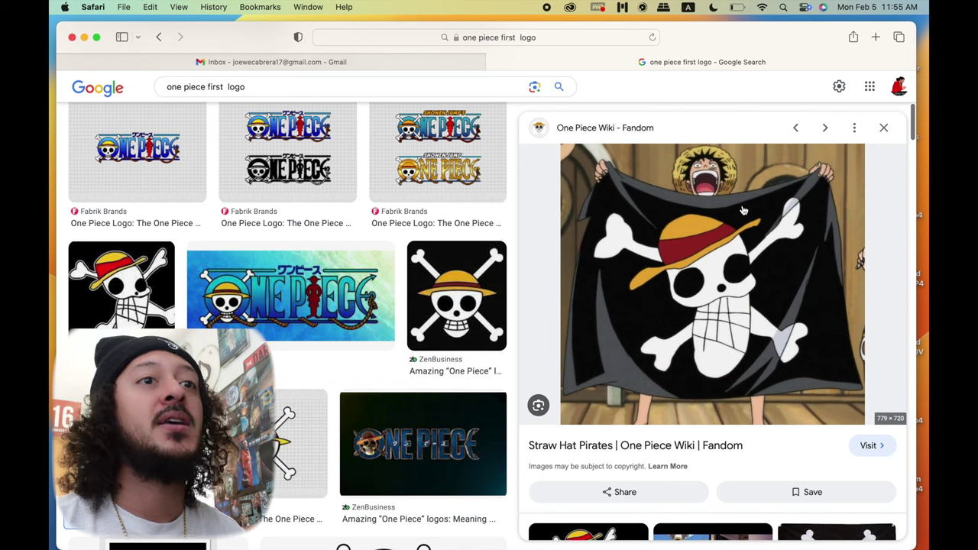
click(884, 128)
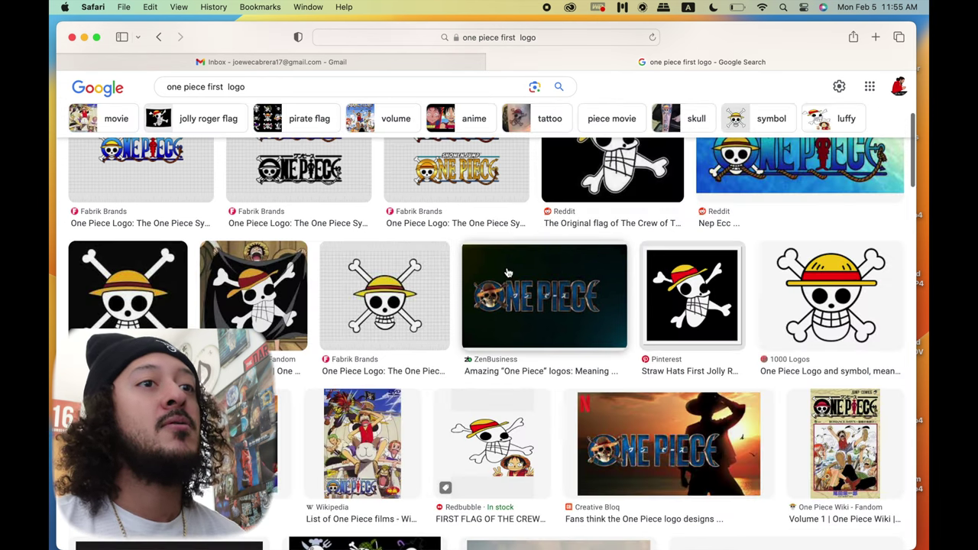
scroll(508, 272, up, 3)
click(601, 319)
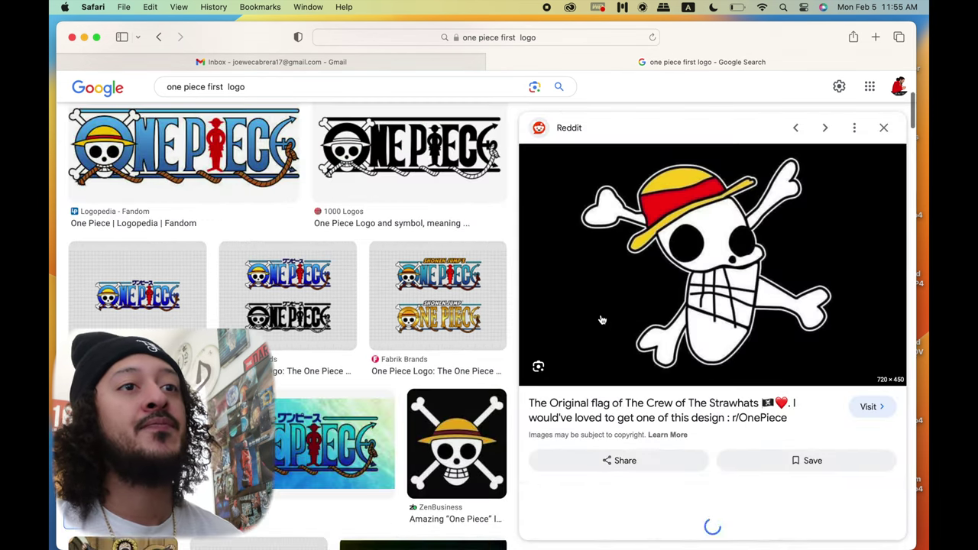
right_click(693, 249)
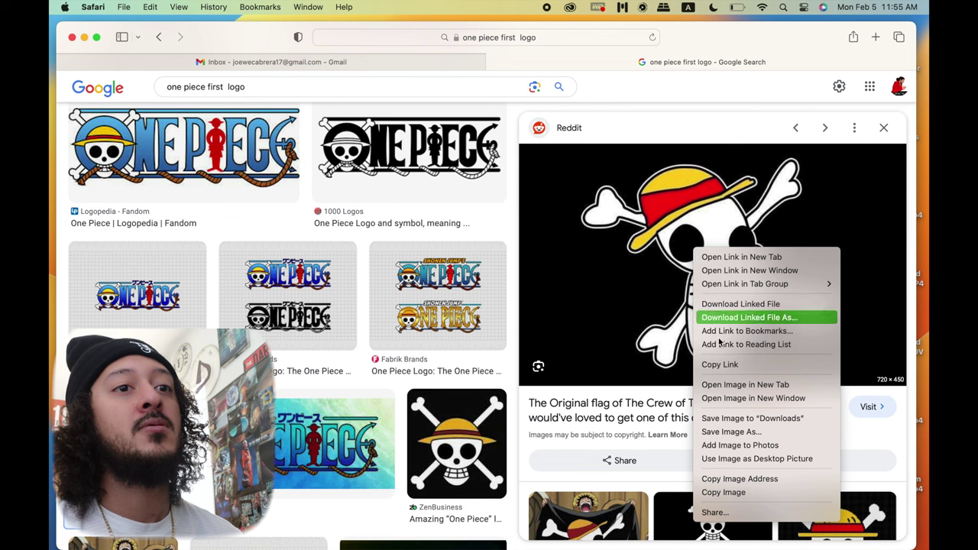
click(752, 418)
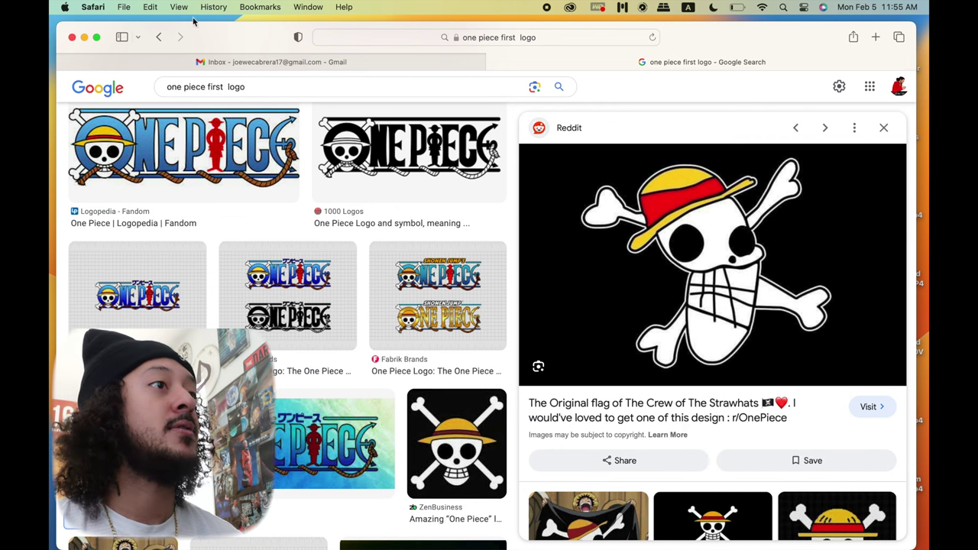
Switch to Chroma and remove the letter A lettering so that the design canvas is empty.
click(84, 37)
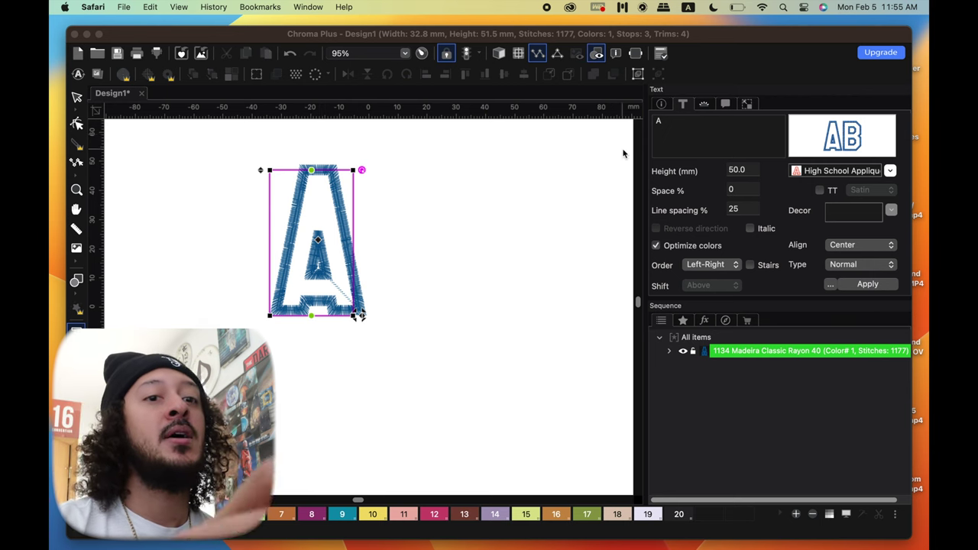
click(669, 143)
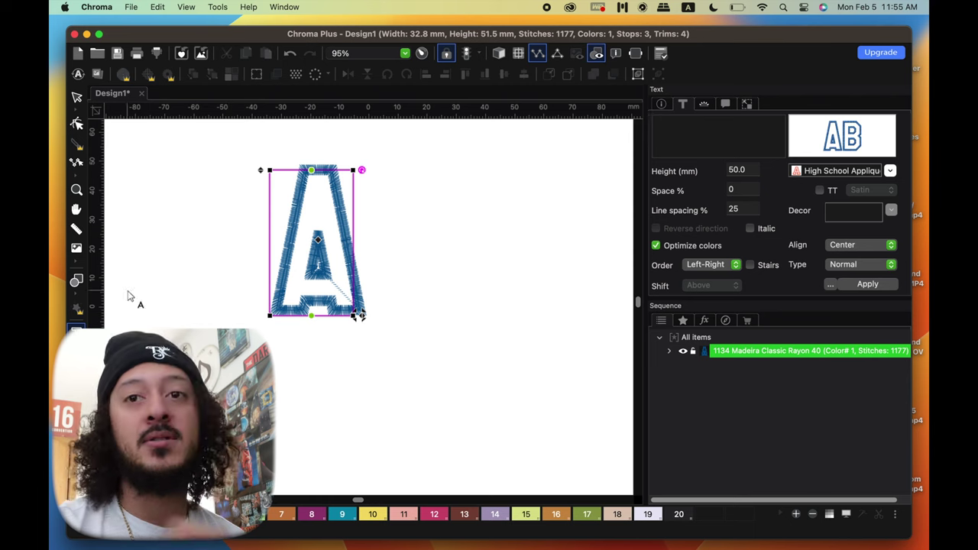
click(709, 429)
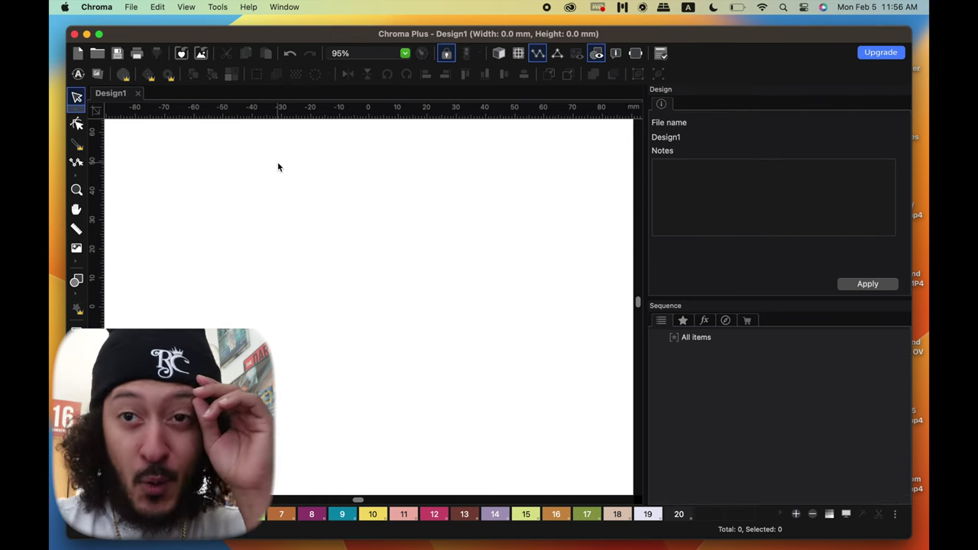
Start Auto Digitizing with 8c6v45wmy6b51.jpg from Downloads as the source image, keeping the Auto stitch type.
click(78, 74)
click(663, 301)
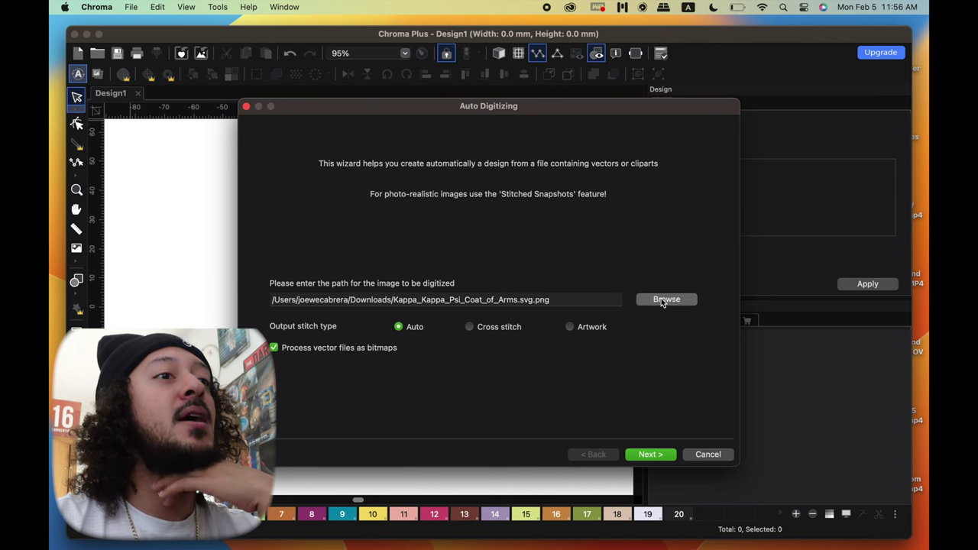
click(398, 223)
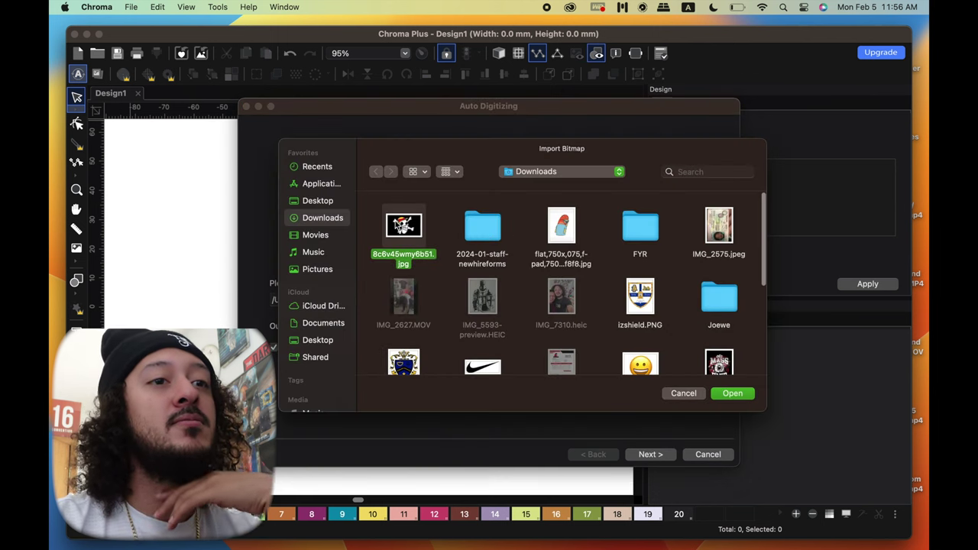
click(724, 394)
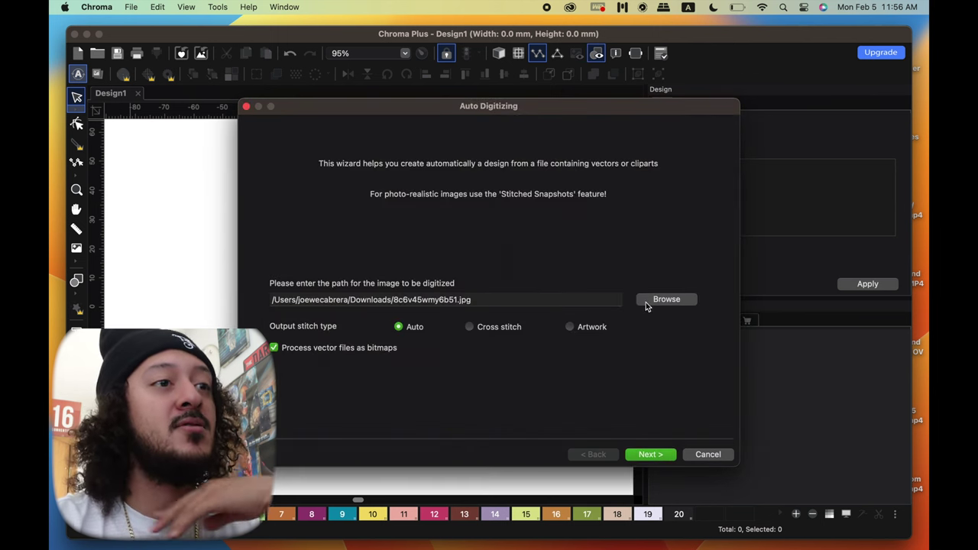
click(650, 454)
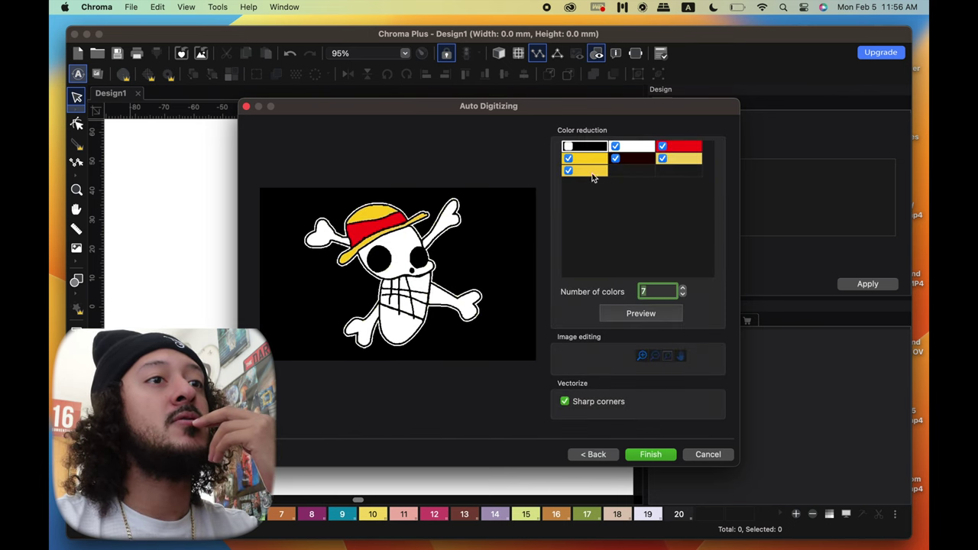
Exclude the dark brown and both extra yellow shades, keep black, white, red and one yellow, and finish the auto digitizing.
click(567, 171)
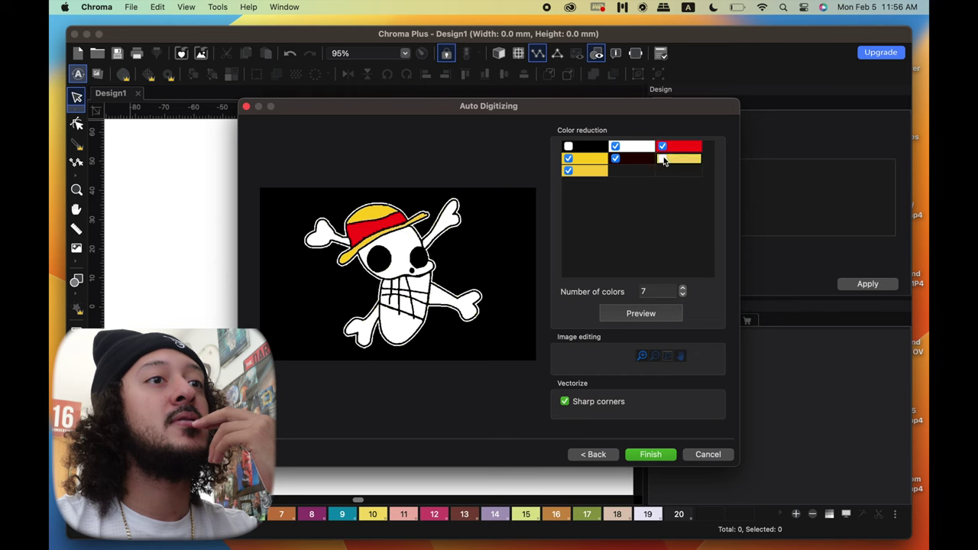
click(568, 171)
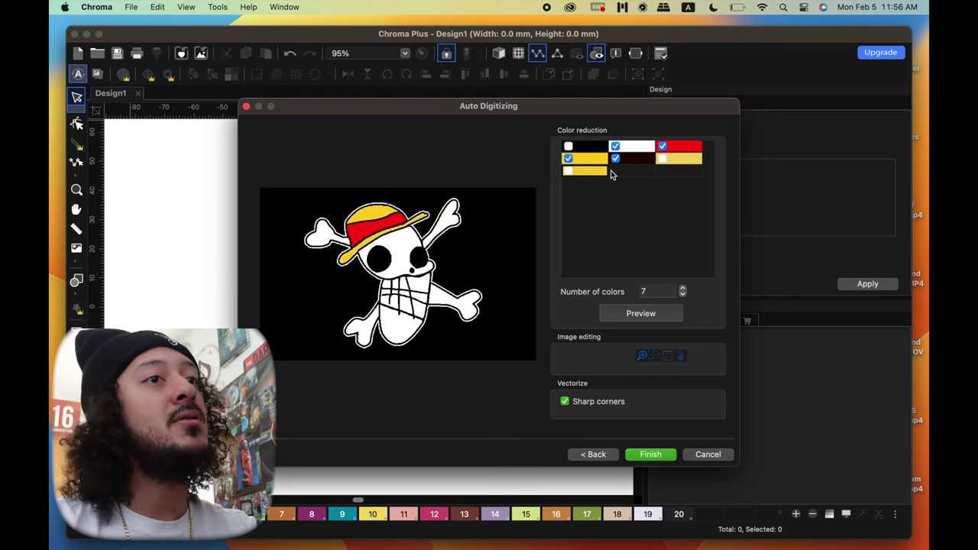
click(616, 162)
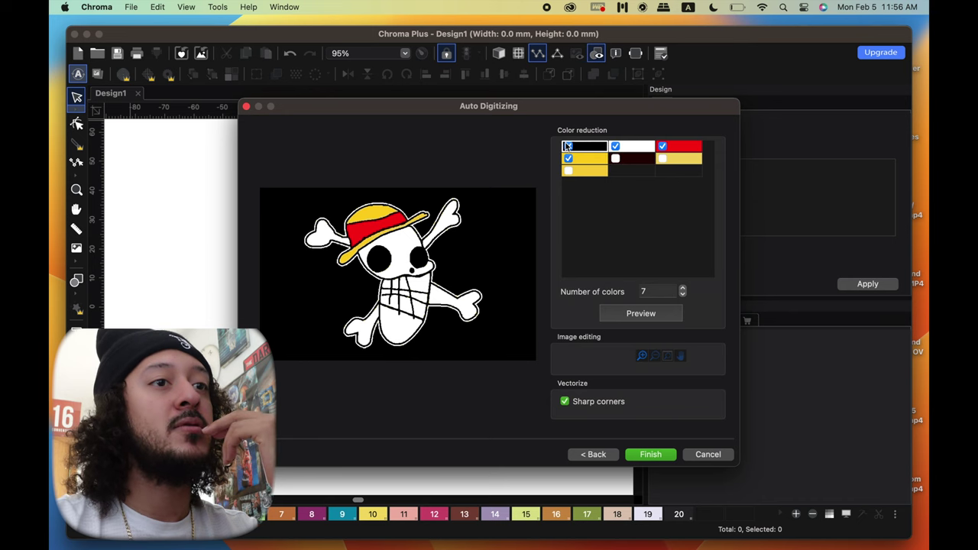
click(651, 455)
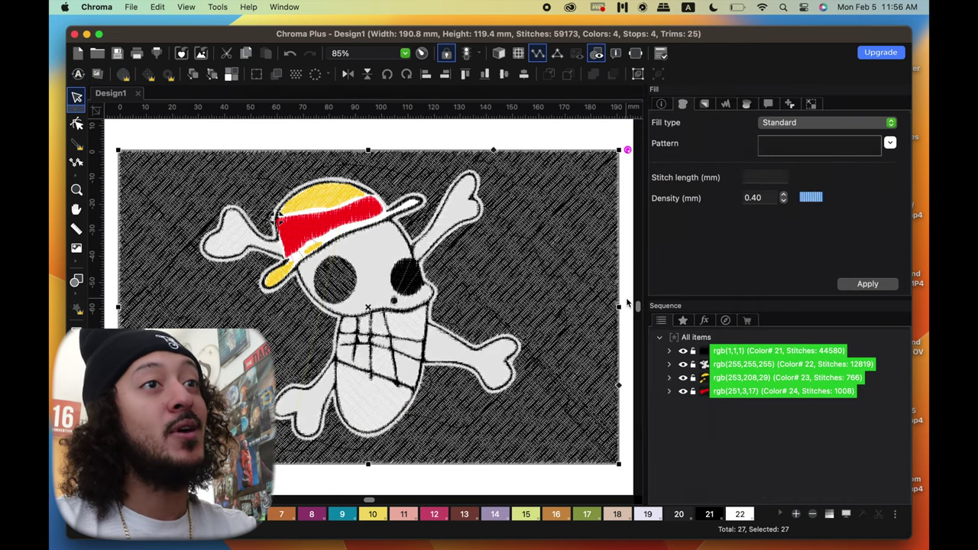
View the auto-digitized flag in 3D and delete all of its stitch objects from the design.
click(498, 57)
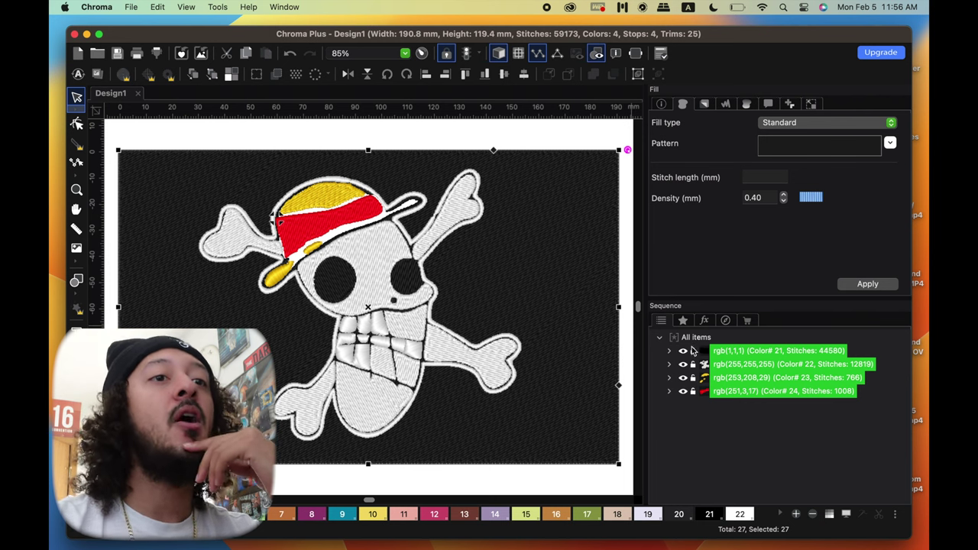
key(Delete)
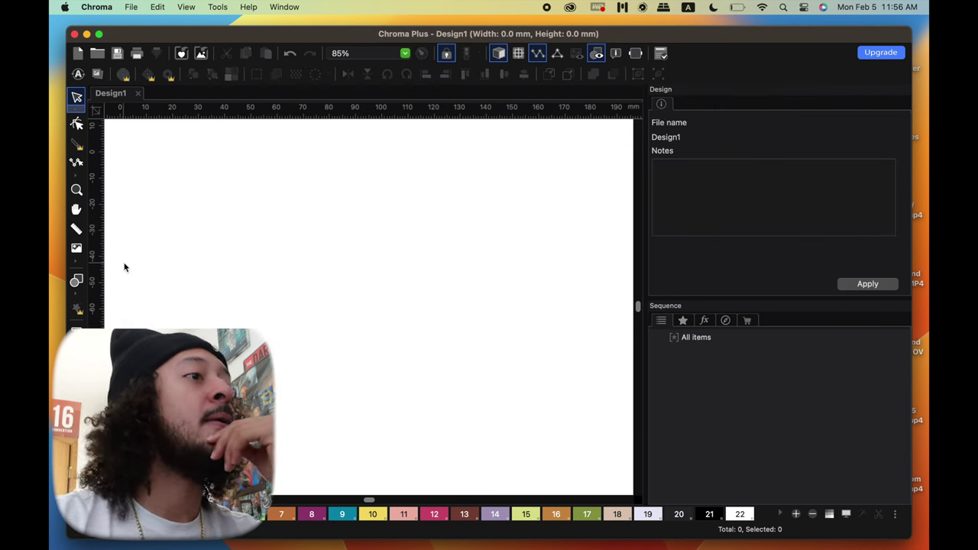
Insert the straw-hat skull flag image as a backdrop for manual tracing.
click(76, 247)
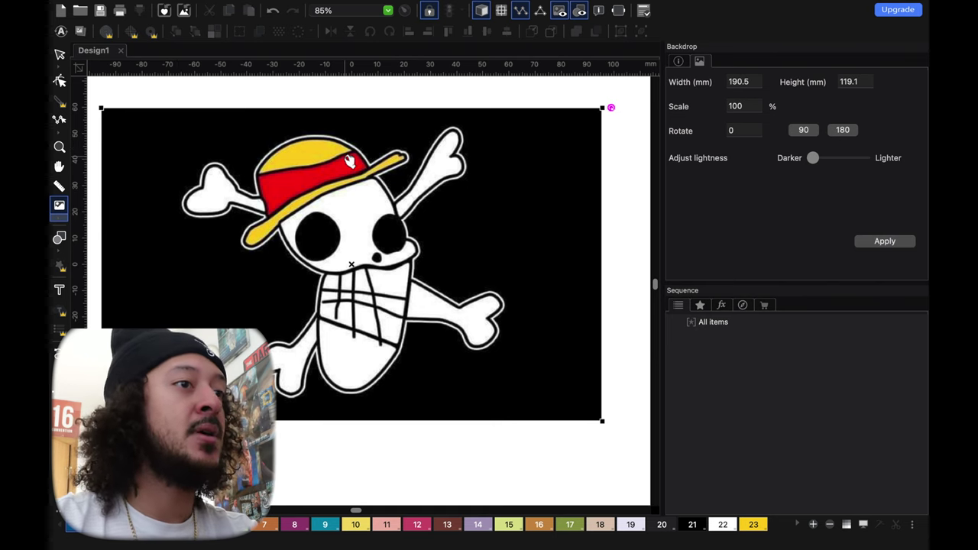
scroll(302, 253, up, 2)
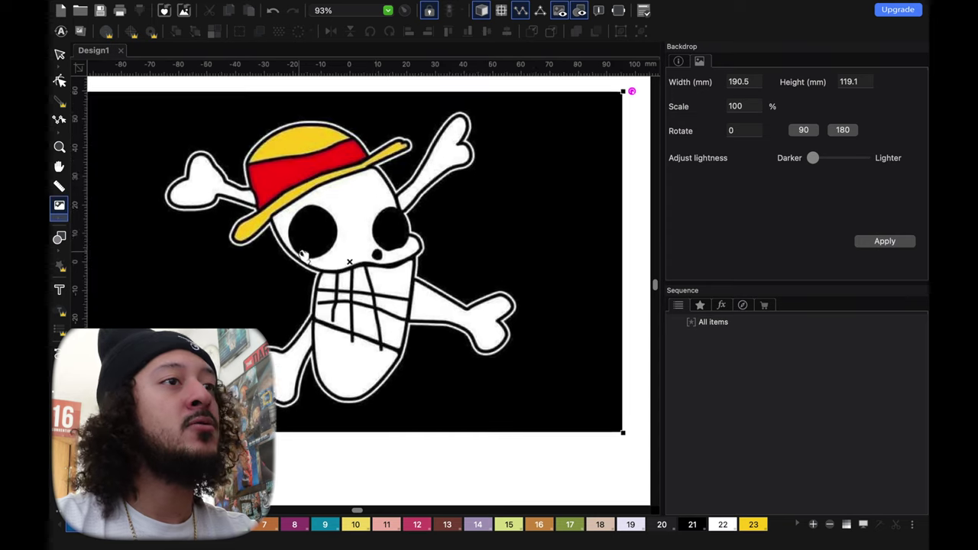
scroll(302, 254, down, 1)
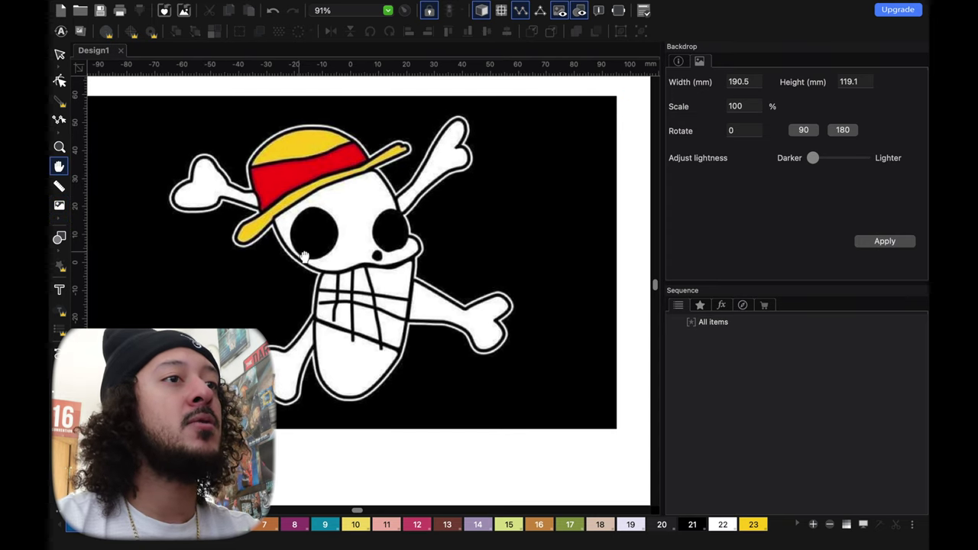
scroll(313, 267, up, 3)
scroll(333, 292, down, 1)
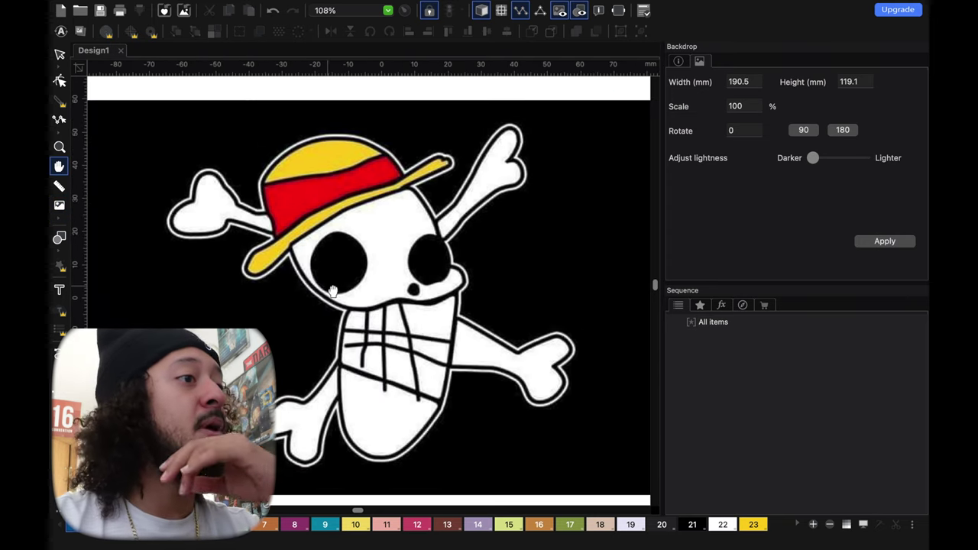
Trace the skull's white face with a closed Run outline along the hat brim, cheek, upper mouth edge and around the eye at the nose side.
click(58, 353)
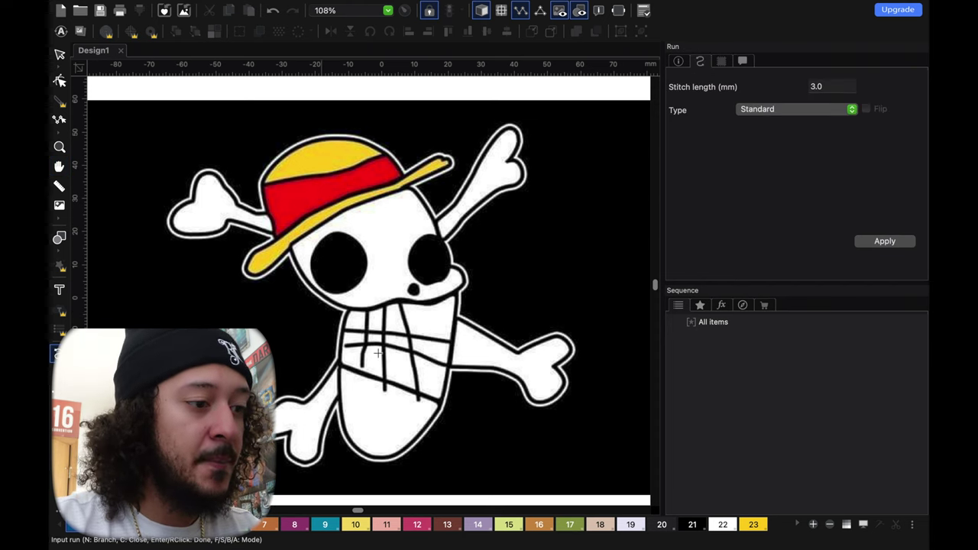
click(394, 194)
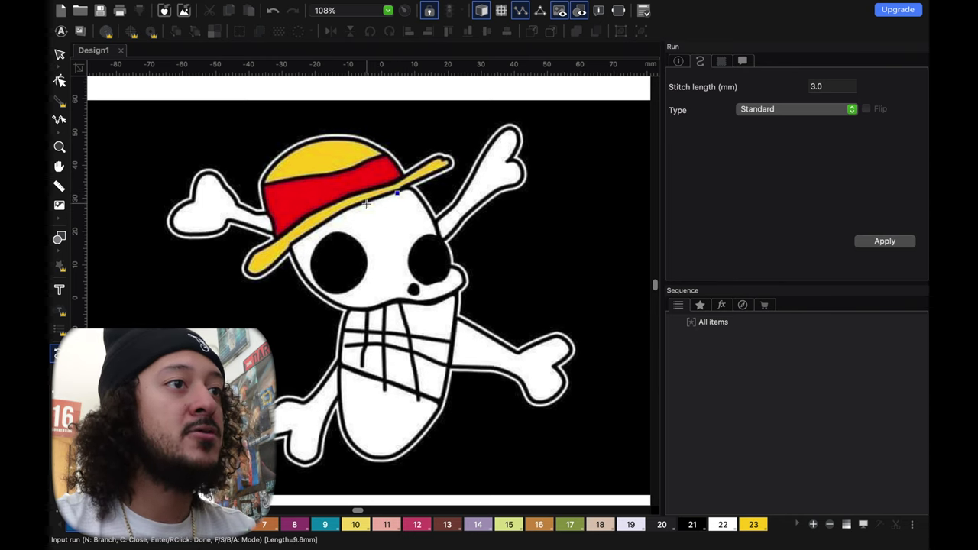
click(341, 215)
click(317, 228)
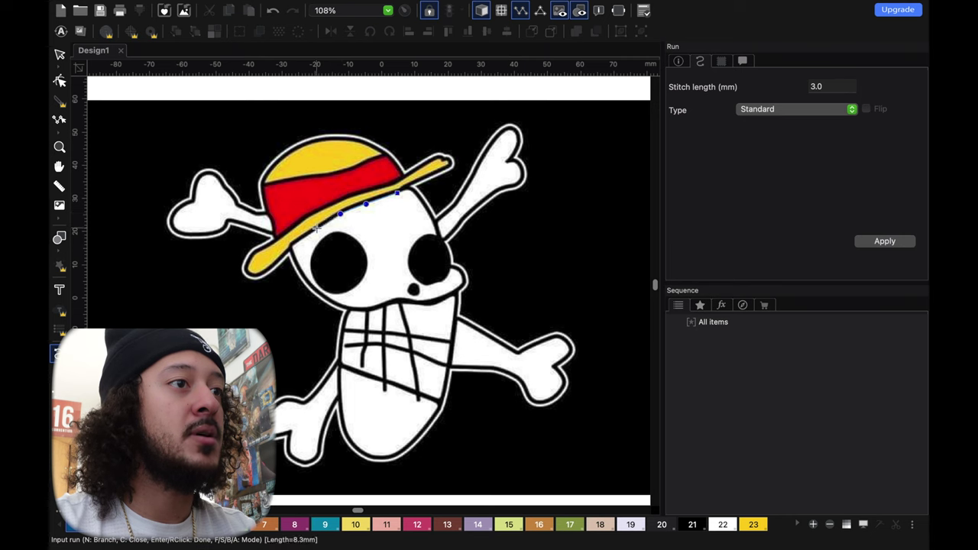
click(300, 240)
click(293, 242)
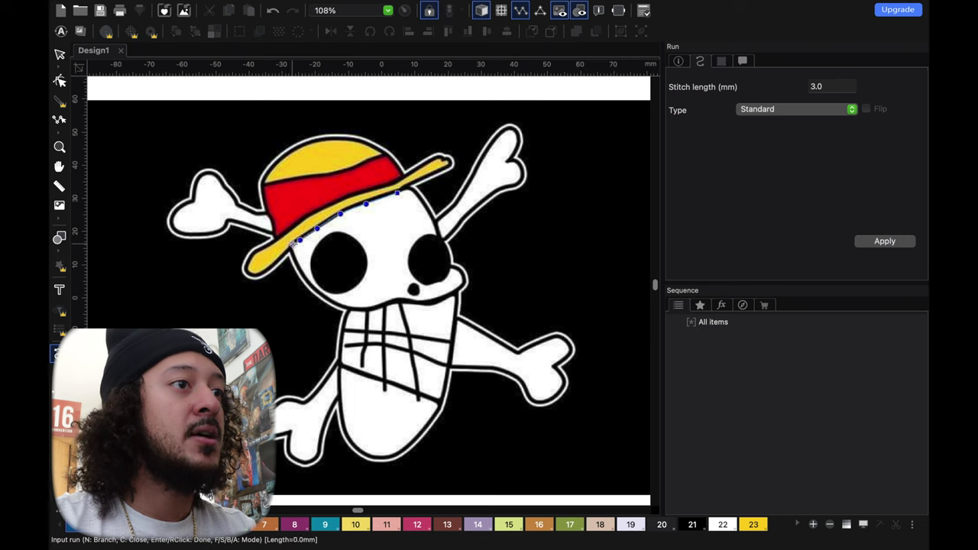
click(294, 256)
click(311, 282)
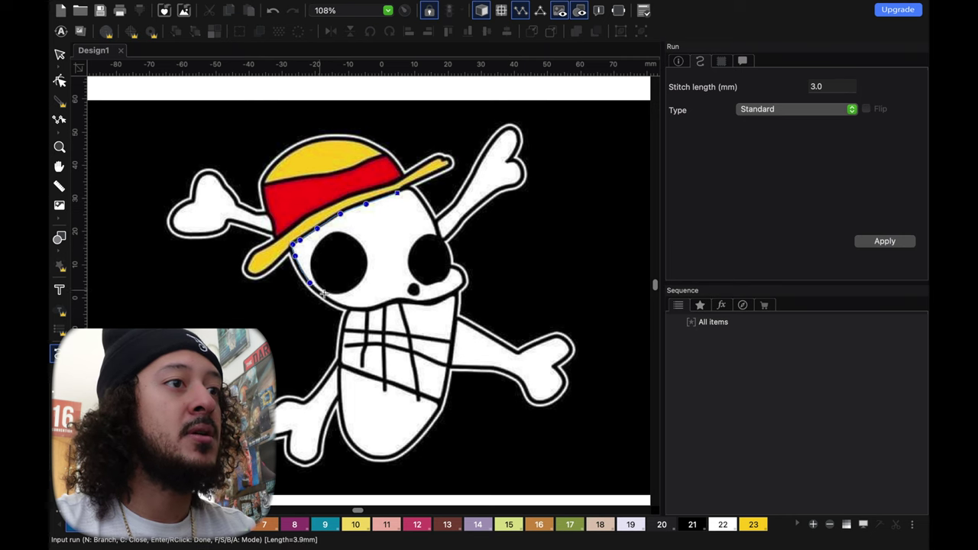
click(340, 305)
click(368, 308)
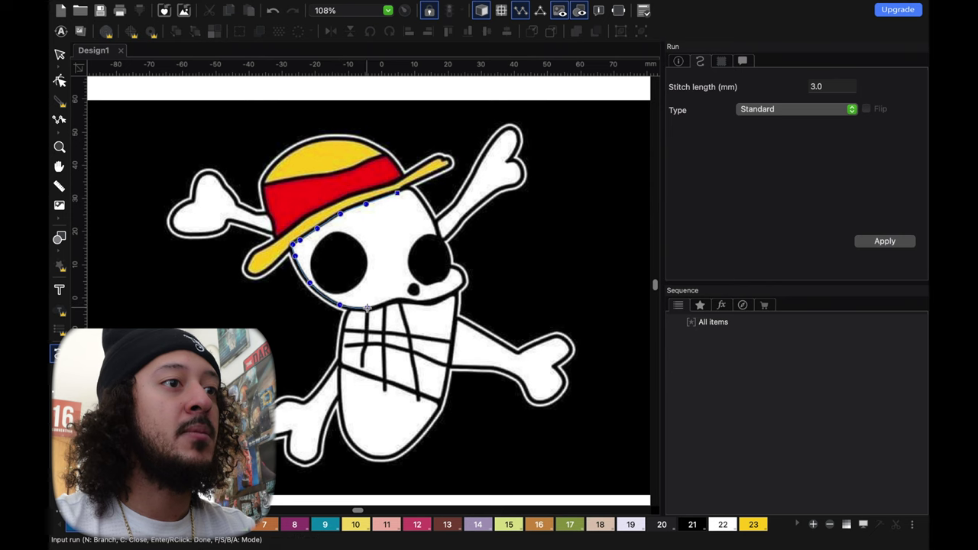
click(390, 301)
click(401, 300)
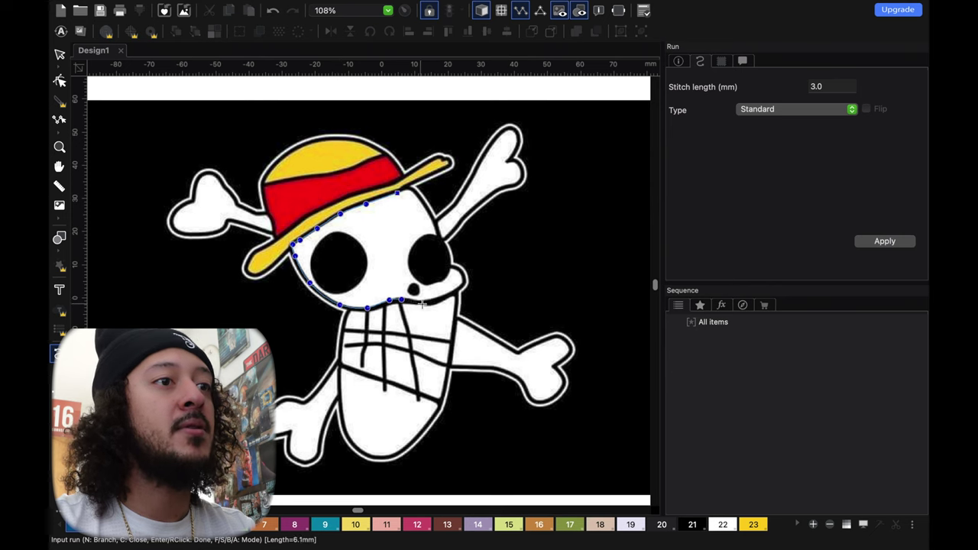
click(457, 289)
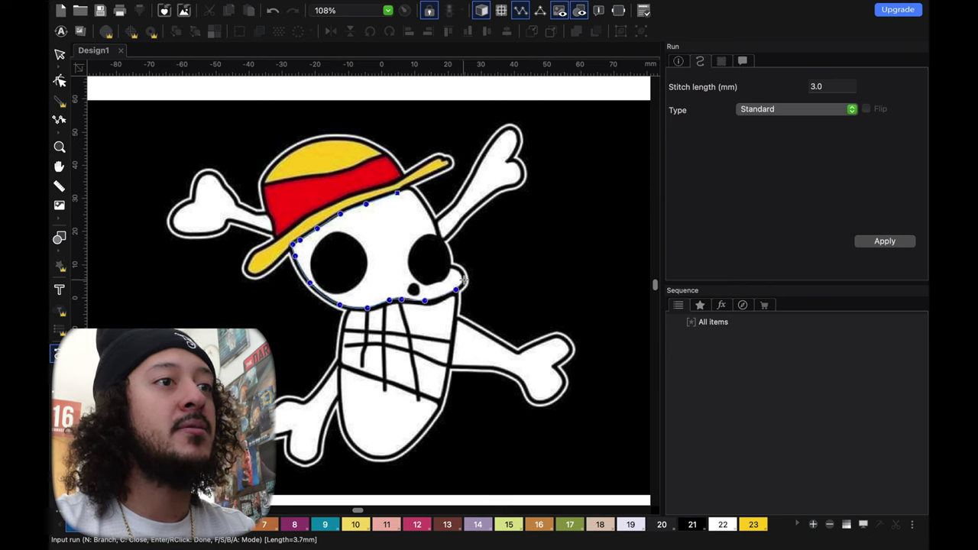
click(460, 273)
click(451, 271)
click(447, 278)
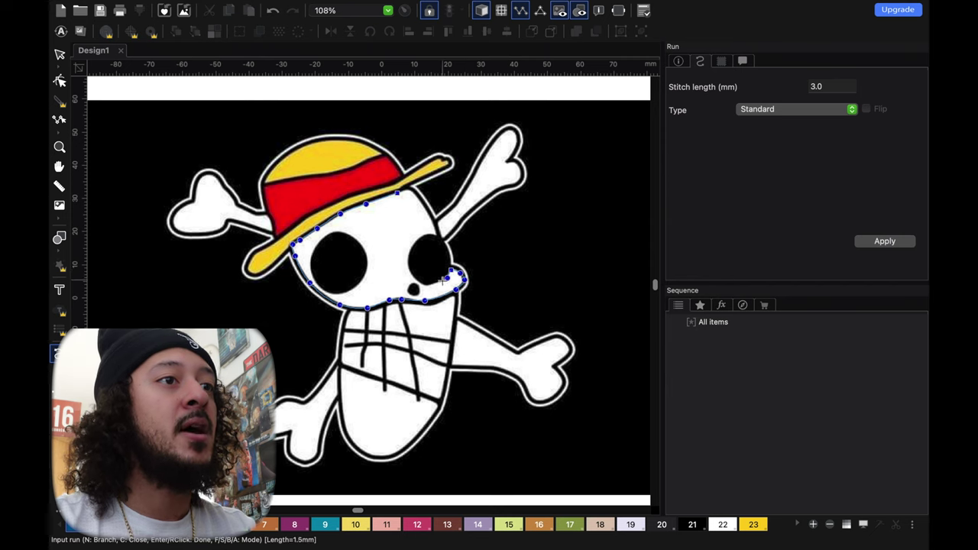
click(440, 282)
click(430, 285)
click(408, 261)
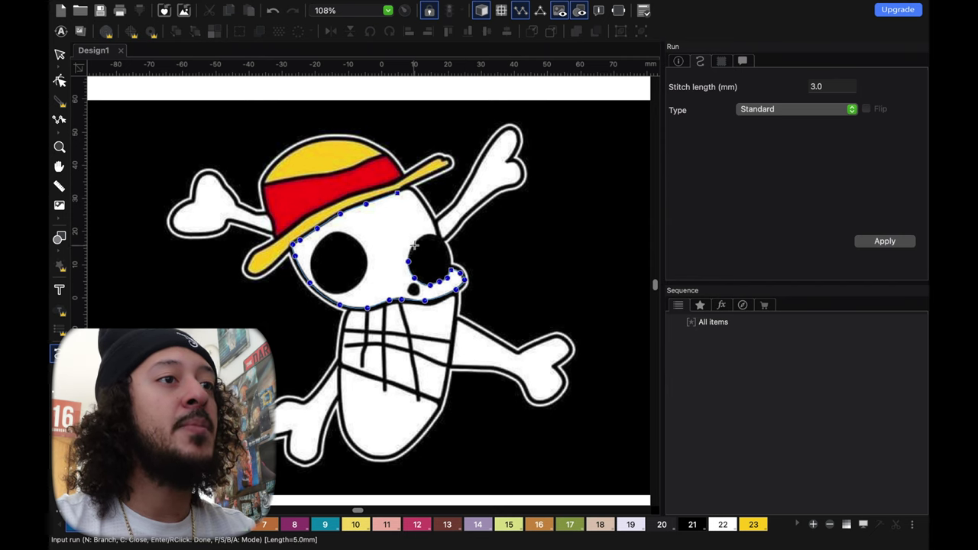
click(416, 242)
click(437, 237)
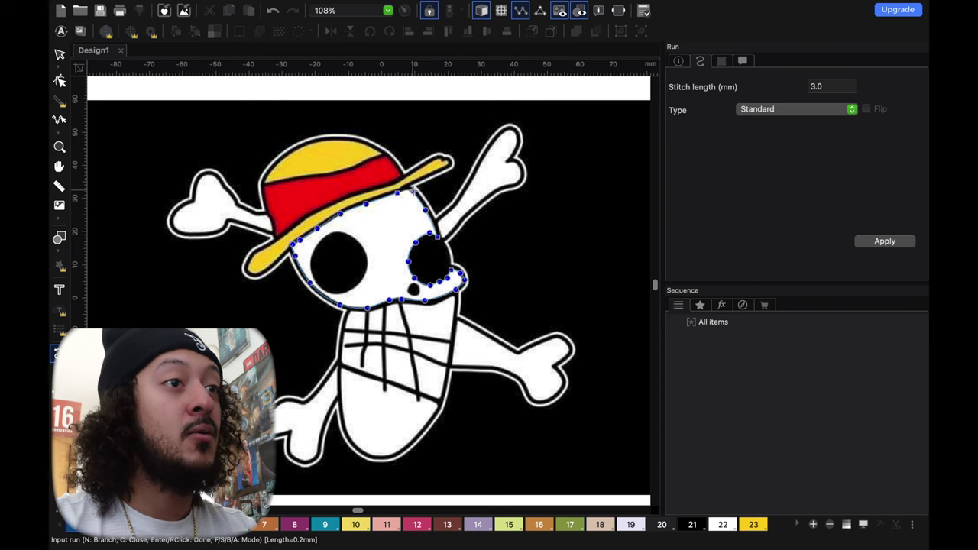
key(Return)
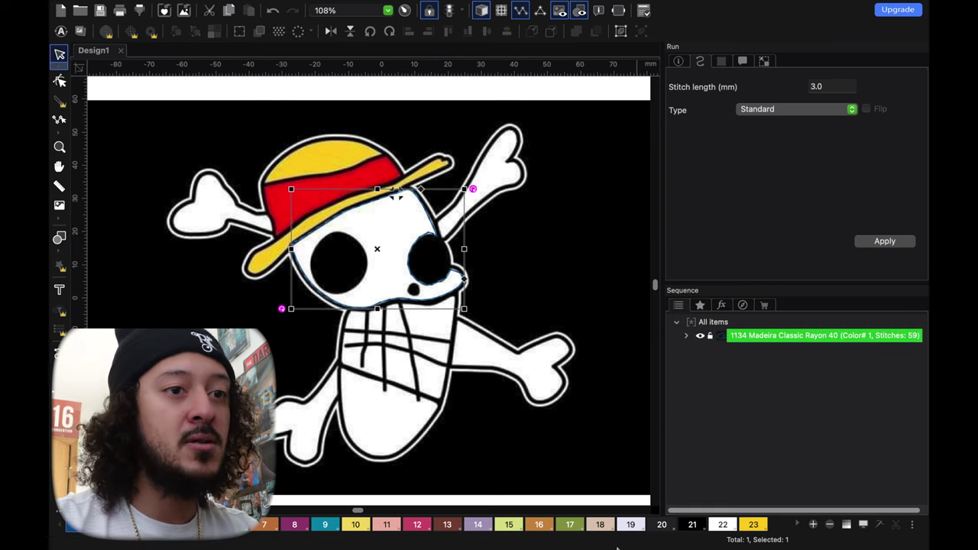
Recolor the traced skull outline white using palette color 22 and deselect it.
click(723, 524)
click(717, 385)
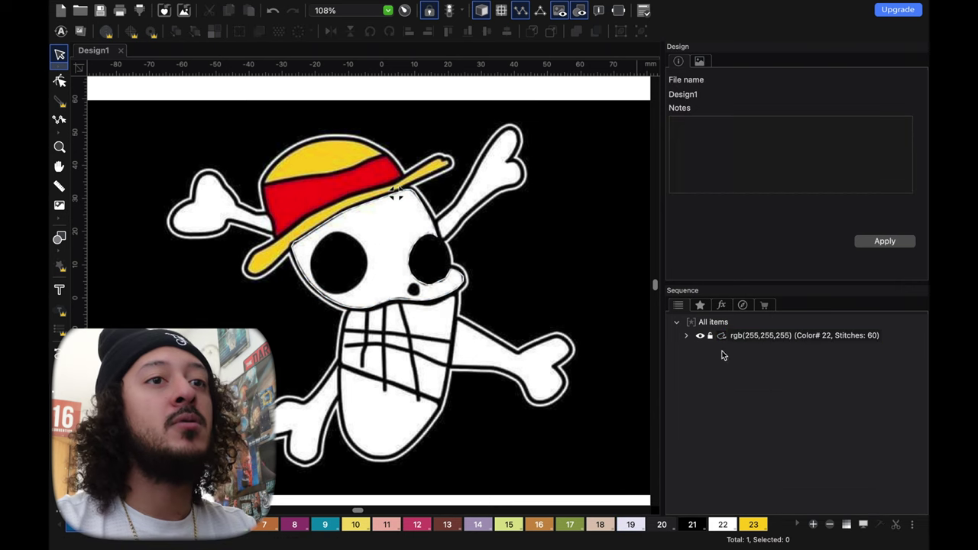
Convert the white skull face outline from a Run object to an Applique object.
click(739, 336)
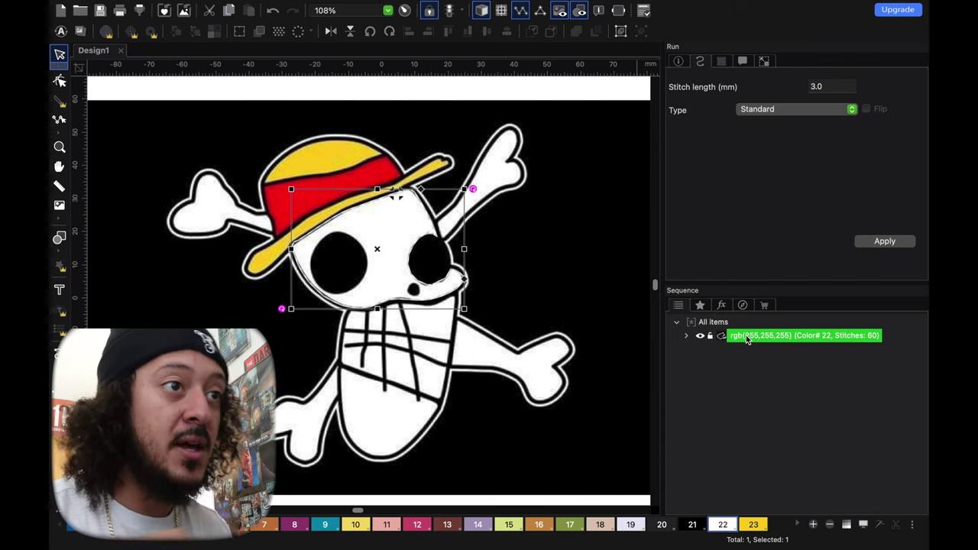
click(746, 63)
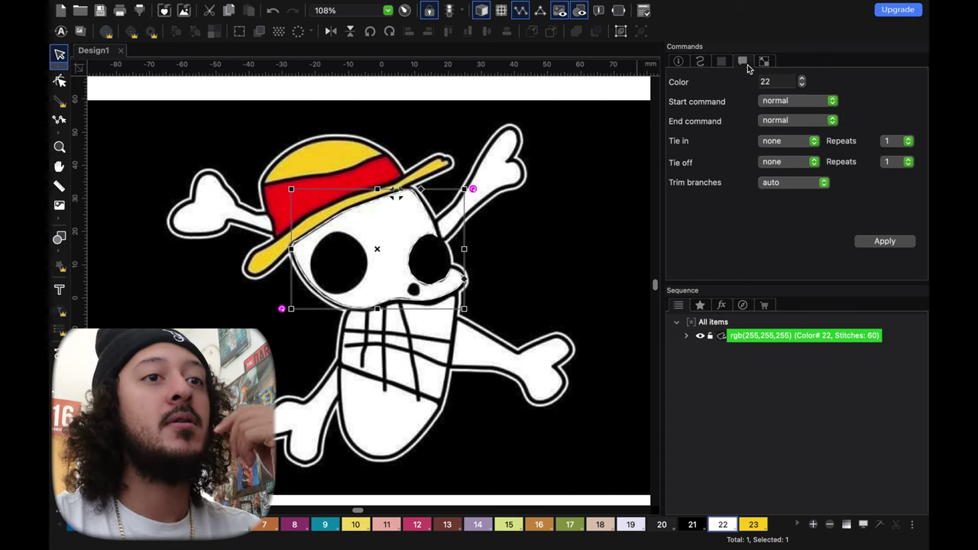
click(764, 378)
click(745, 339)
right_click(746, 342)
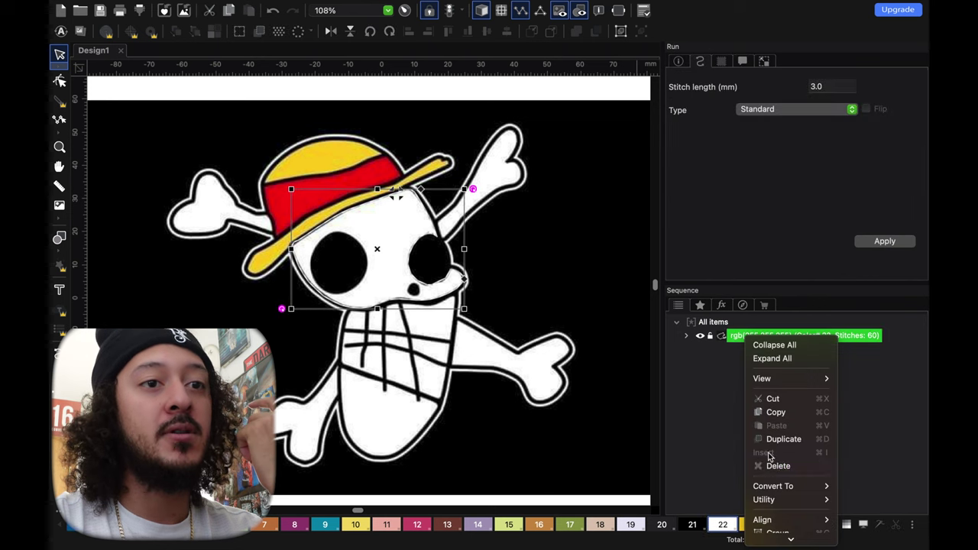
mouse_move(836, 486)
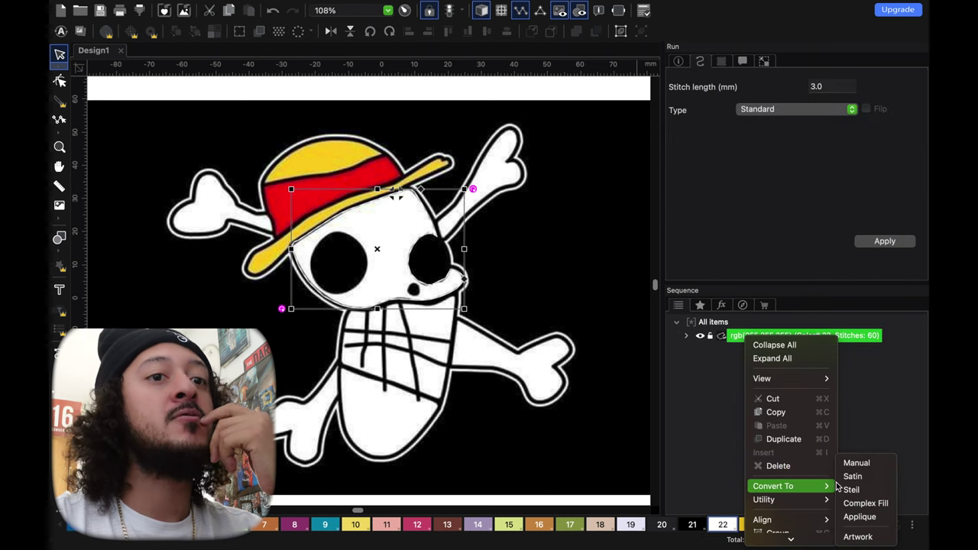
click(860, 517)
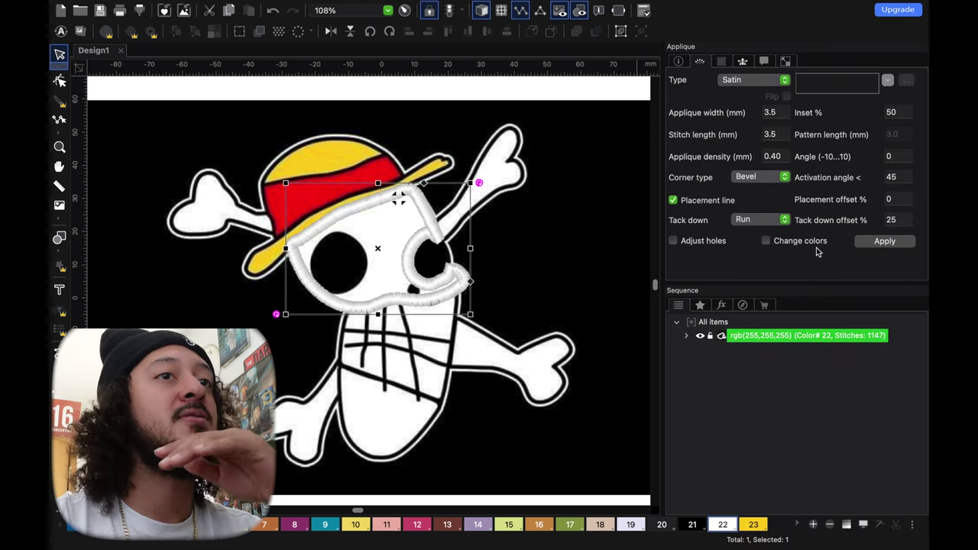
Try the Tackle Twill type on the skull face applique and return it to Satin.
click(785, 80)
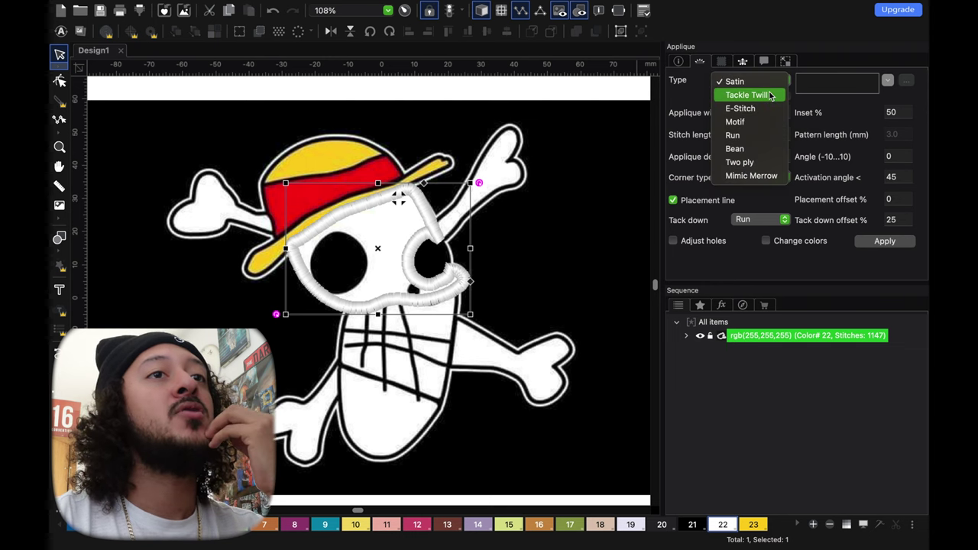
click(768, 96)
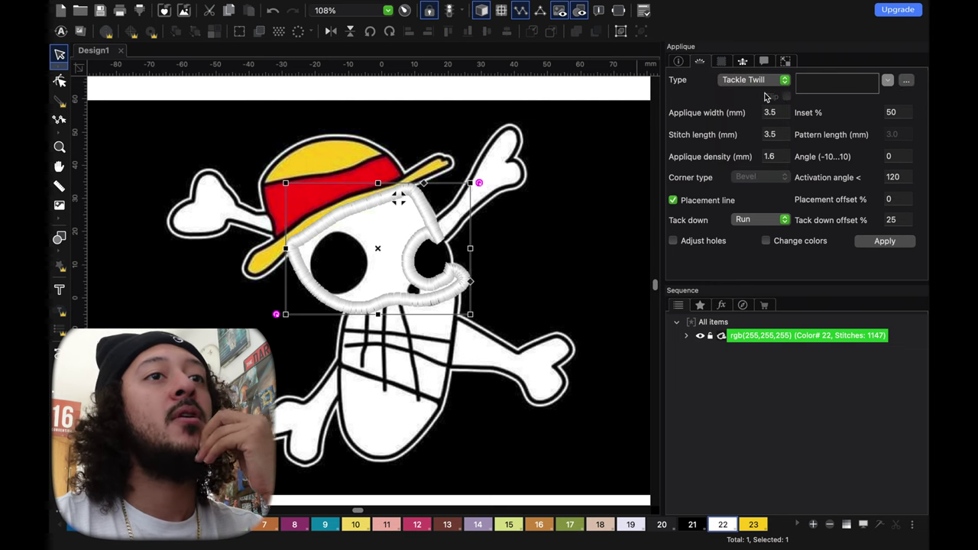
click(877, 242)
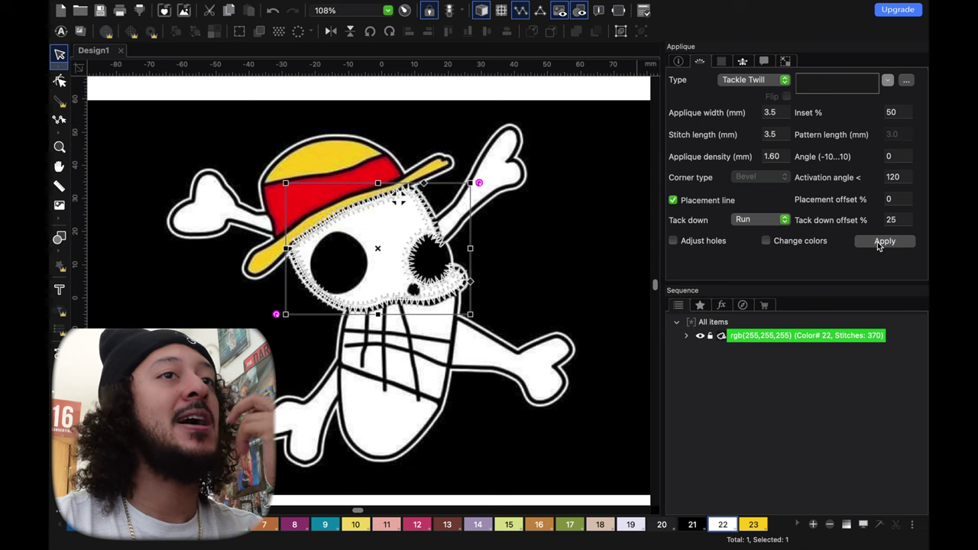
click(785, 80)
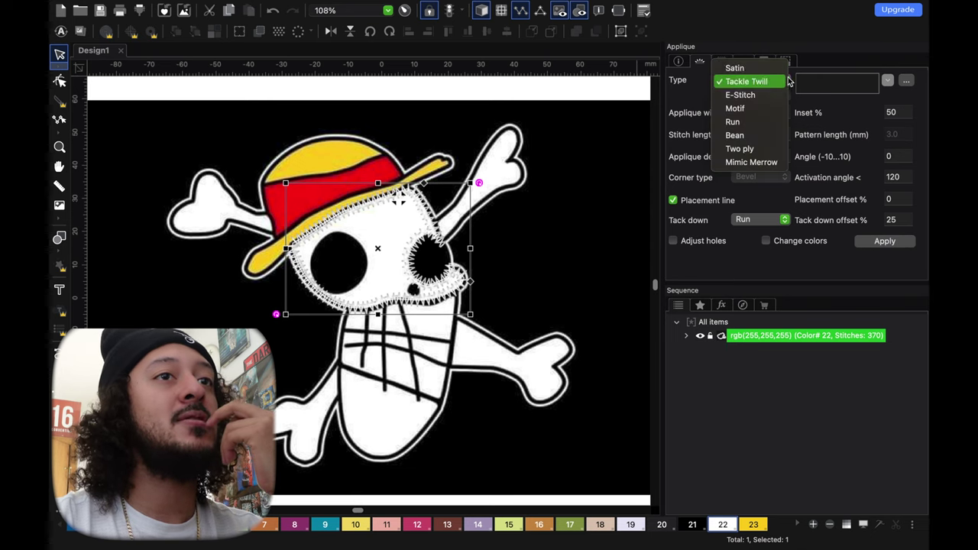
click(735, 68)
click(880, 242)
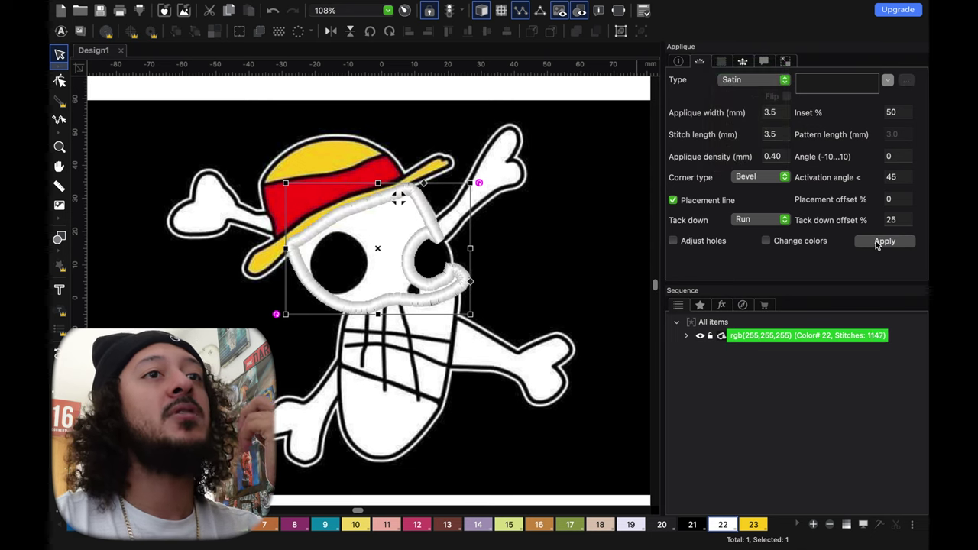
Set the skull applique's width to 2.0 mm and density to 0.30 mm, and inspect the deselected satin border up close.
click(789, 113)
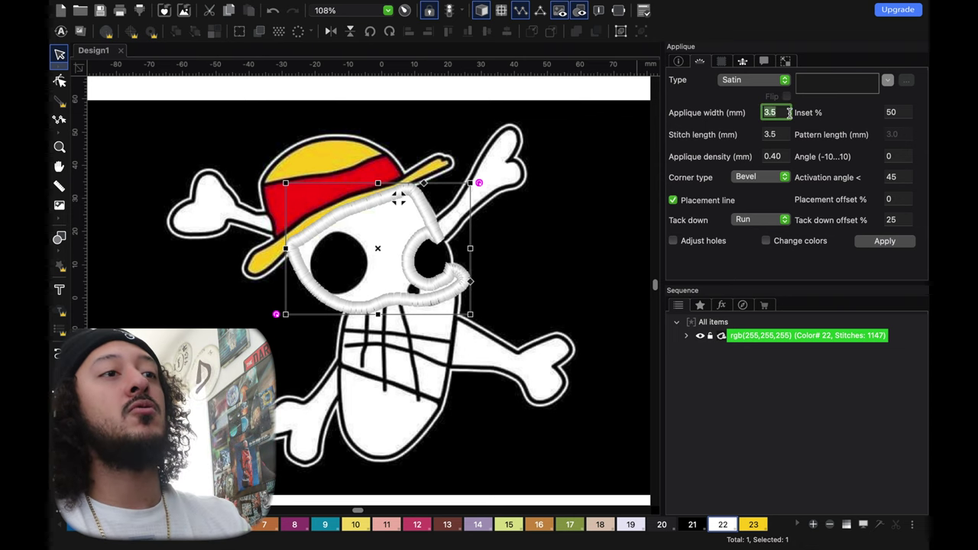
text(2)
click(783, 156)
text(3)
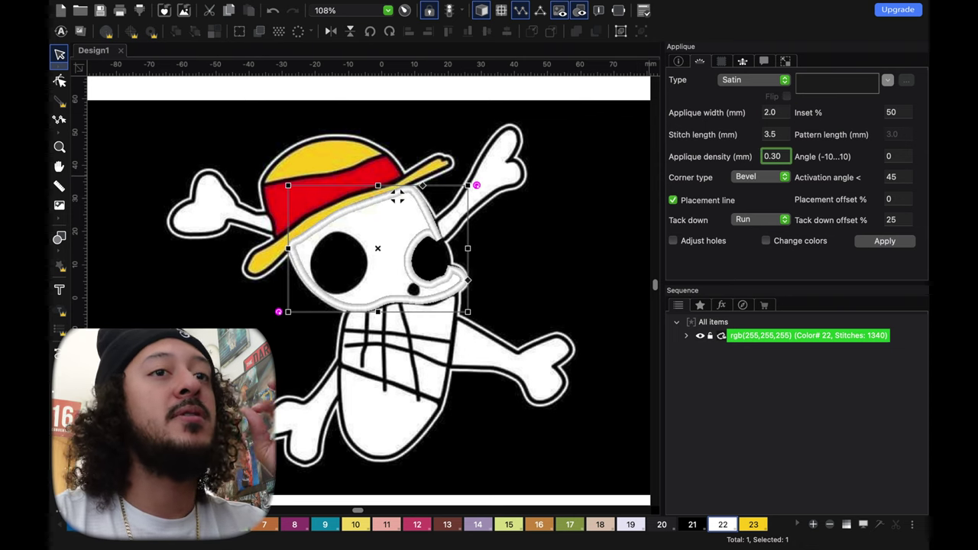
click(574, 300)
click(763, 338)
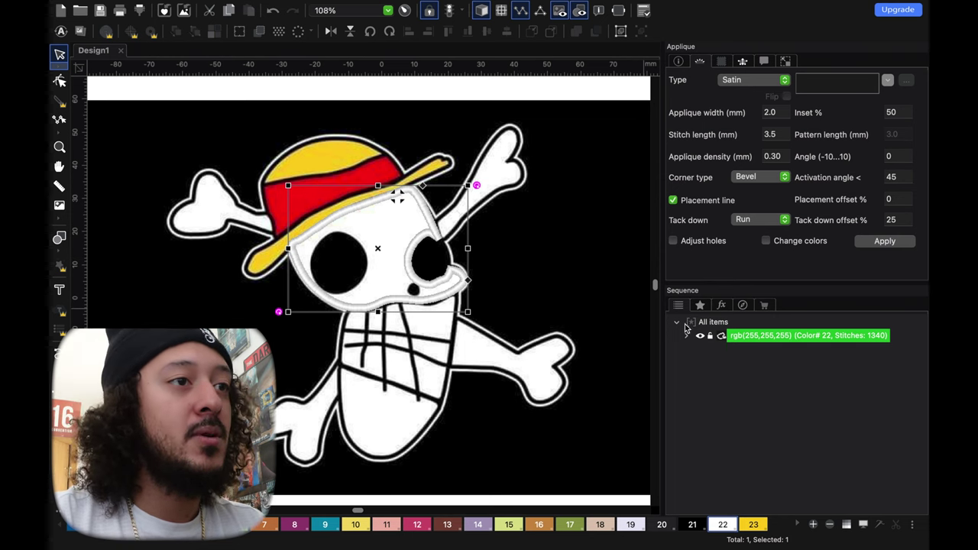
click(699, 362)
scroll(399, 277, up, 5)
scroll(400, 277, down, 5)
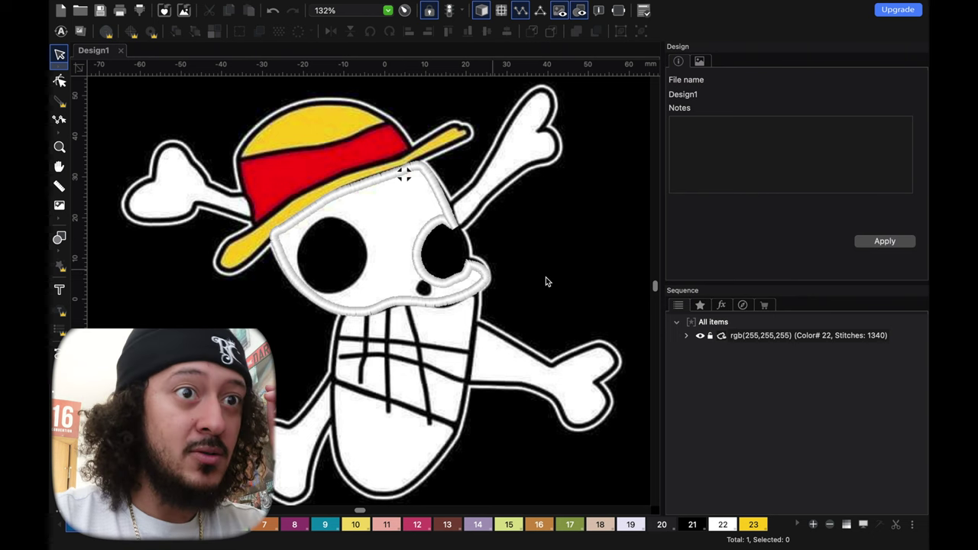
Change the skull face applique's type to Run, apply it and deselect the object.
click(740, 336)
click(788, 80)
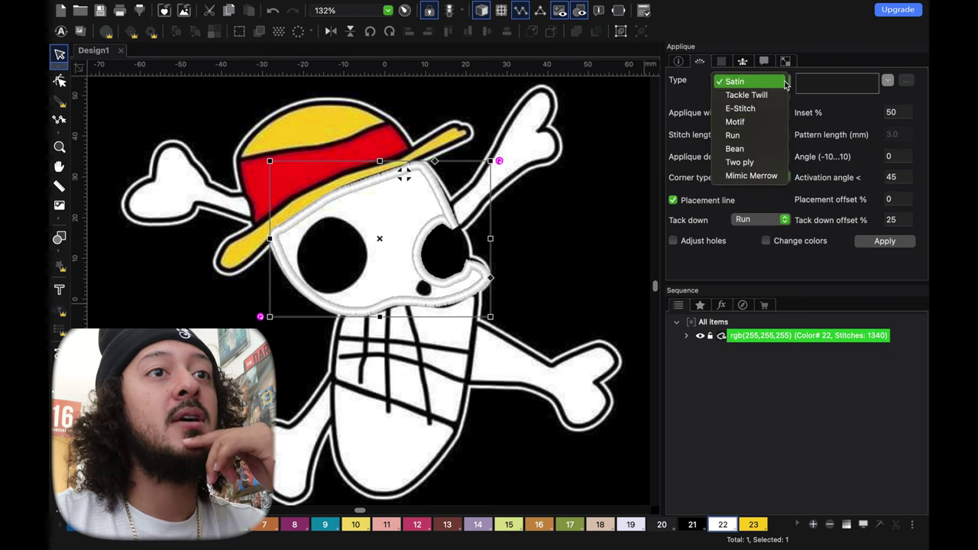
click(749, 136)
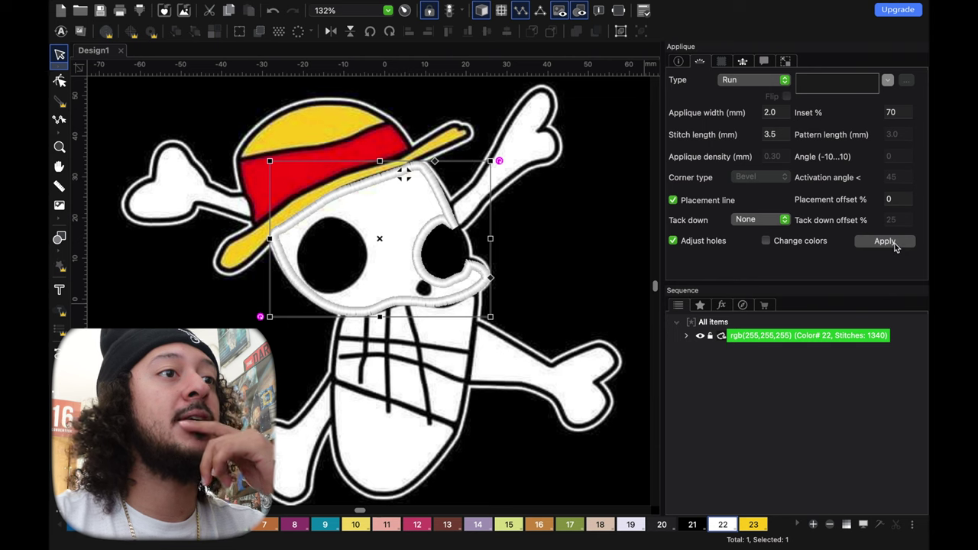
click(892, 242)
click(512, 232)
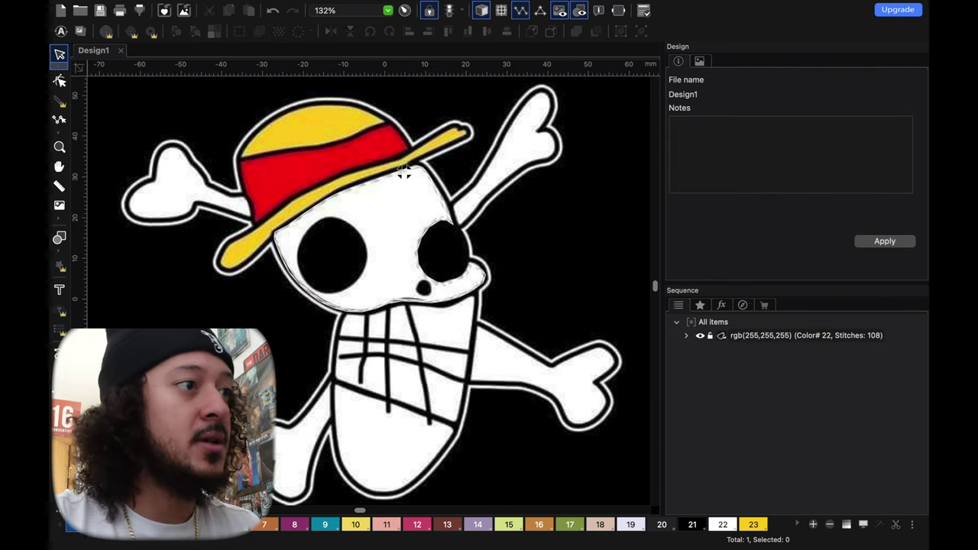
Trace the teeth area as a closed Run outline along the upper mouth edge, jaw sides and slanted lower teeth line.
click(58, 354)
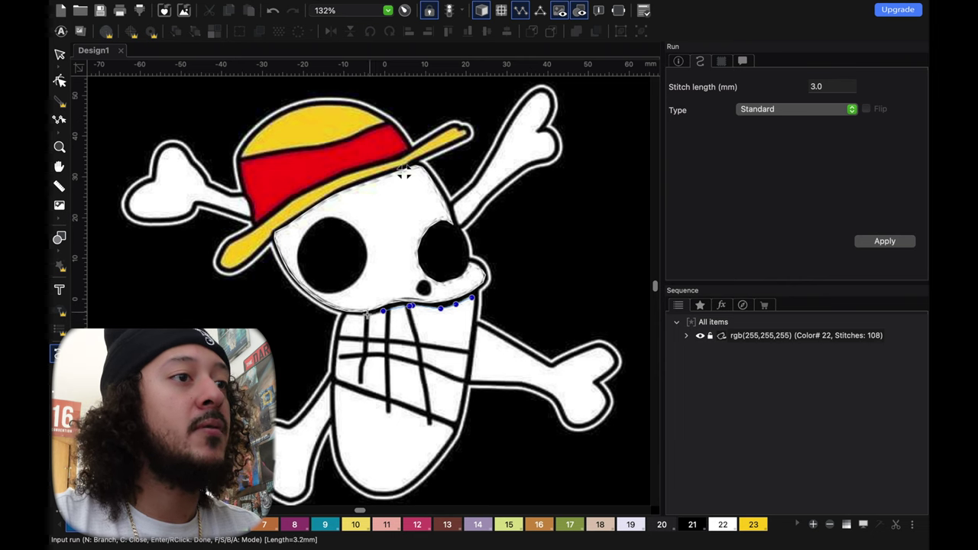
click(365, 316)
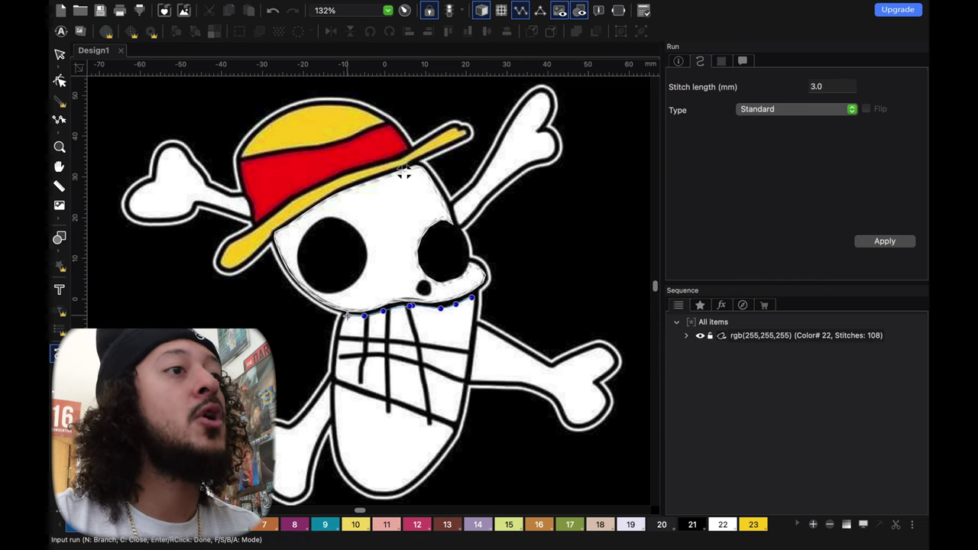
click(348, 315)
click(340, 338)
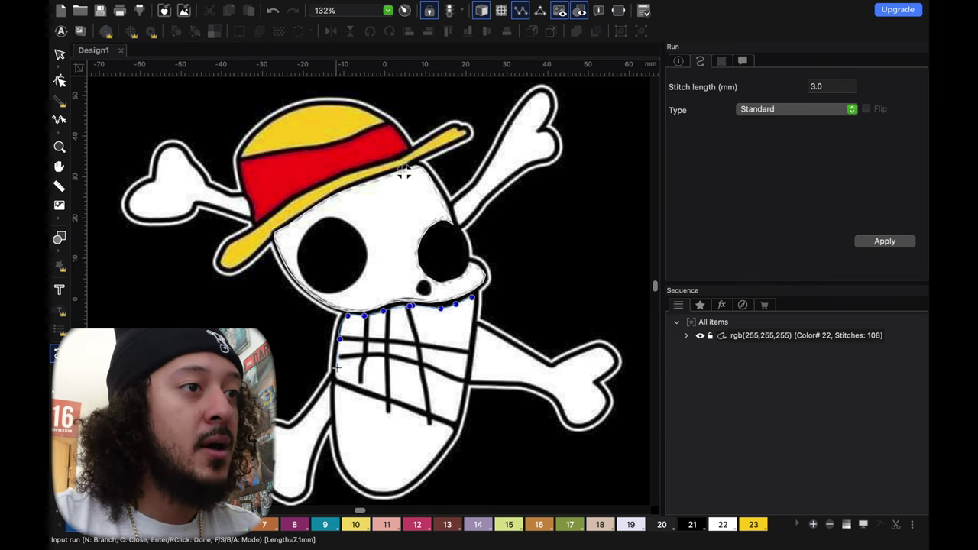
click(337, 368)
click(338, 380)
click(368, 388)
click(399, 401)
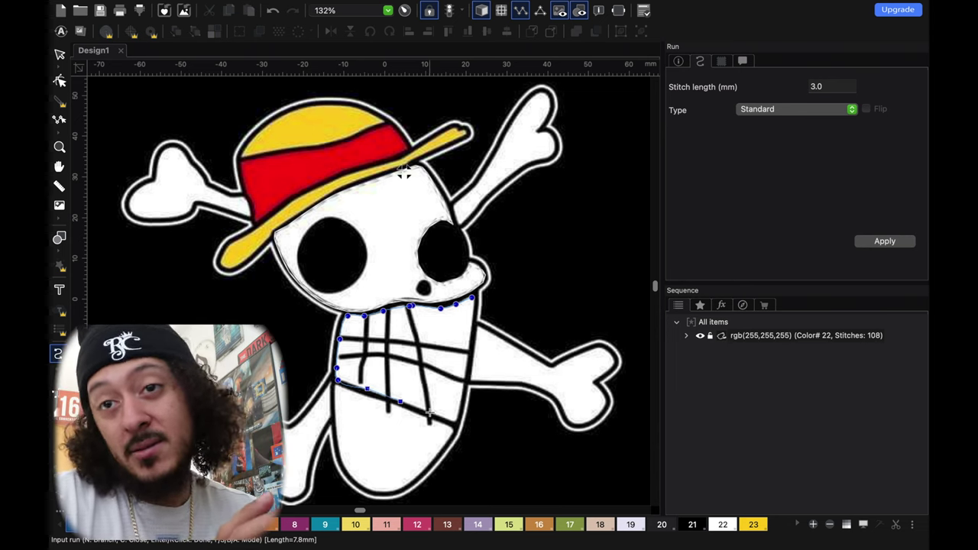
key(Return)
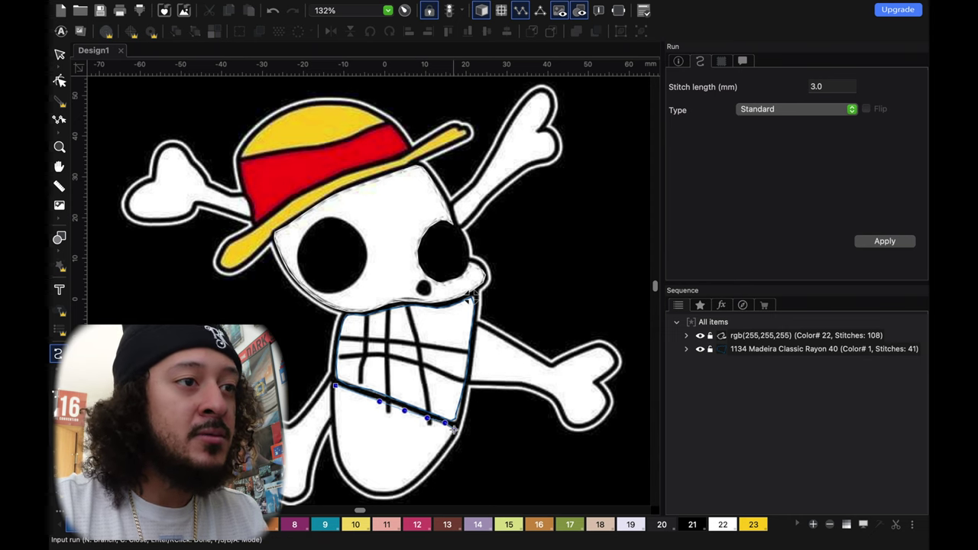
Trace the chin below the slanted teeth line as a closed Run outline.
click(440, 455)
click(413, 480)
click(390, 493)
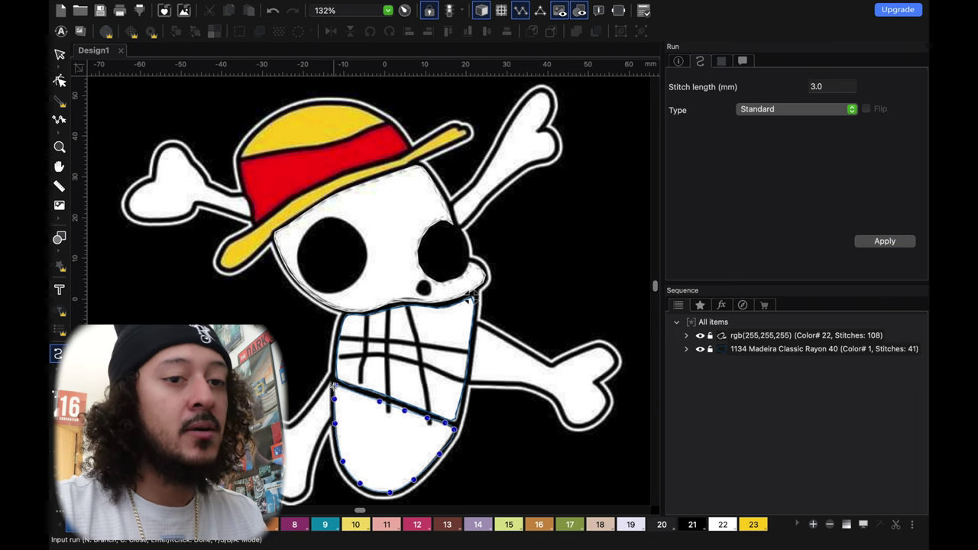
right_click(334, 388)
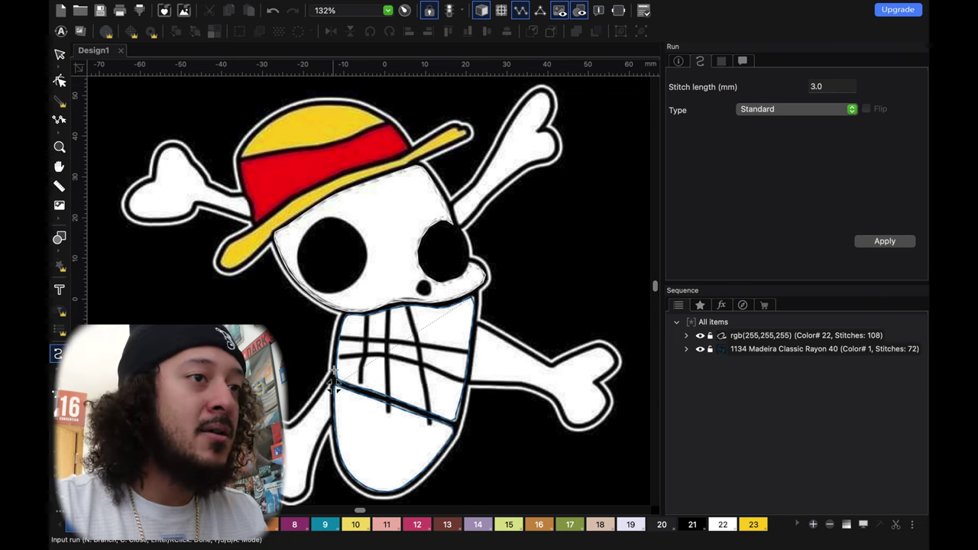
Trace the lower-right crossbone as a closed Run outline, starting and ending at the jaw edge.
click(478, 327)
click(472, 380)
click(515, 382)
click(542, 389)
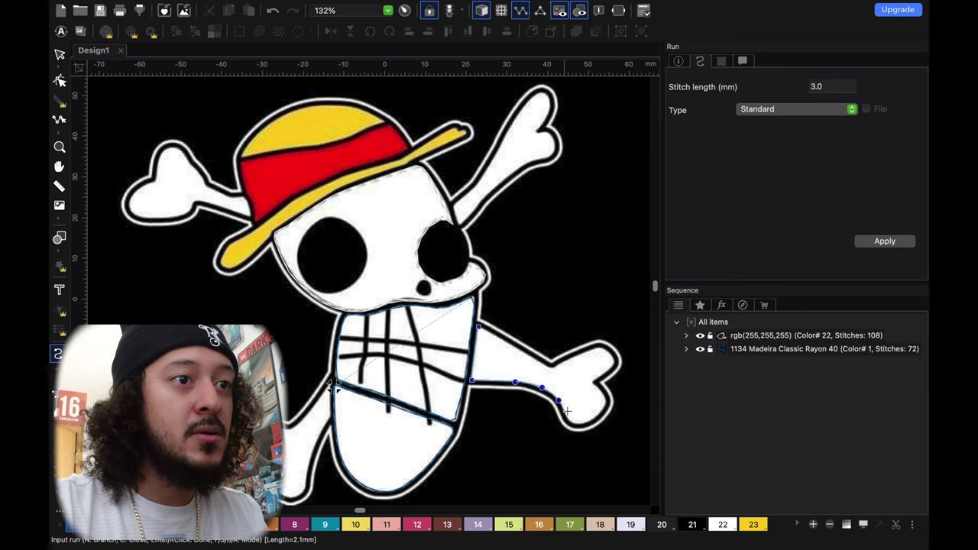
click(583, 424)
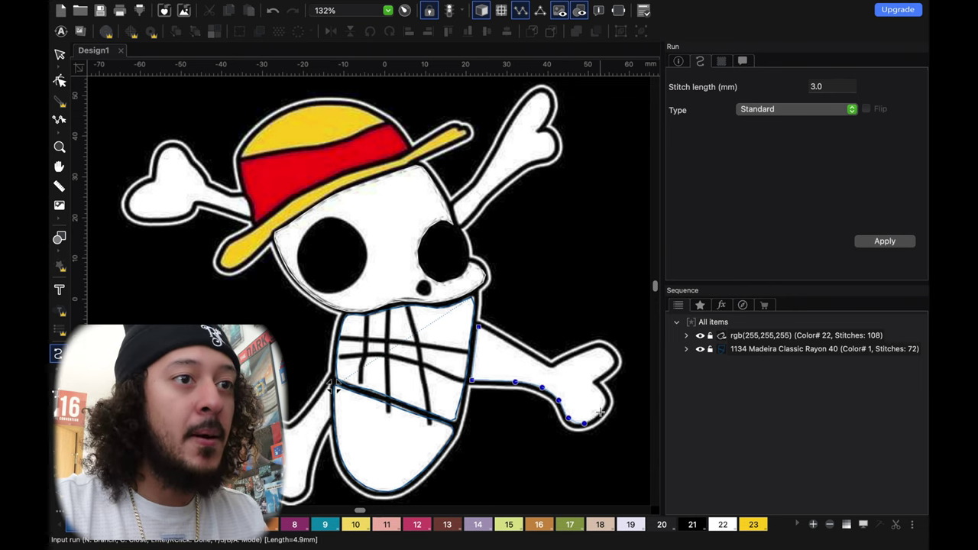
click(604, 400)
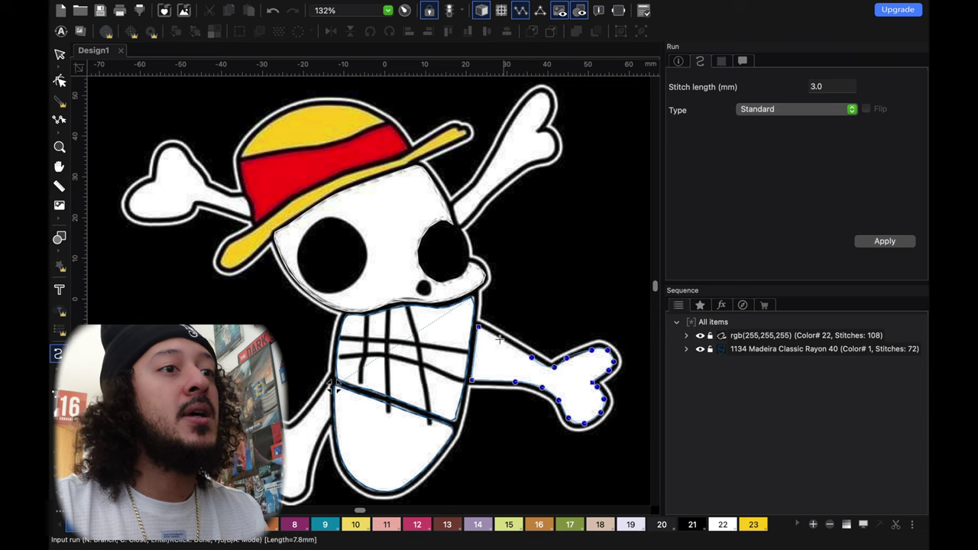
click(478, 327)
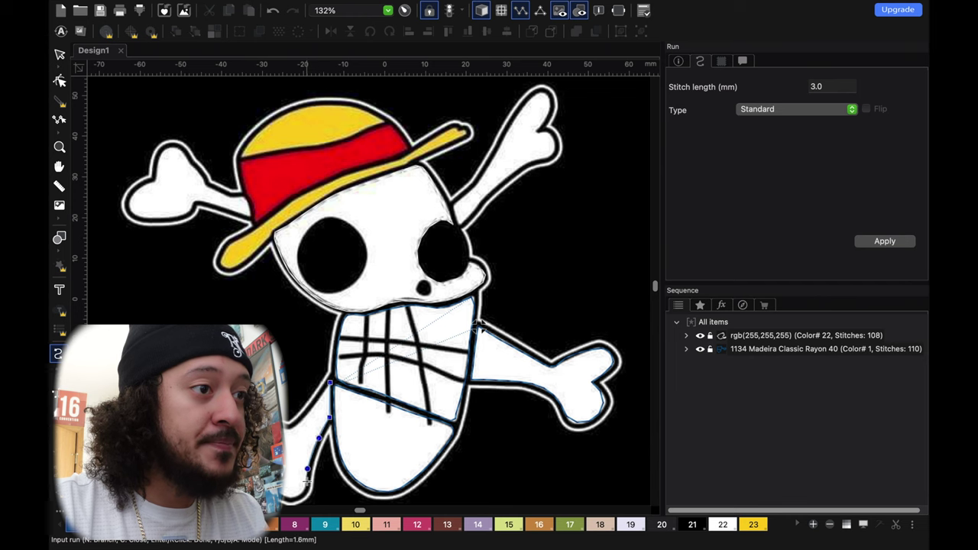
Trace the lower-left crossbone as a Run outline from the jaw around the bone end and back.
click(308, 488)
click(297, 496)
click(323, 396)
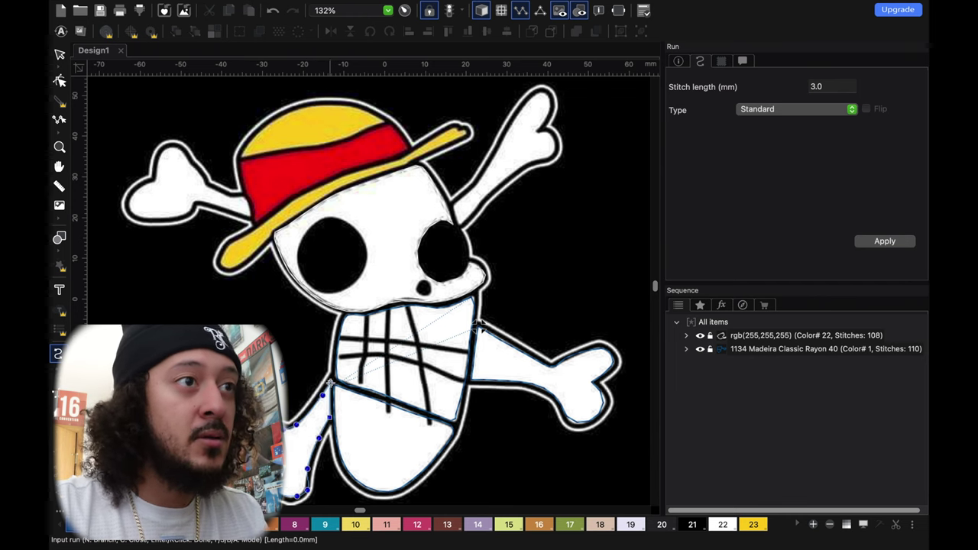
key(Return)
Trace the upper-right crossbone as a Run outline starting and ending at the skull's edge above the eye.
click(455, 205)
click(459, 223)
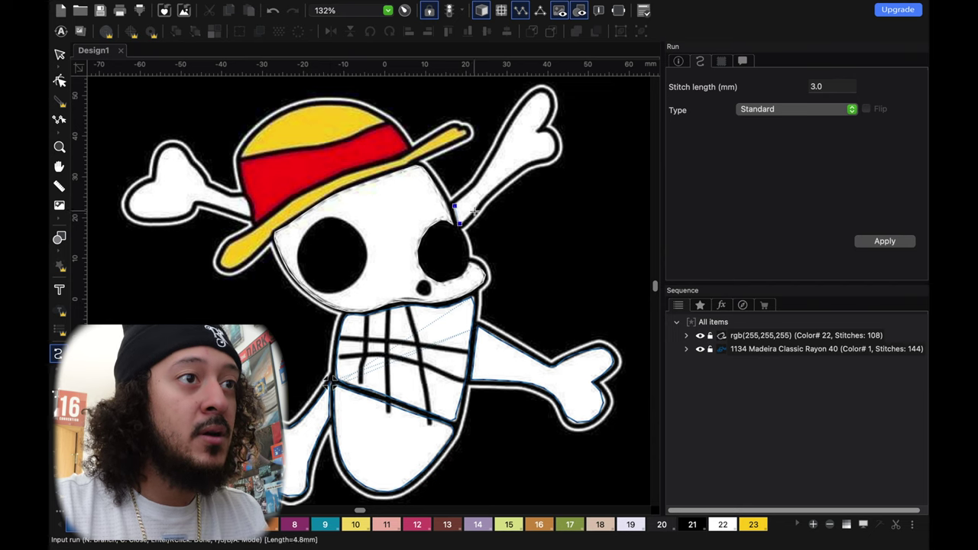
click(496, 187)
click(528, 163)
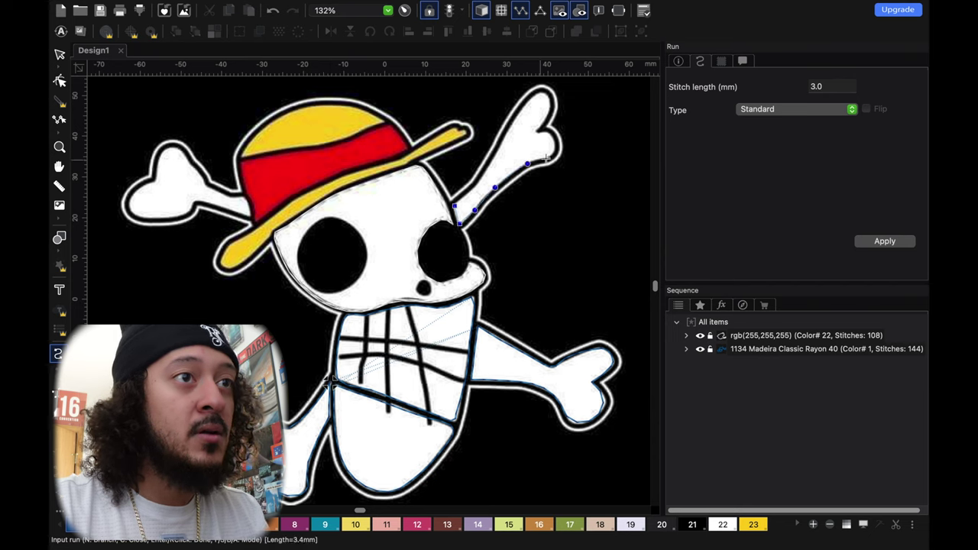
key(Return)
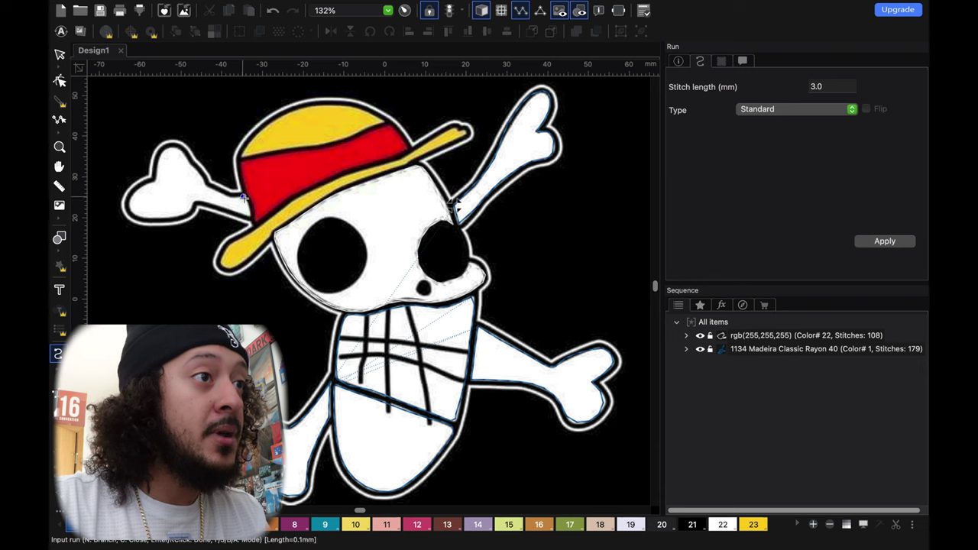
Trace the upper-left crossbone as a Run outline, starting and ending at the hat's edge.
click(250, 216)
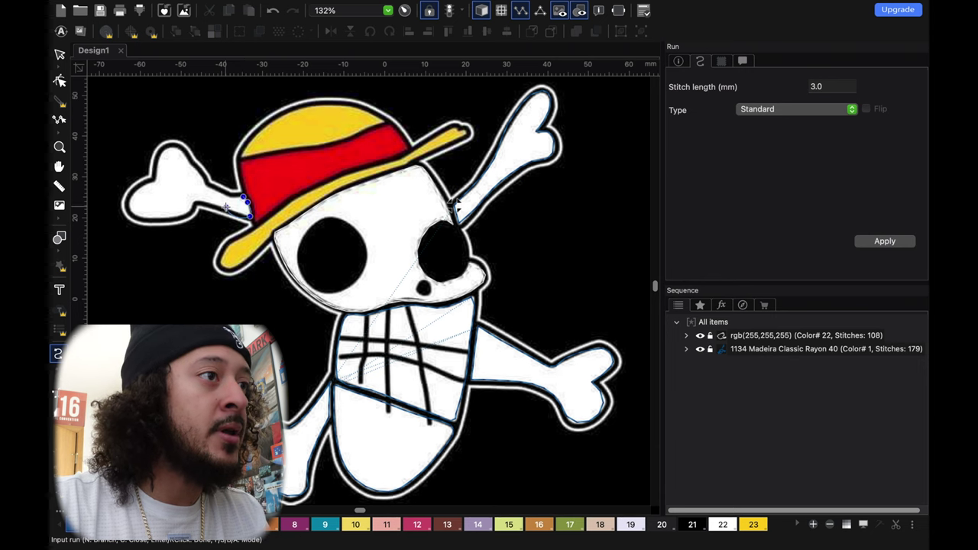
click(198, 204)
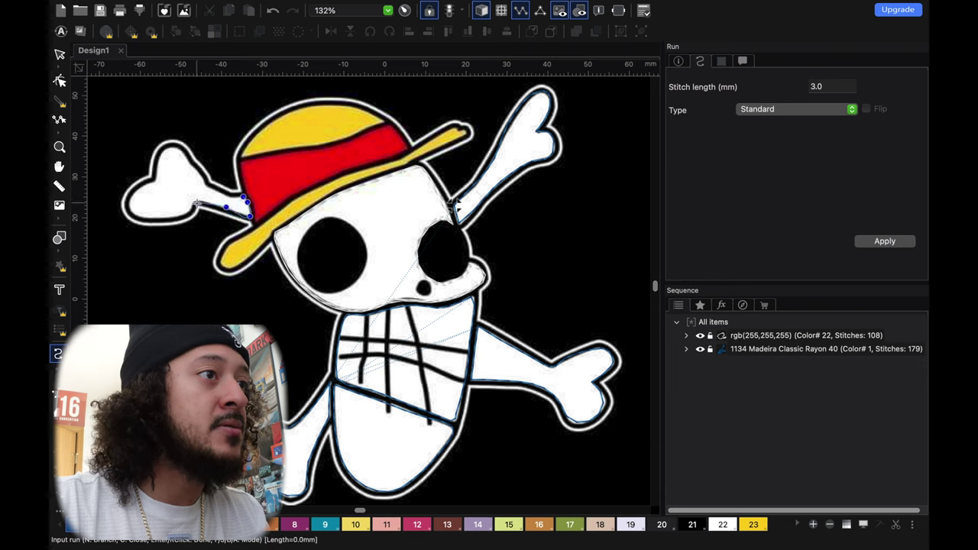
click(163, 217)
click(135, 215)
click(129, 204)
click(138, 189)
click(156, 182)
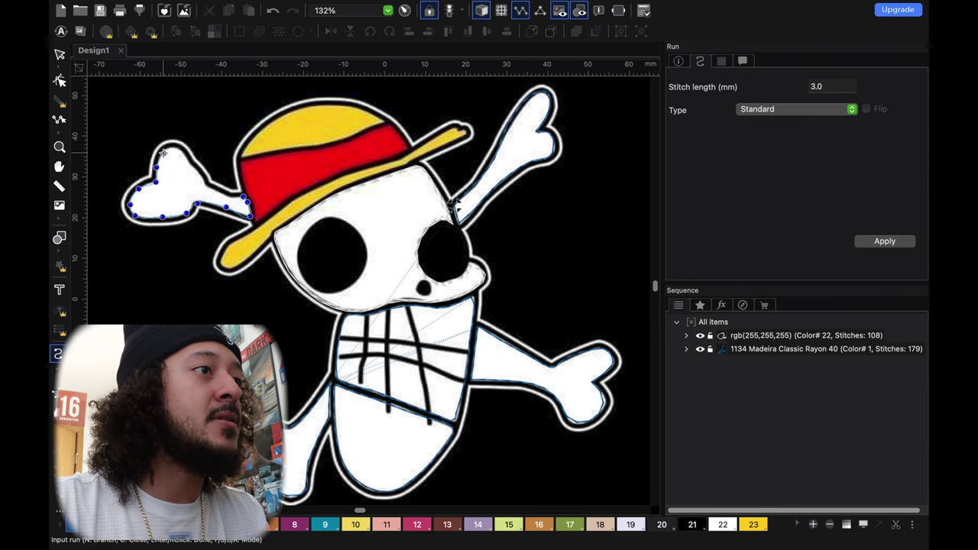
click(163, 153)
click(172, 148)
click(185, 153)
click(190, 165)
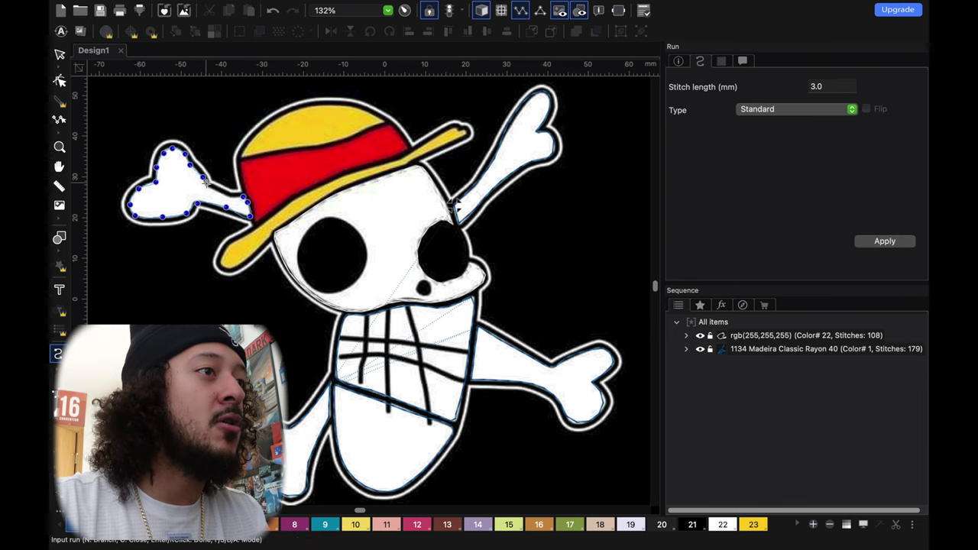
click(206, 181)
click(218, 190)
click(230, 198)
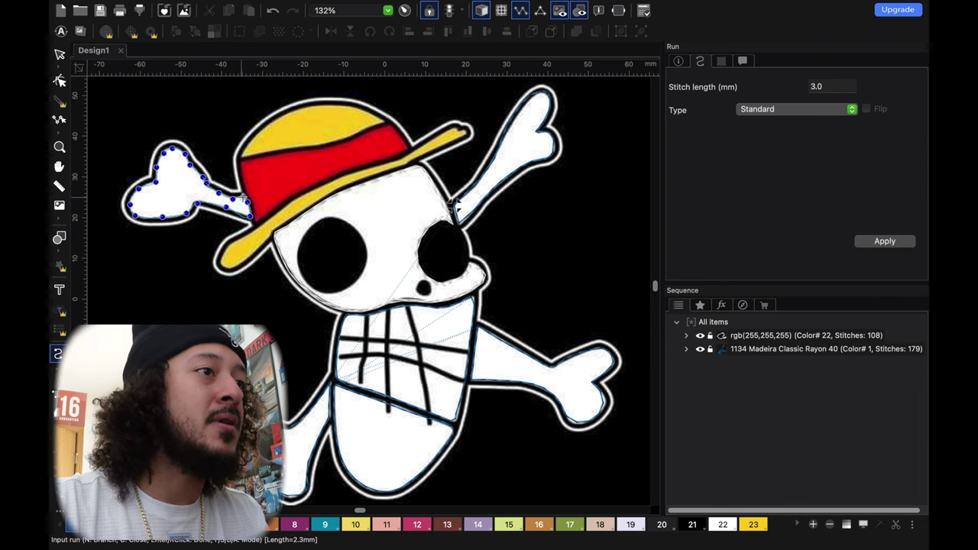
key(Return)
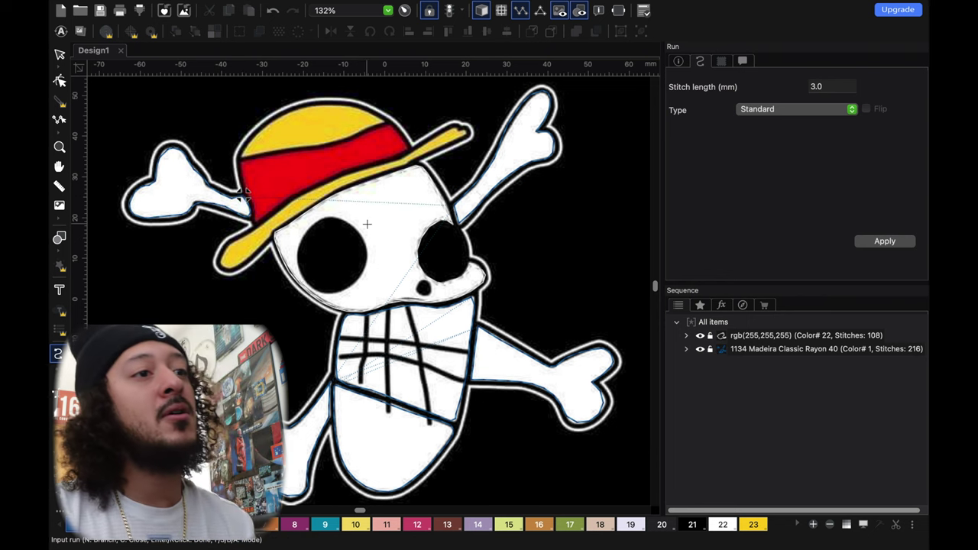
Assign white color 22 to the six run outlines of the jaw, chin and crossbones and convert them to applique.
click(741, 350)
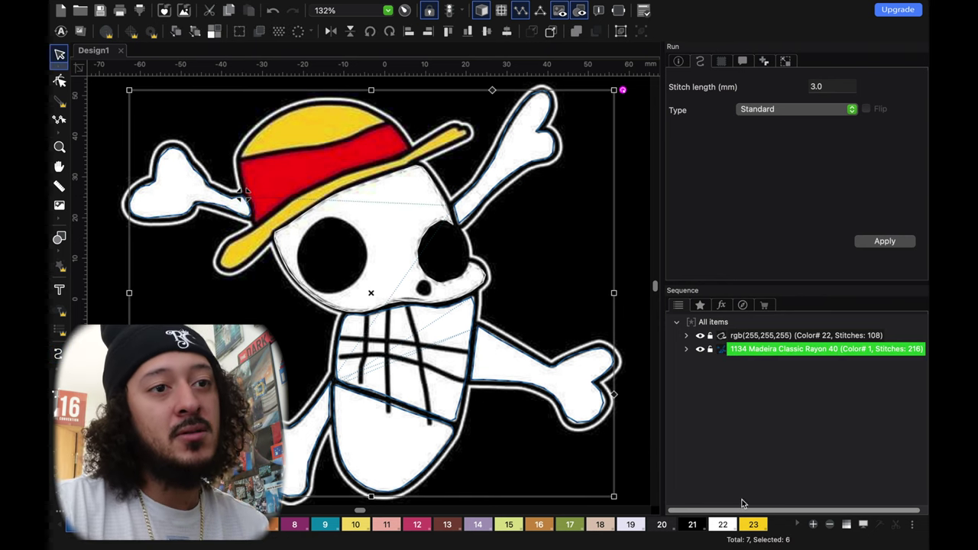
click(722, 526)
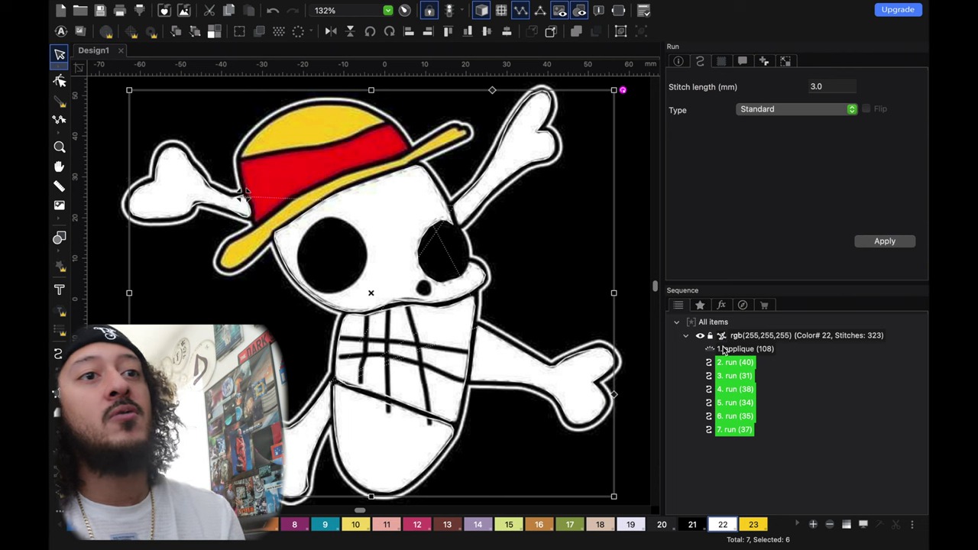
right_click(732, 369)
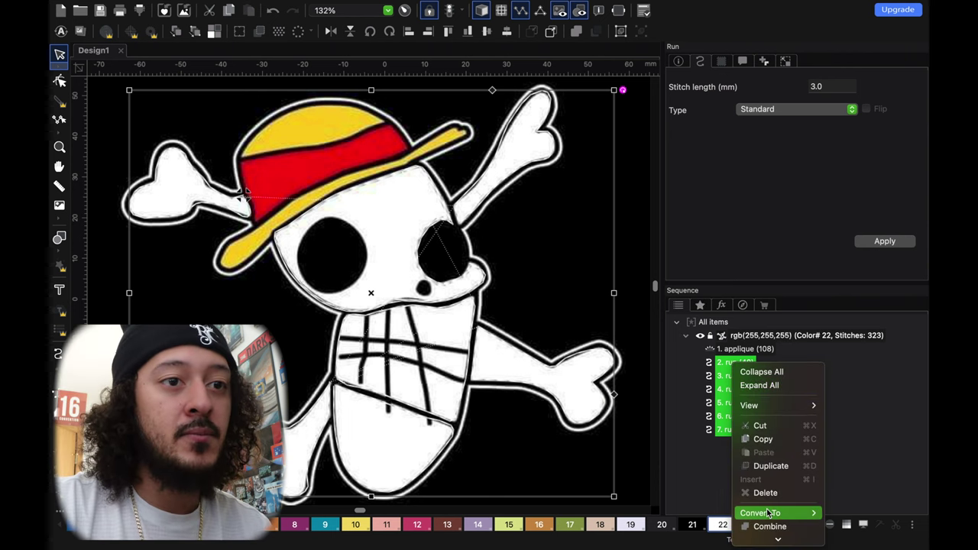
mouse_move(772, 513)
click(848, 517)
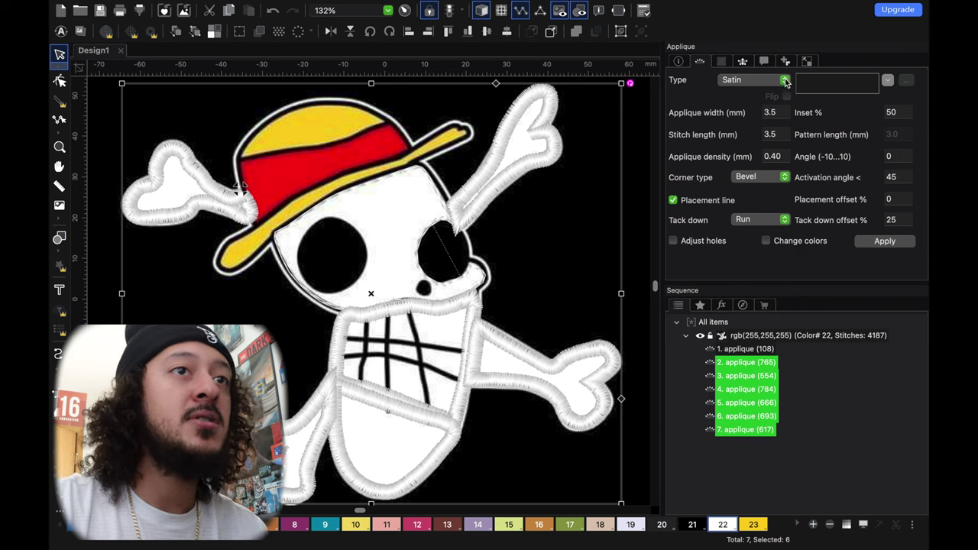
Set the stitch type of the six newly converted appliques to Run and deselect them.
click(786, 80)
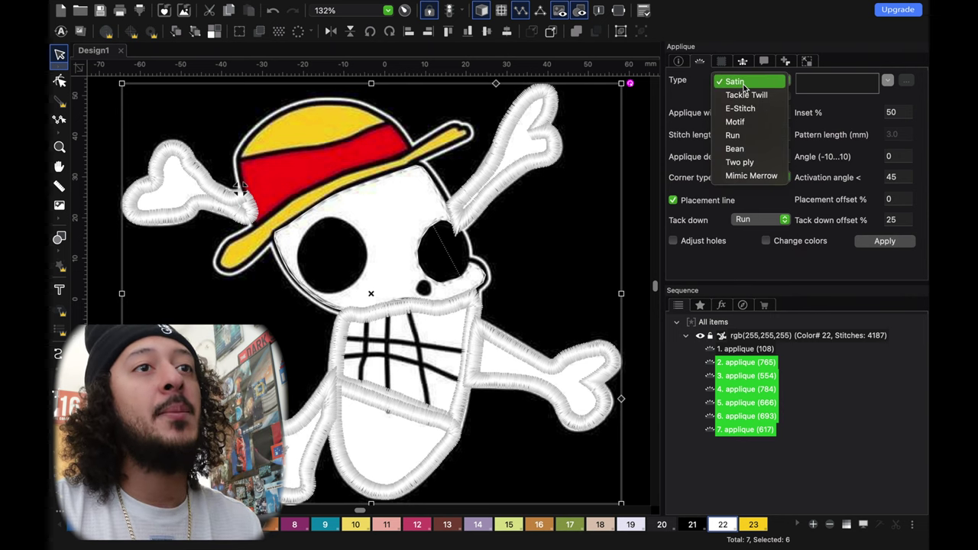
click(750, 134)
click(544, 207)
key(i)
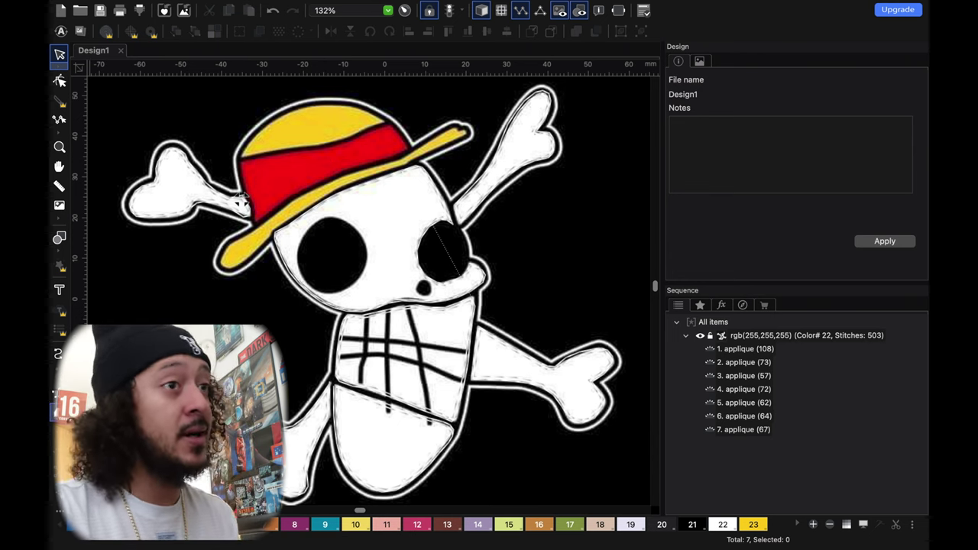
Trace the straw hat's yellow brim all the way around as a complex fill with the Tatami pattern.
click(59, 412)
click(453, 129)
click(426, 144)
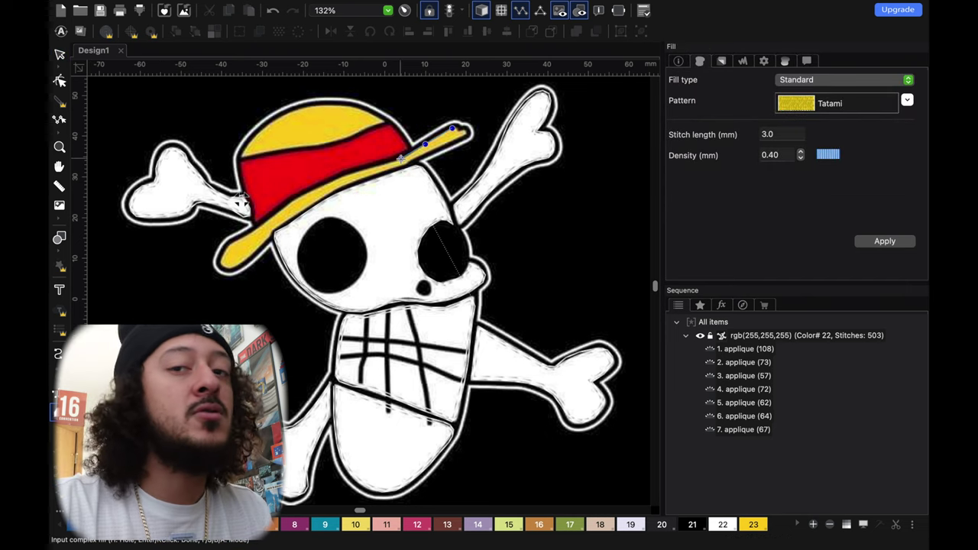
click(400, 158)
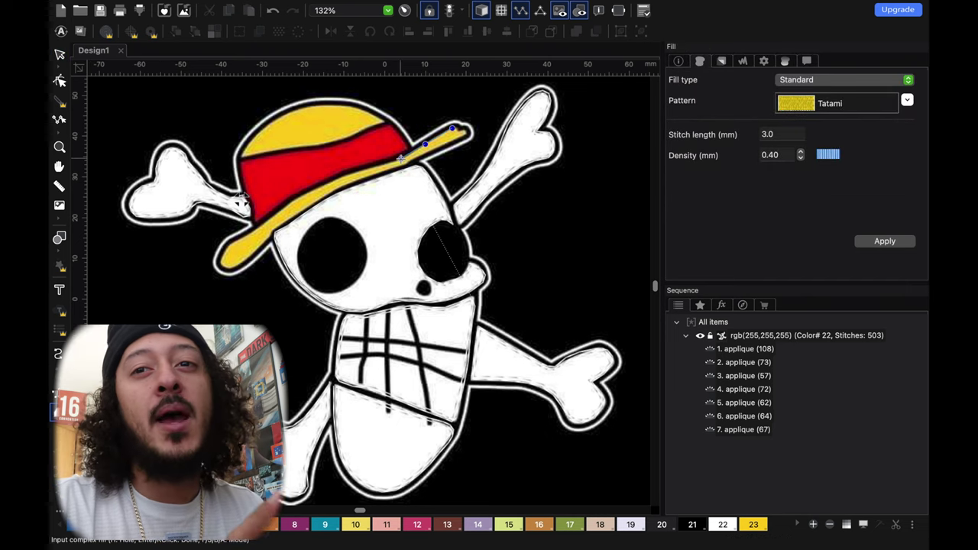
click(365, 168)
click(320, 186)
click(289, 202)
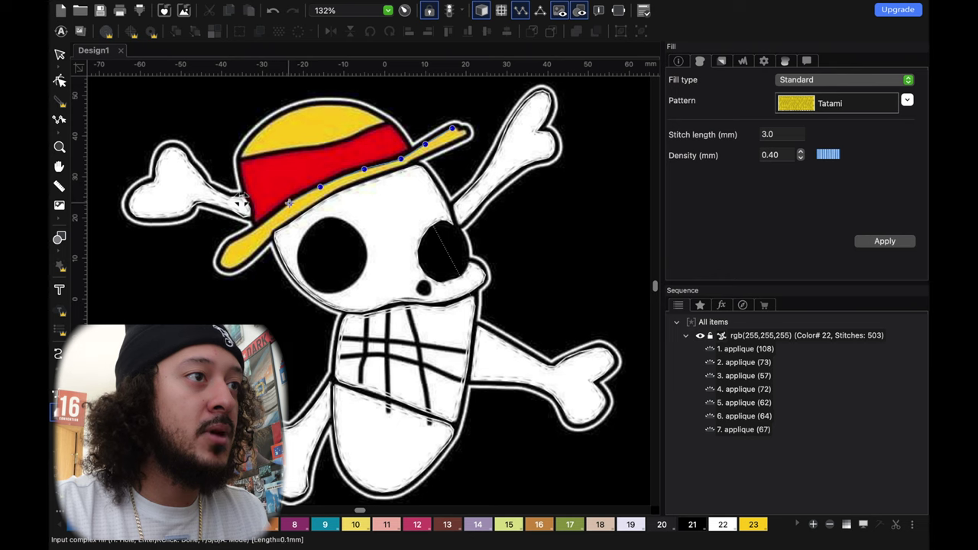
click(263, 221)
click(232, 244)
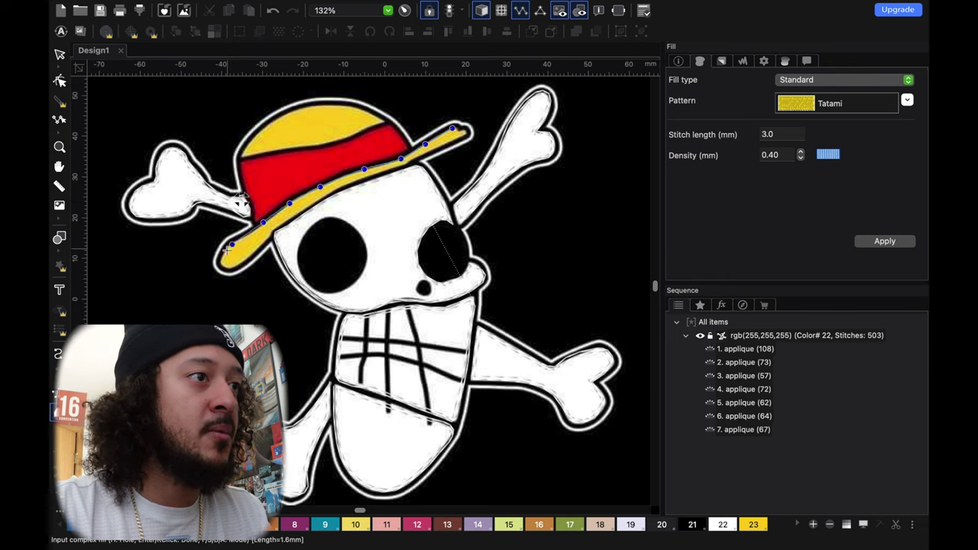
click(222, 256)
click(223, 266)
click(235, 267)
click(257, 248)
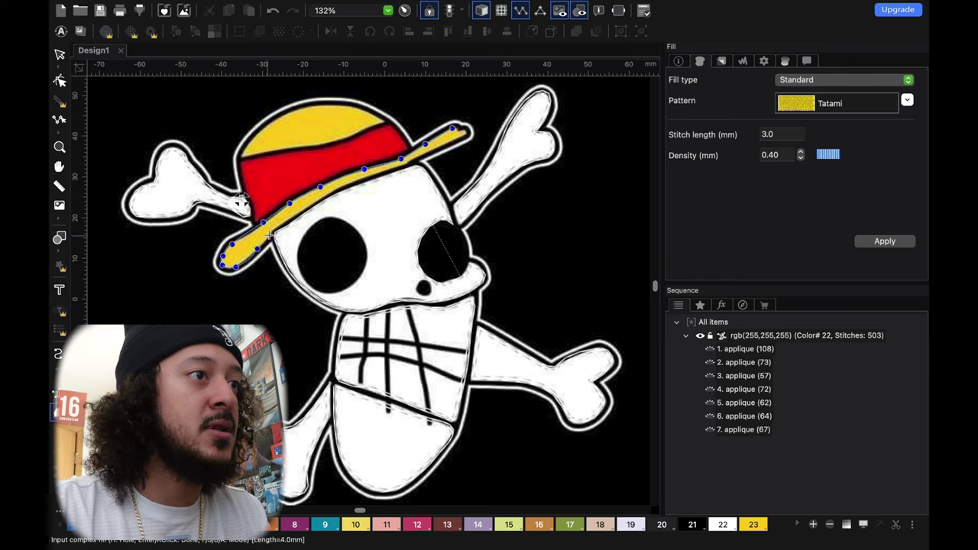
click(269, 234)
click(279, 225)
click(317, 199)
click(372, 176)
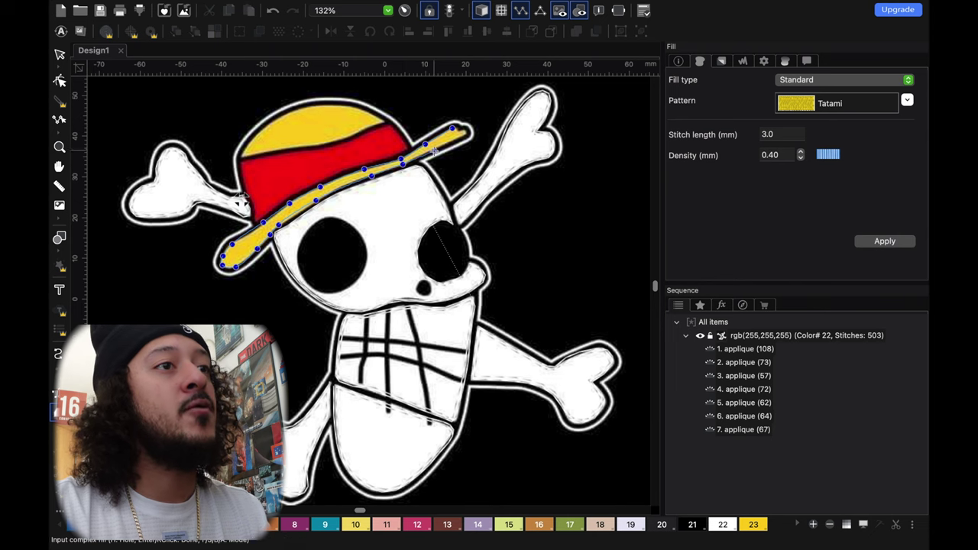
click(464, 134)
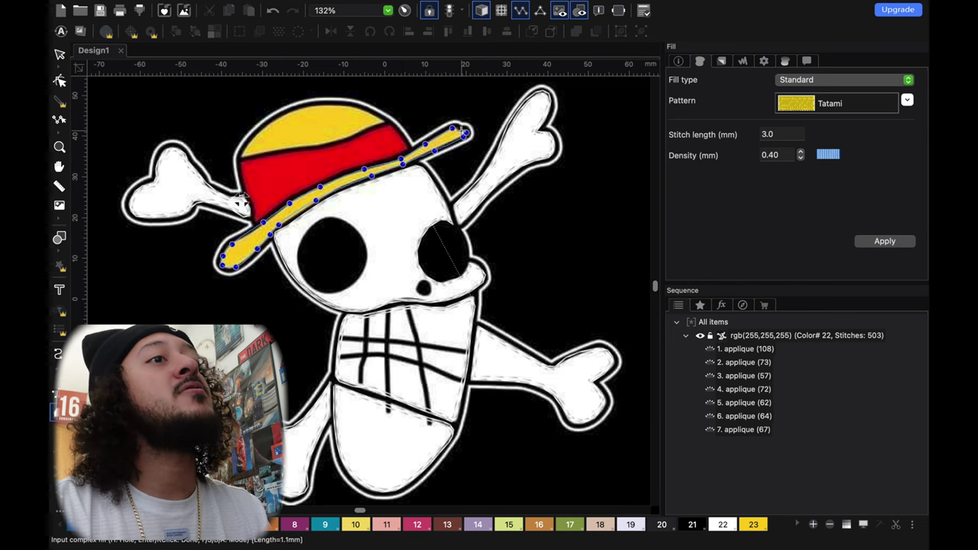
key(Return)
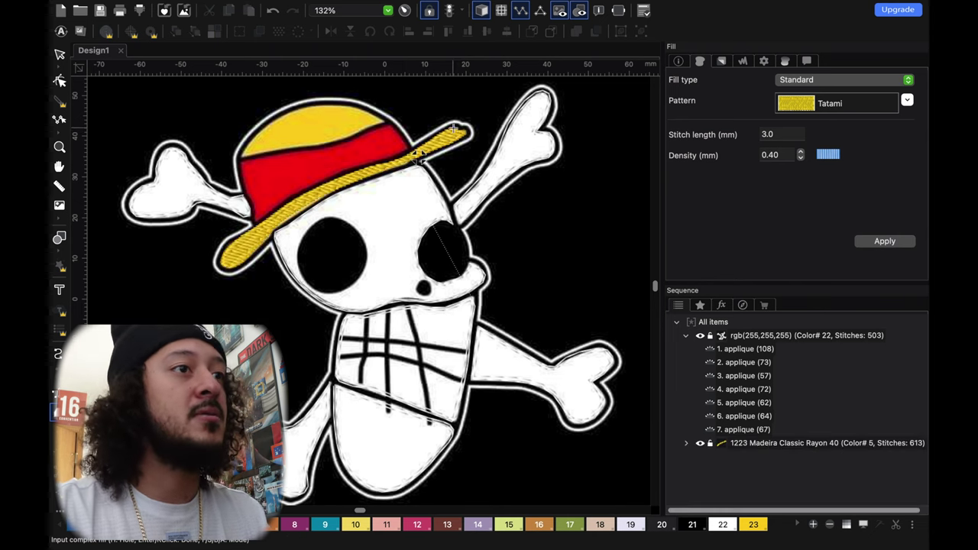
Trace the yellow crown of the hat above the red band as a second complex fill.
click(383, 123)
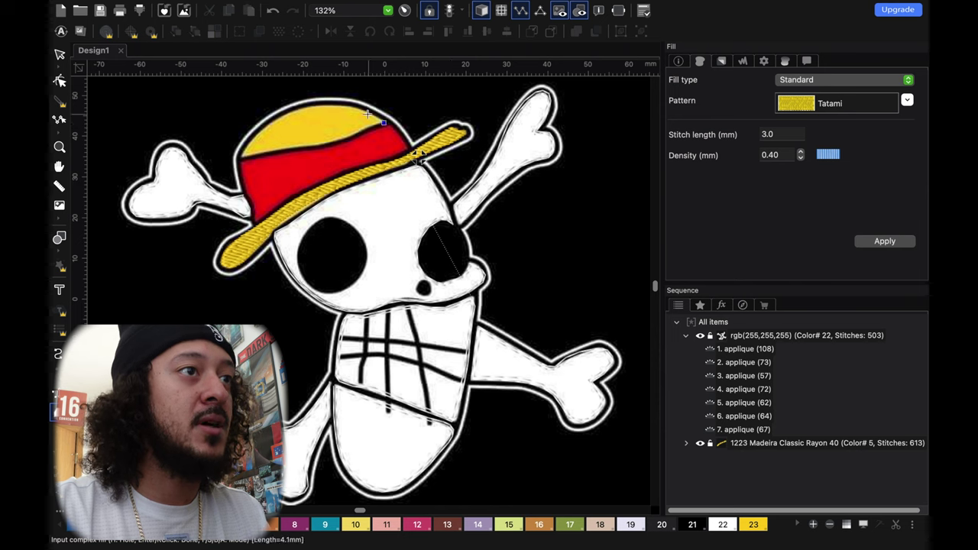
click(362, 112)
click(314, 105)
click(278, 118)
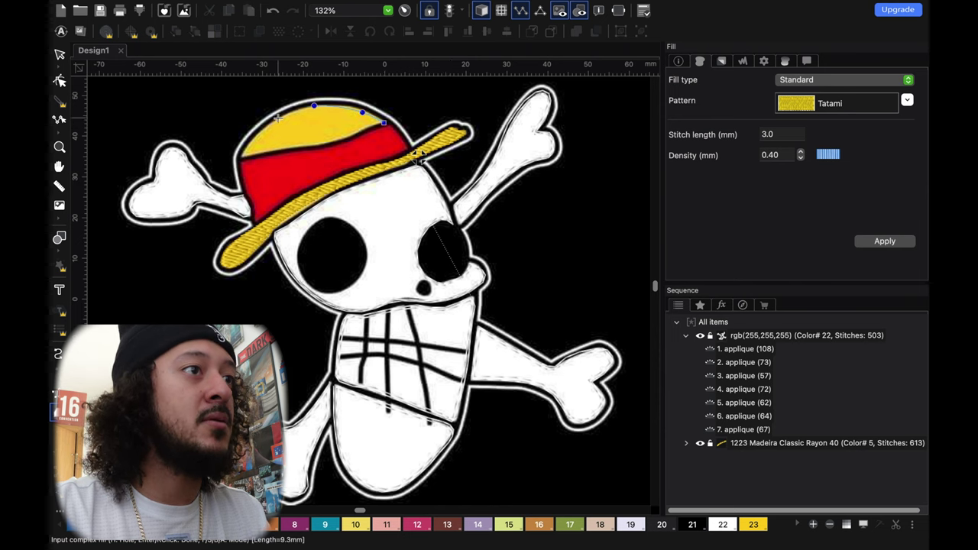
click(250, 142)
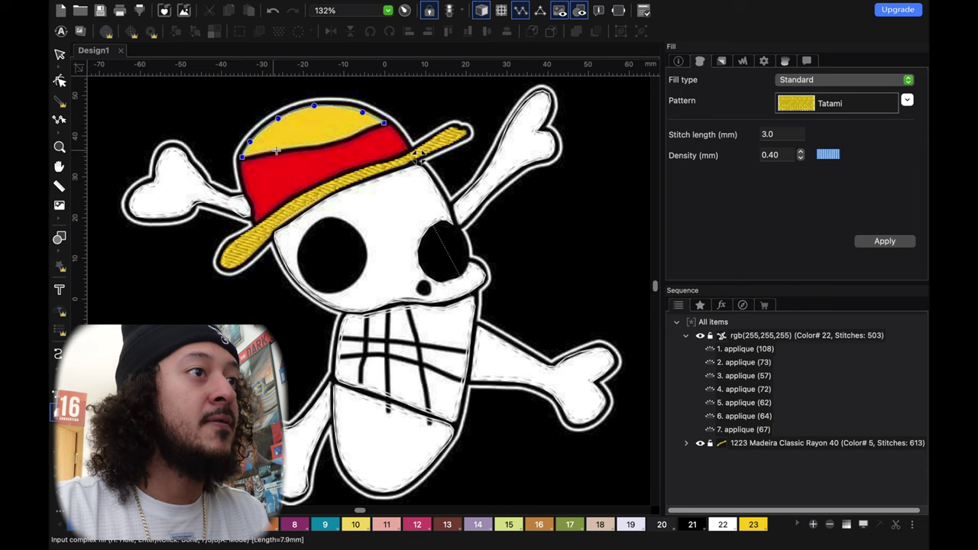
click(284, 149)
click(318, 143)
click(351, 136)
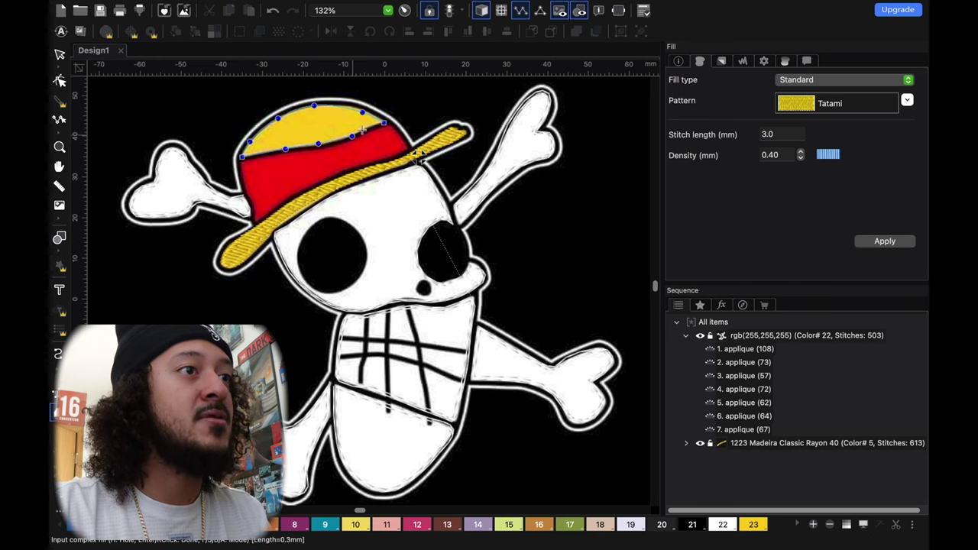
click(372, 127)
click(381, 122)
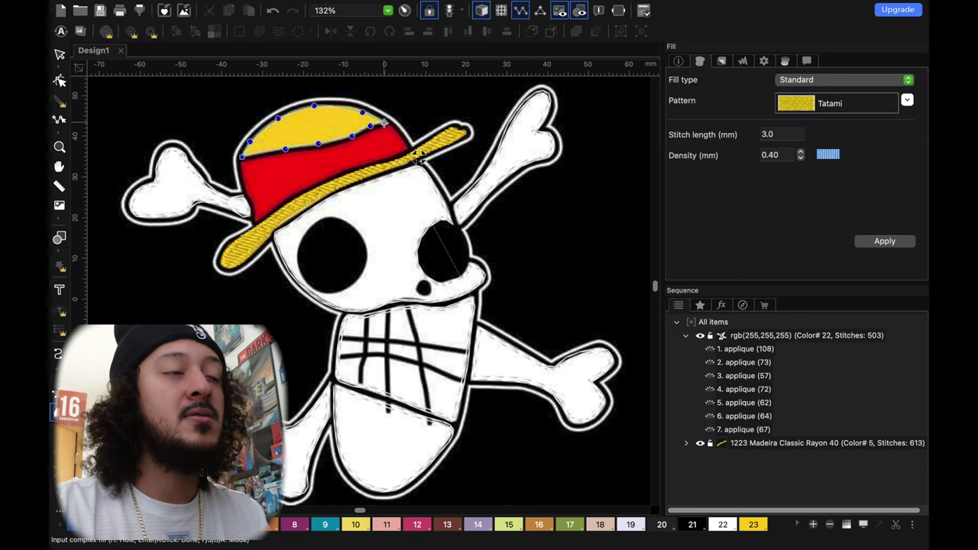
key(Return)
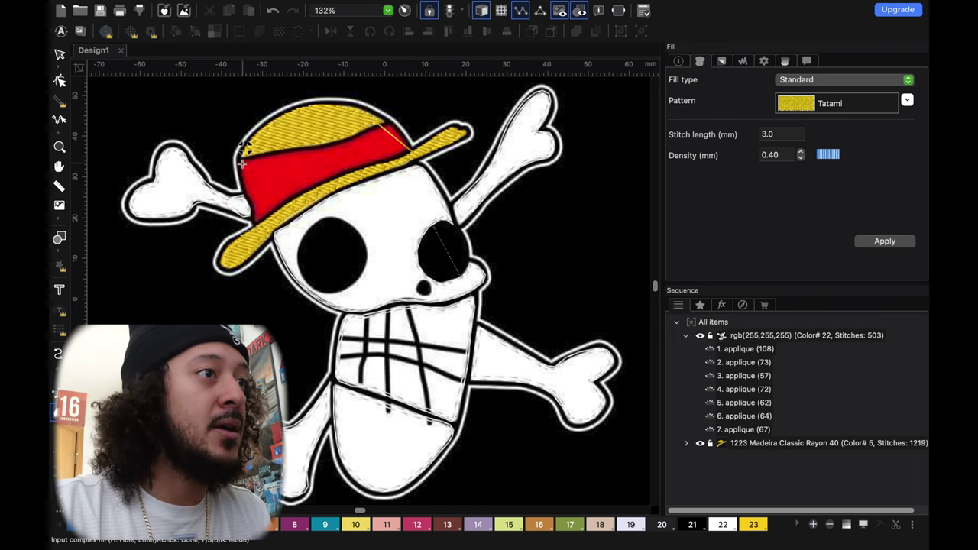
Trace the red hat band between crown and brim as a closed complex fill.
click(242, 164)
click(243, 181)
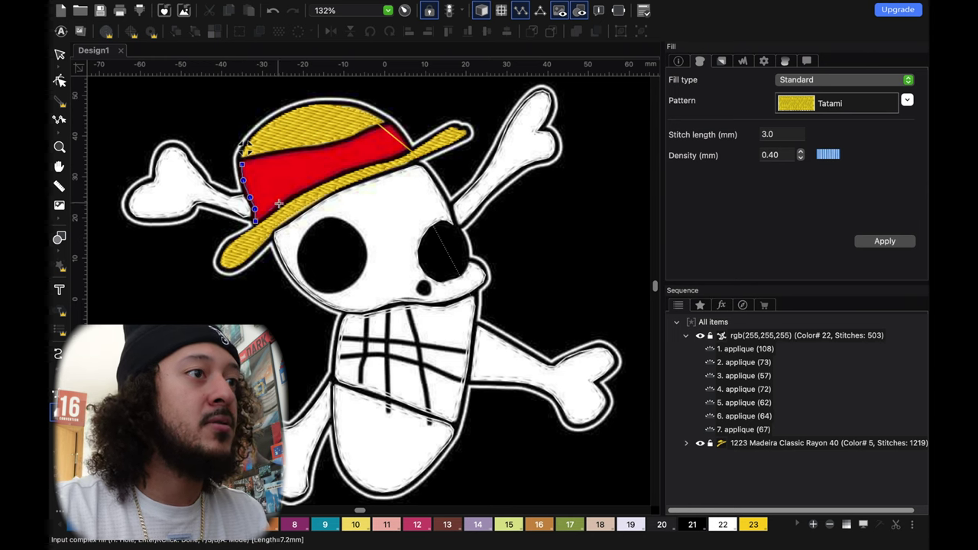
click(279, 203)
click(314, 185)
click(340, 173)
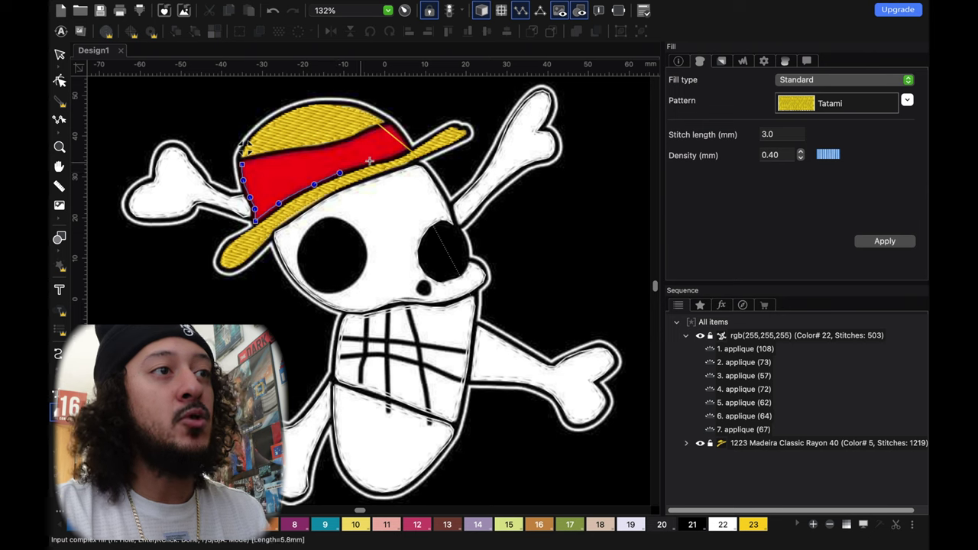
click(376, 161)
click(408, 148)
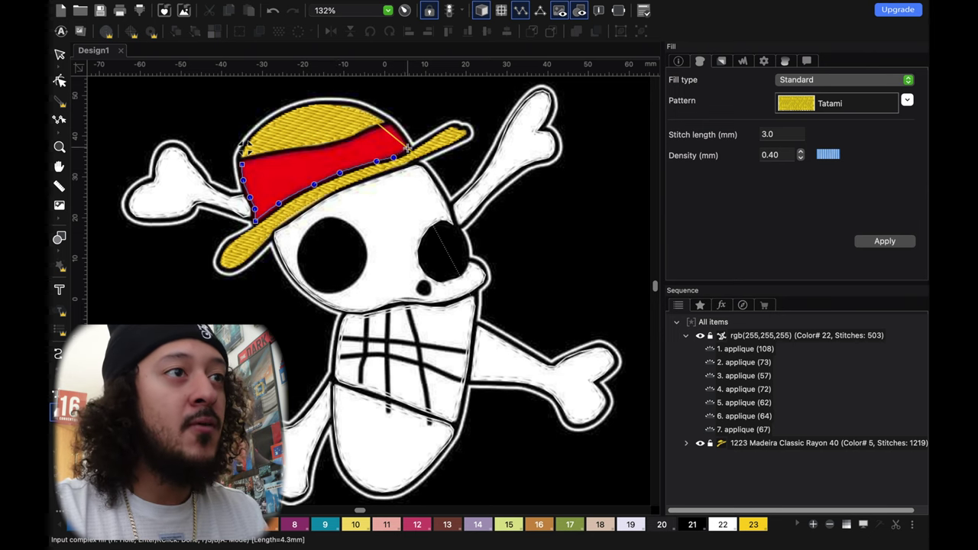
click(399, 134)
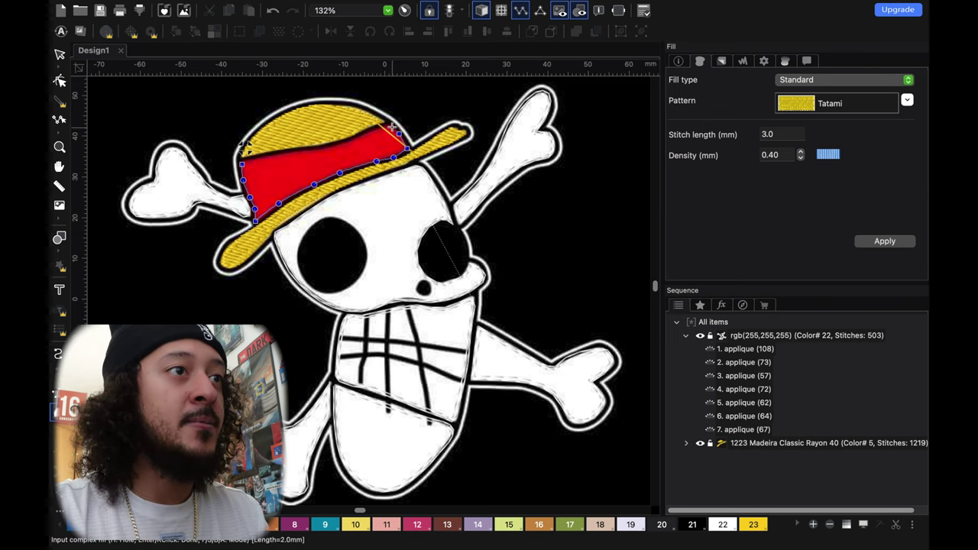
click(392, 127)
click(368, 133)
click(346, 143)
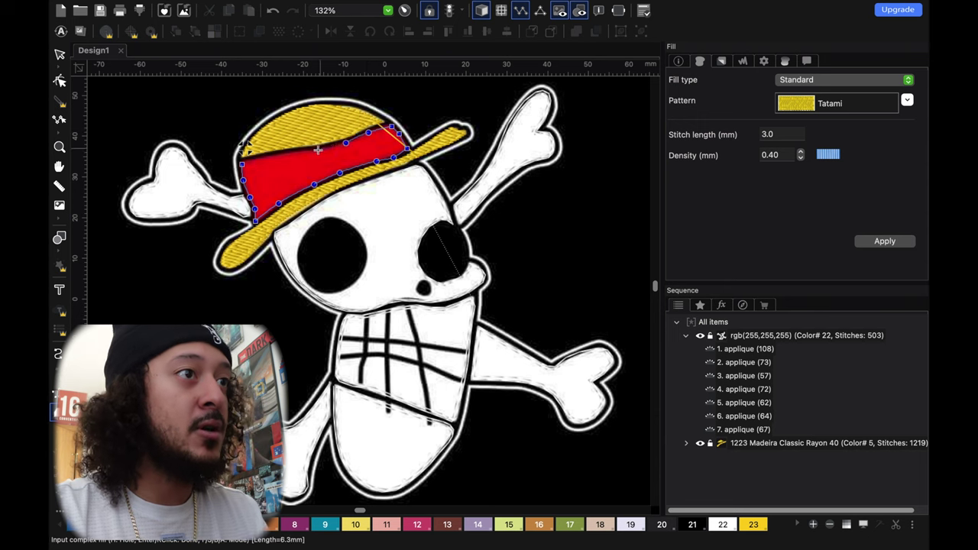
click(315, 152)
click(271, 158)
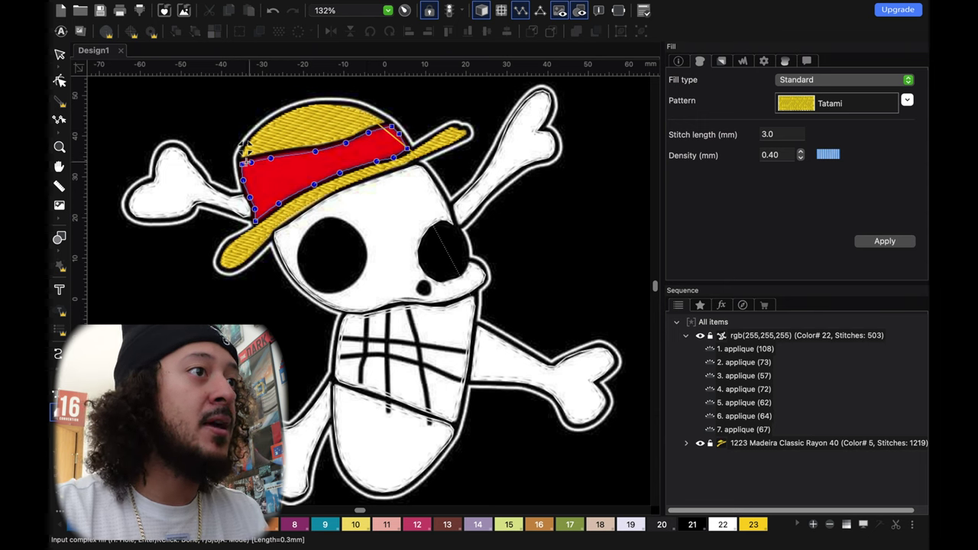
key(Return)
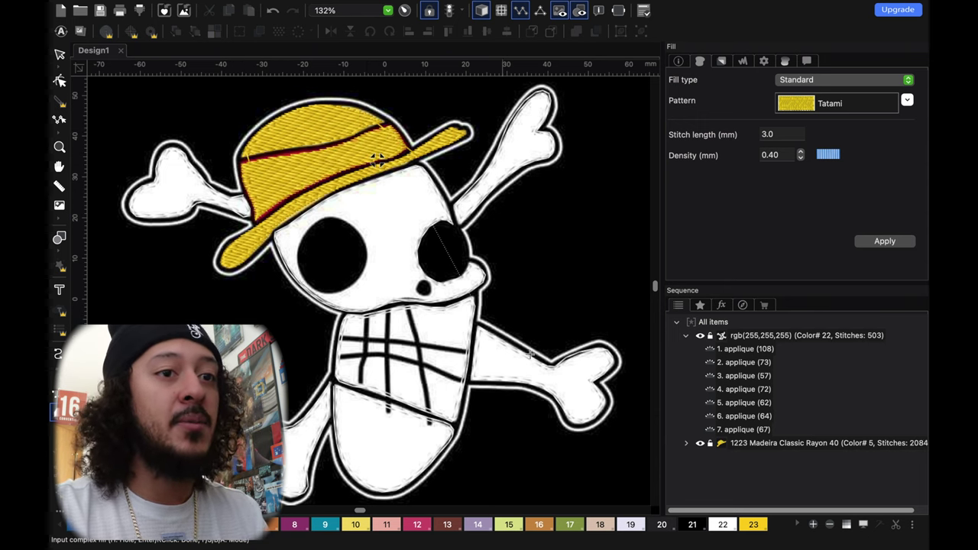
Recolor the hat band's complex fill to red color 2, 1184 Madeira Classic Rayon 40.
click(687, 443)
click(733, 484)
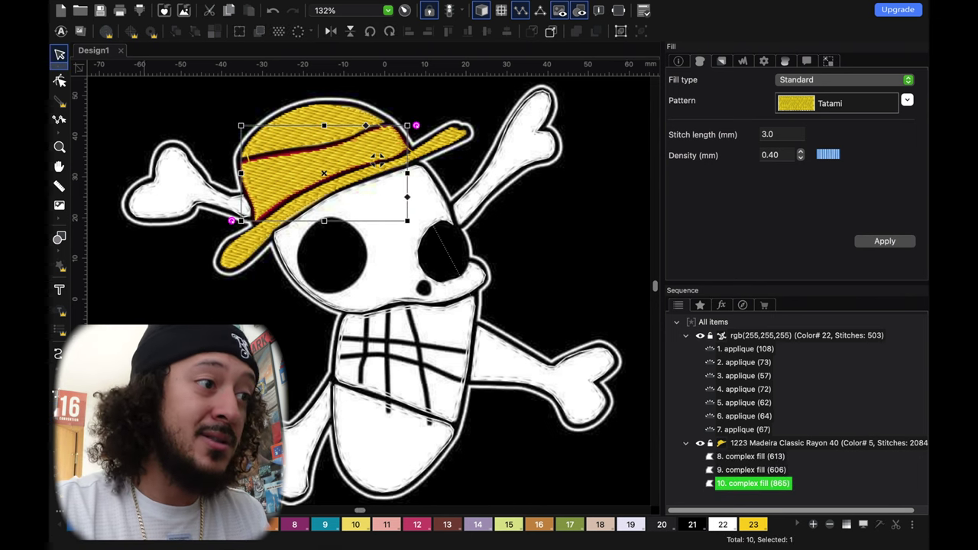
click(111, 524)
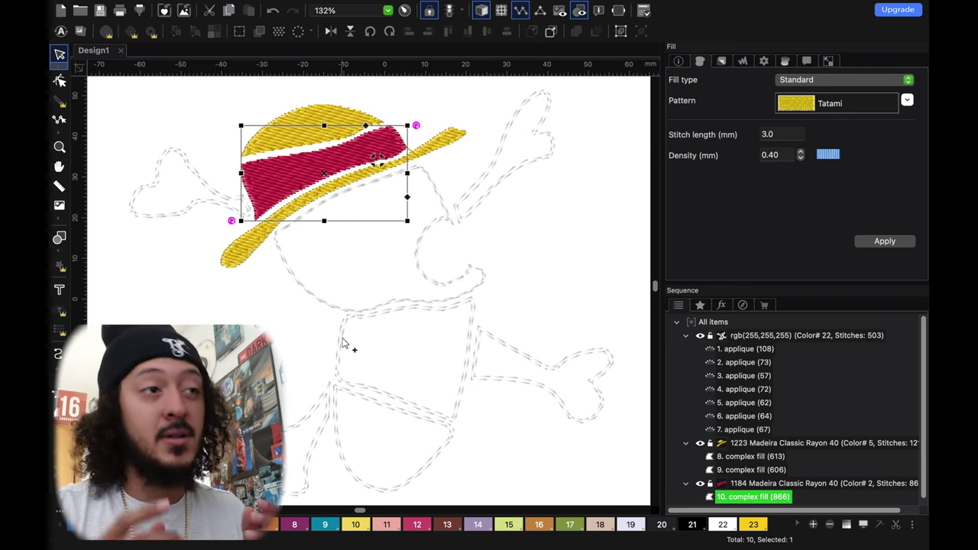
Toggle the reference image to check the hat stitches without it, leaving the image shown for tracing.
key(t)
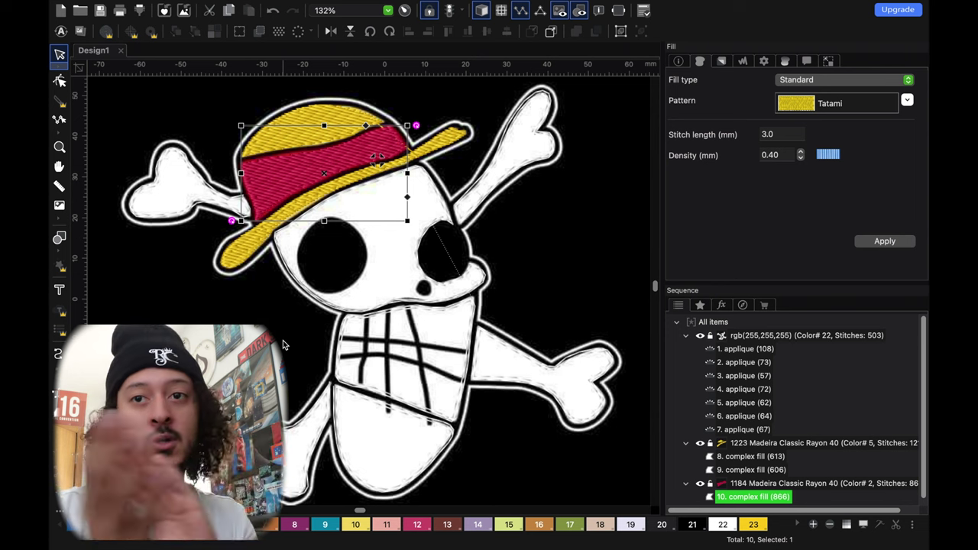
key(t)
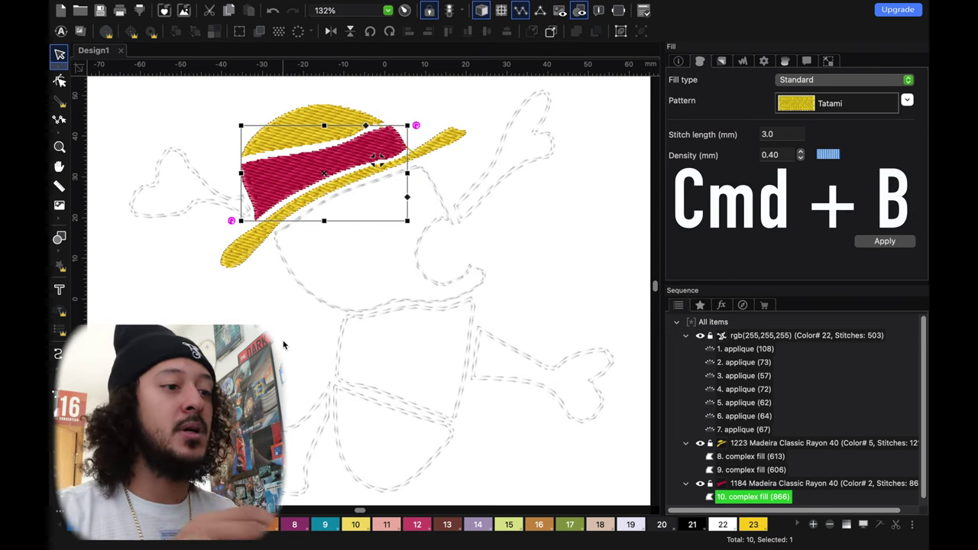
key(super+b)
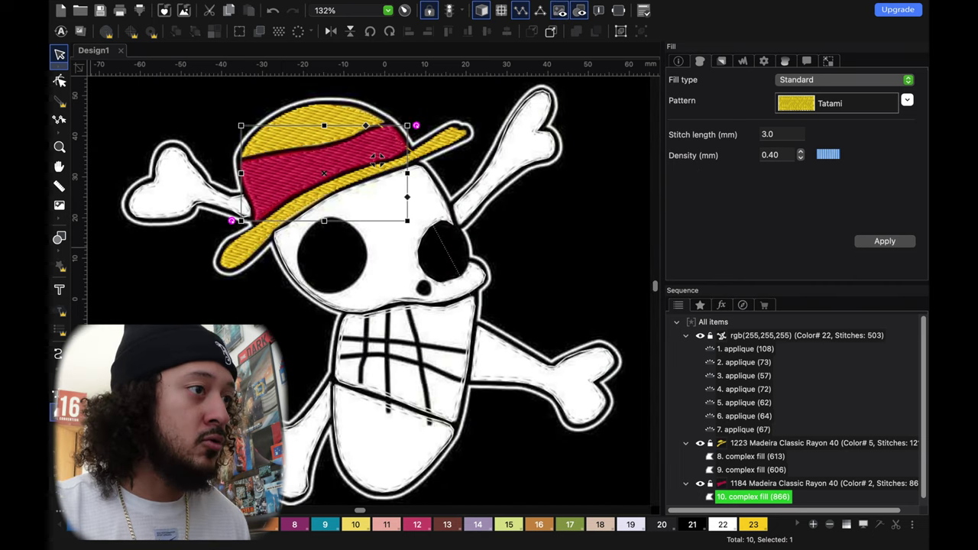
Trace the skull's larger left eye as a closed Tatami complex fill and recolor it black, color 21.
click(58, 412)
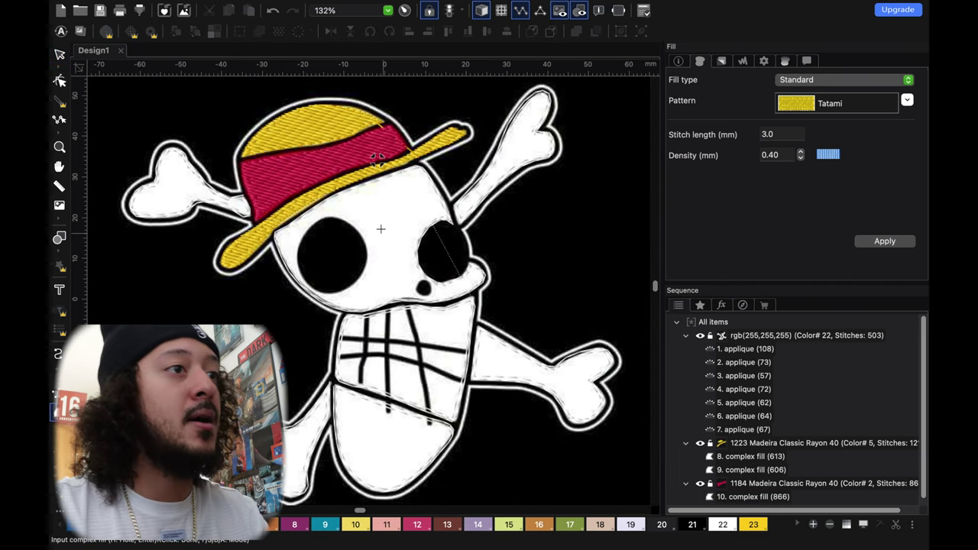
click(334, 217)
click(313, 223)
click(299, 258)
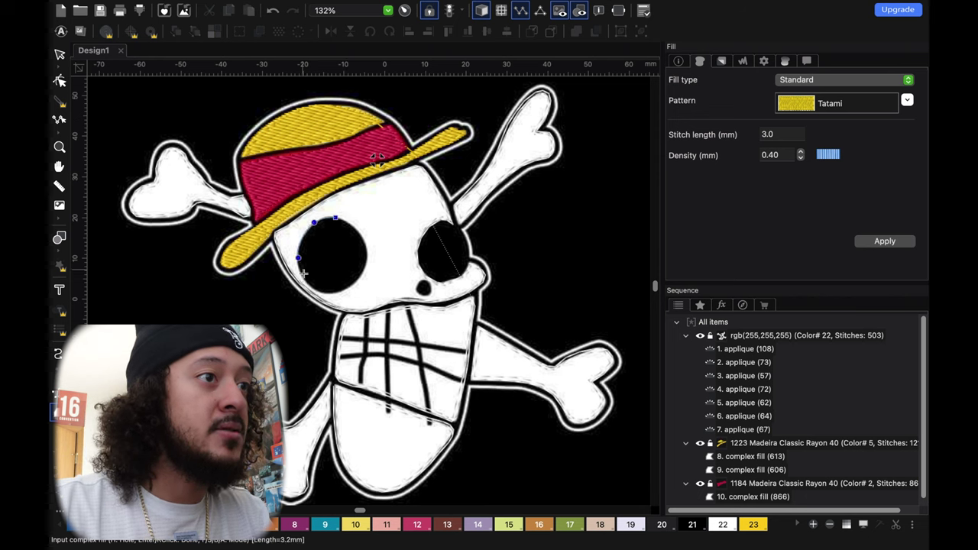
click(306, 281)
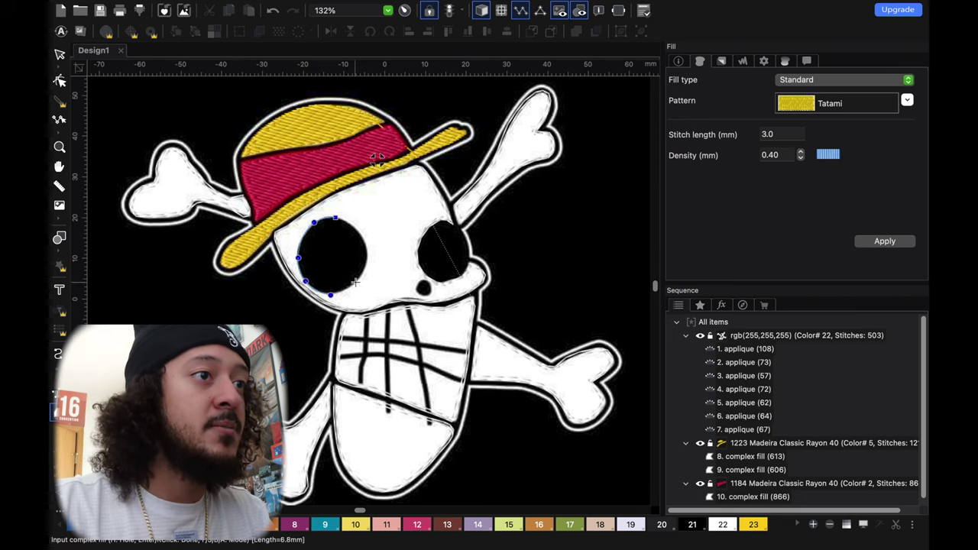
click(330, 294)
click(356, 283)
click(367, 256)
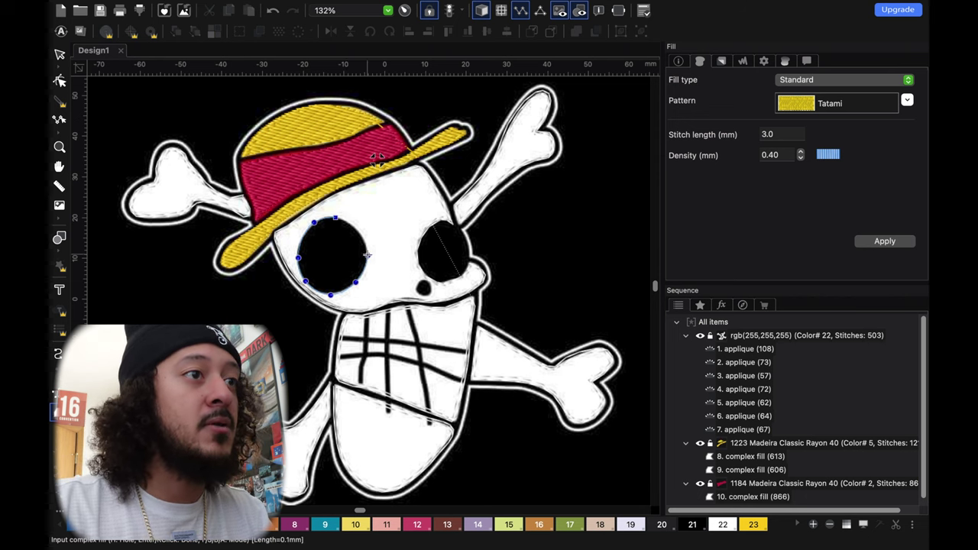
click(347, 221)
click(335, 218)
key(Return)
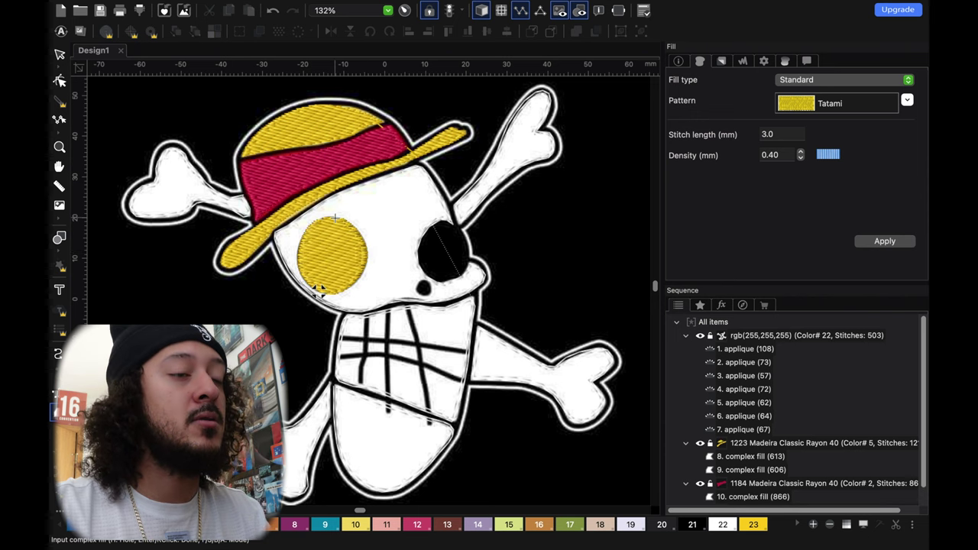
key(Return)
click(693, 525)
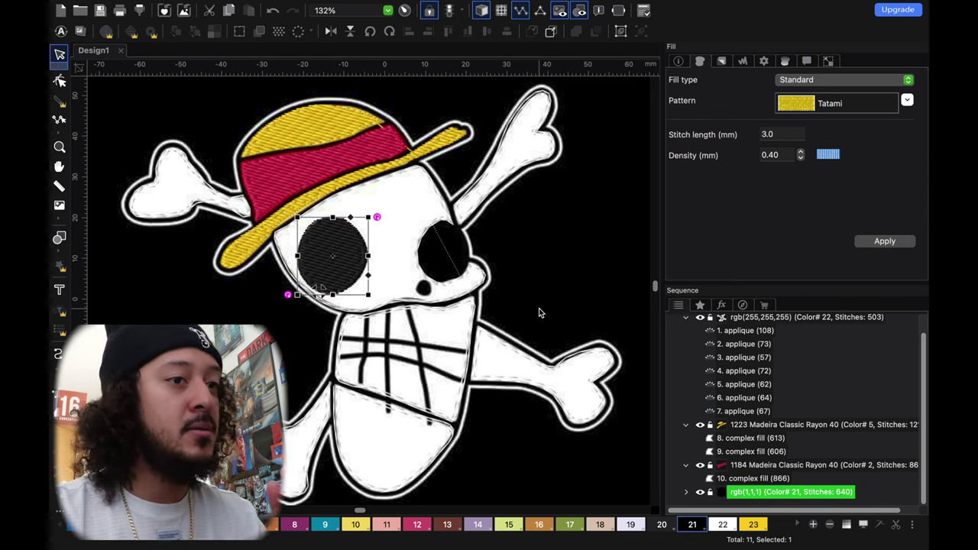
Trace the skull's smaller right eye as a closed black complex fill with the Tatami pattern.
click(58, 412)
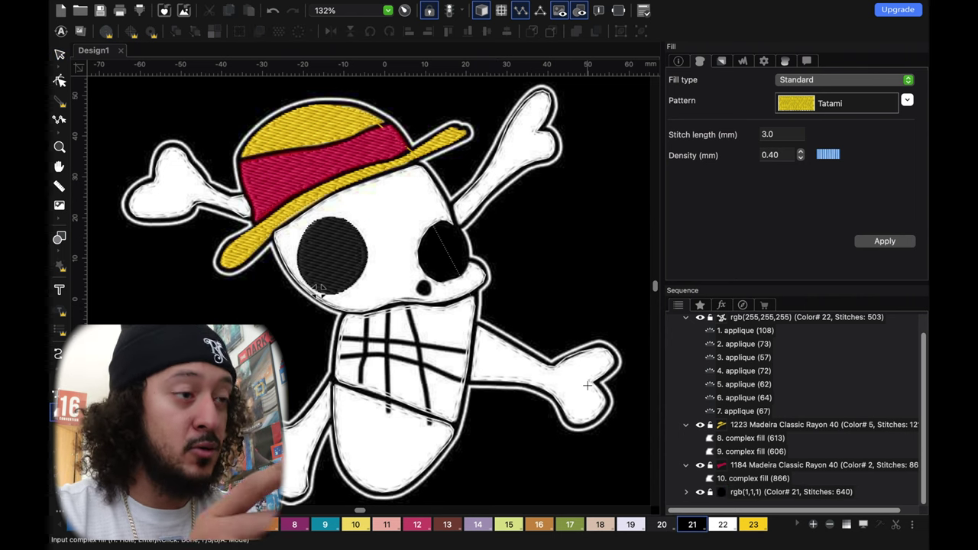
click(432, 224)
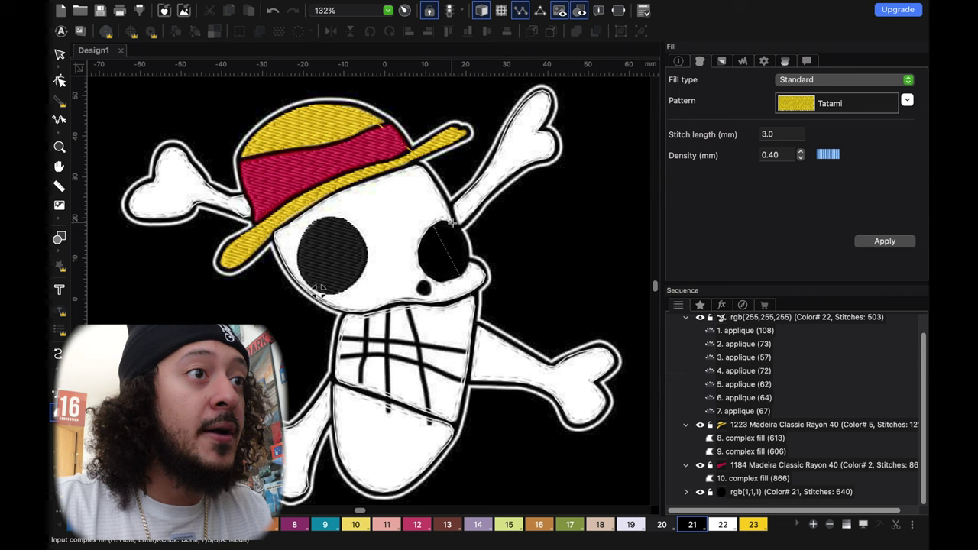
click(453, 224)
click(420, 239)
click(418, 260)
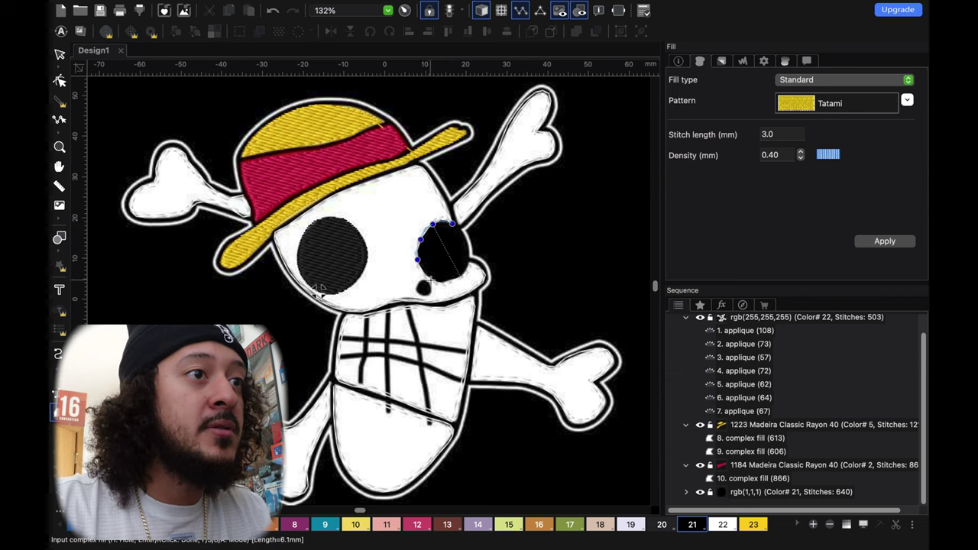
click(432, 281)
click(459, 279)
click(469, 264)
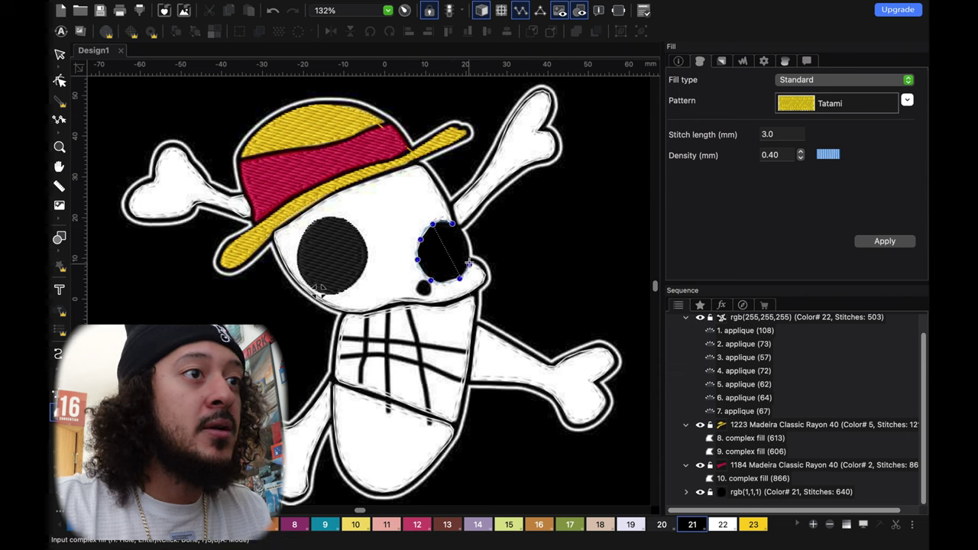
click(469, 248)
click(463, 230)
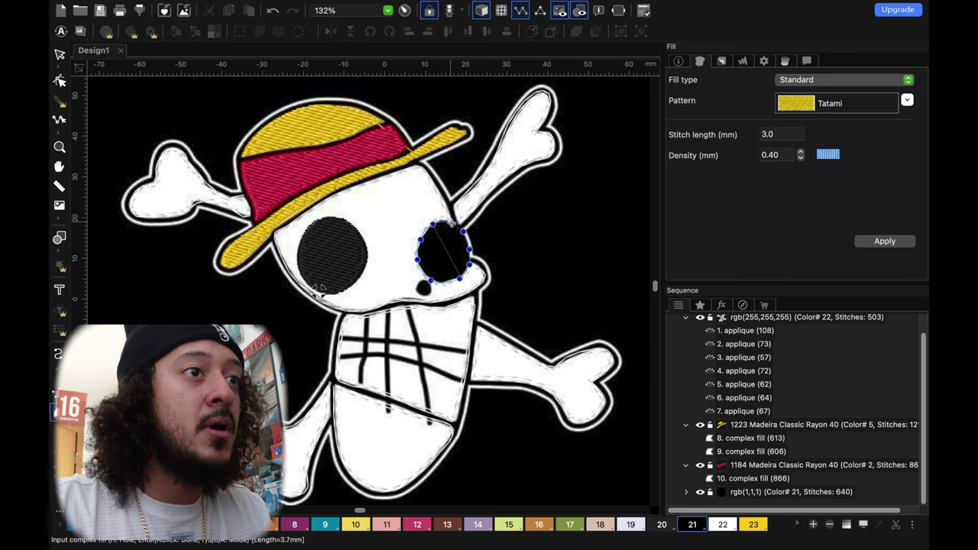
key(Return)
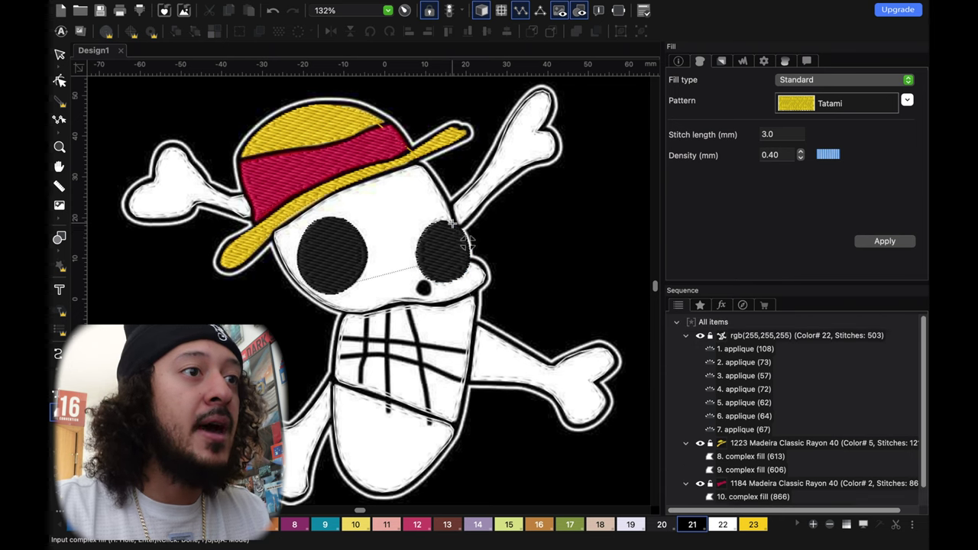
Trace the small round nose below the right eye as a closed black complex fill.
click(418, 287)
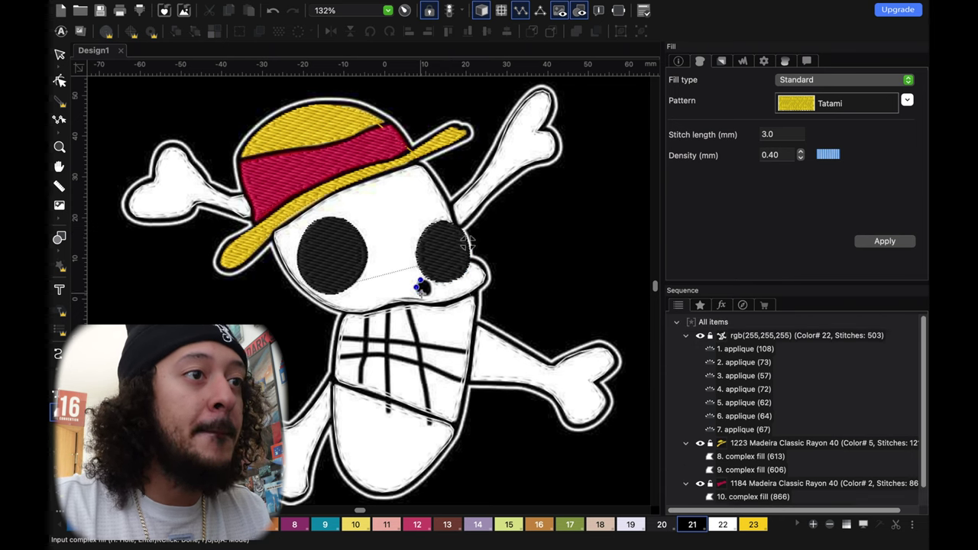
click(433, 287)
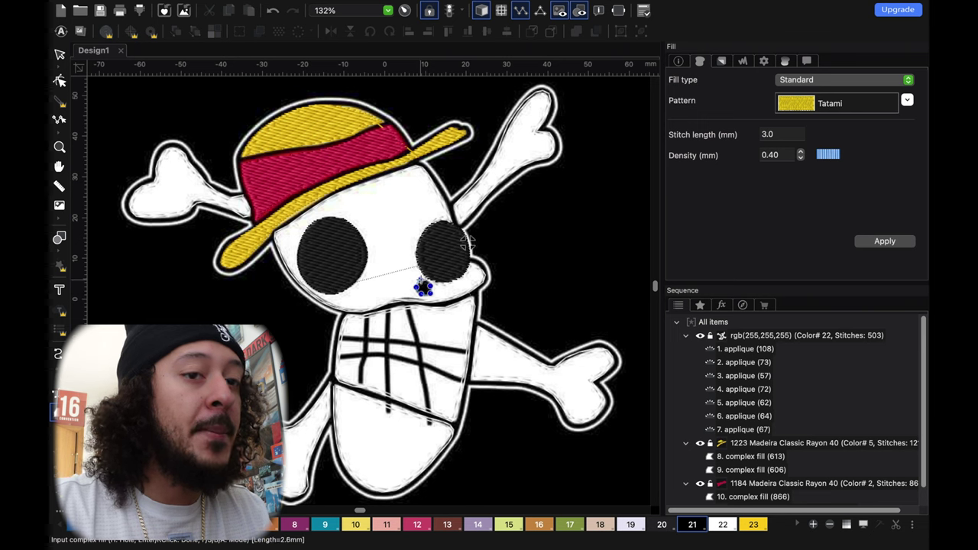
click(421, 279)
key(Return)
Check the eye and nose fills with the reference image hidden, and show the image again.
key(d)
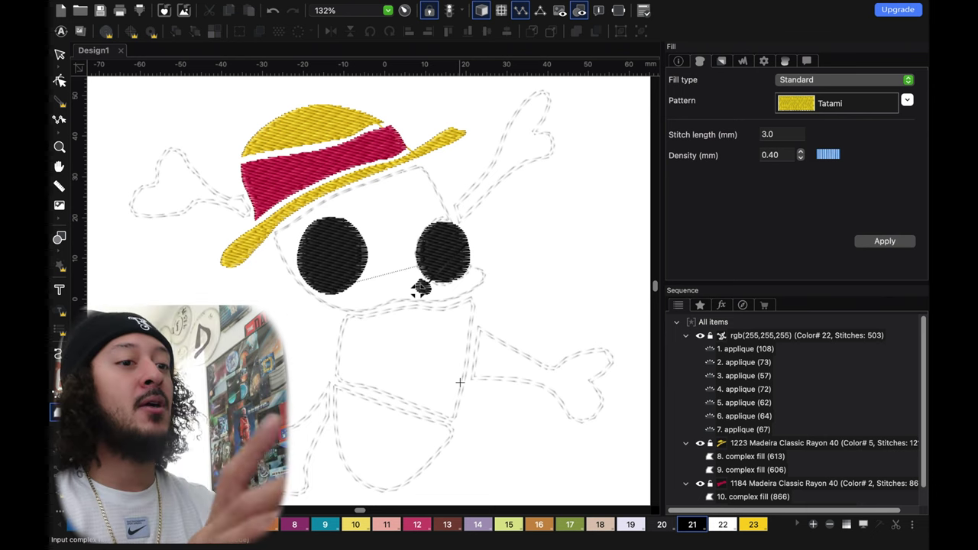
key(i)
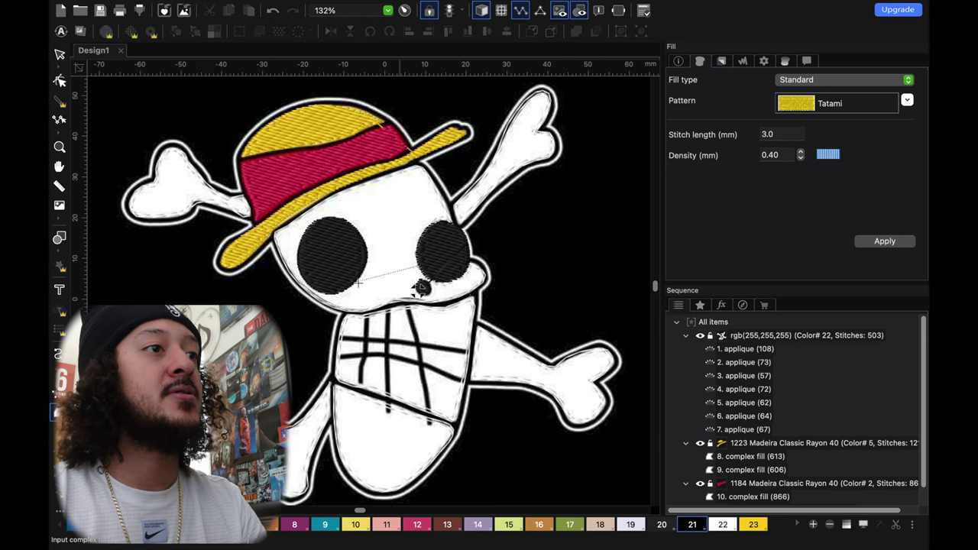
key(i)
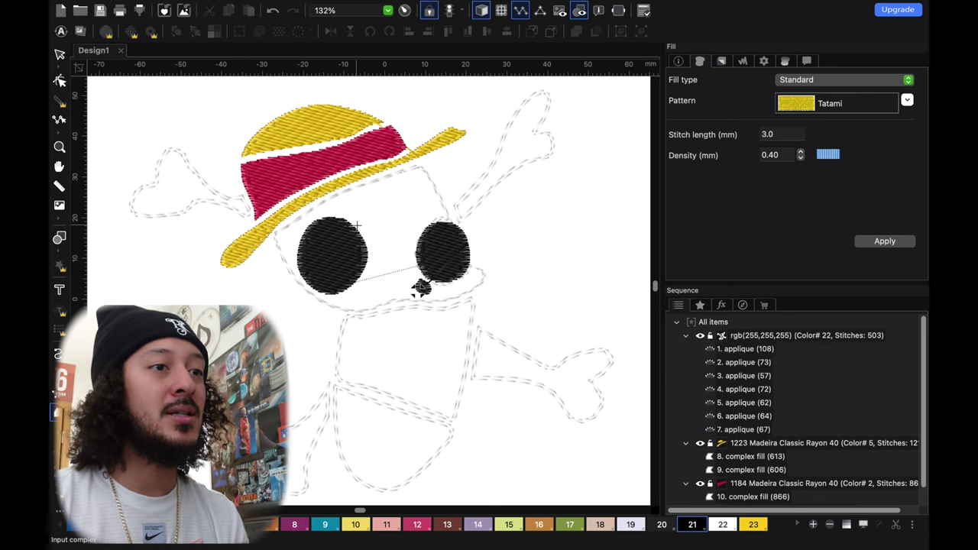
key(ctrl+b)
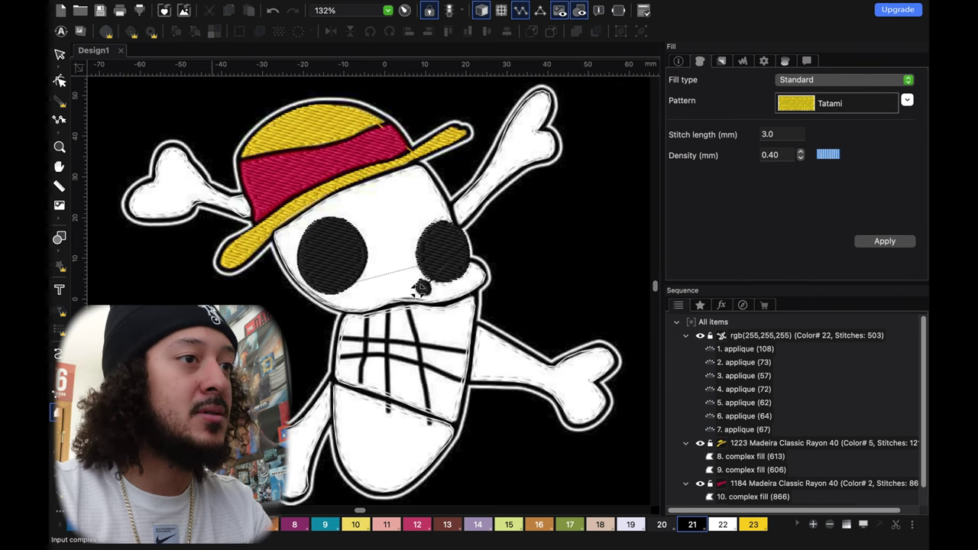
Trace the leftmost vertical tooth line below the skull as a black run stitch.
click(52, 394)
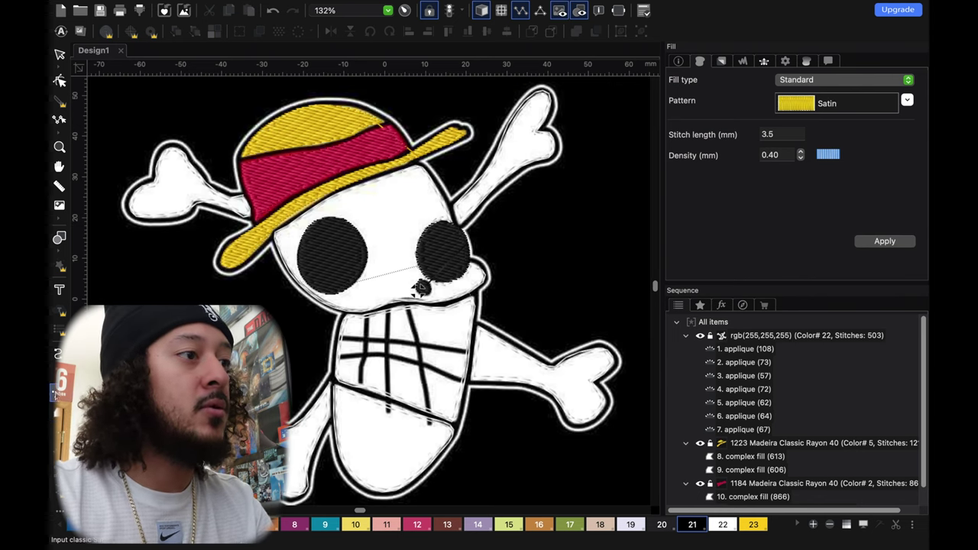
scroll(375, 287, up, 3)
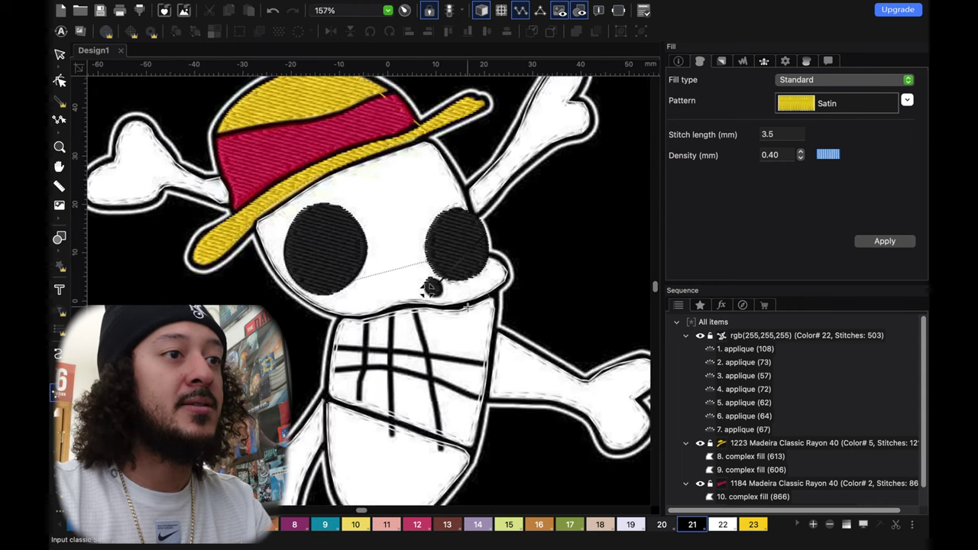
scroll(468, 307, up, 1)
click(58, 353)
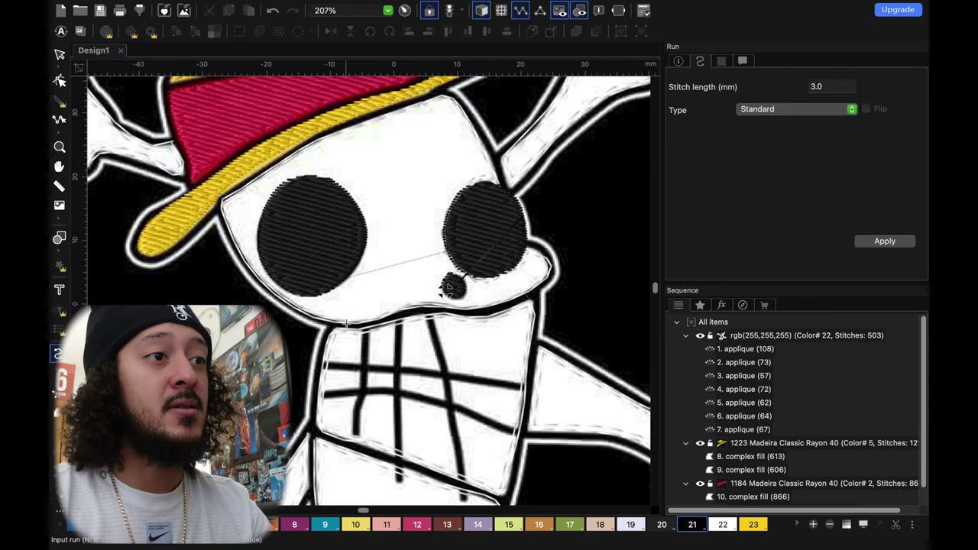
click(365, 328)
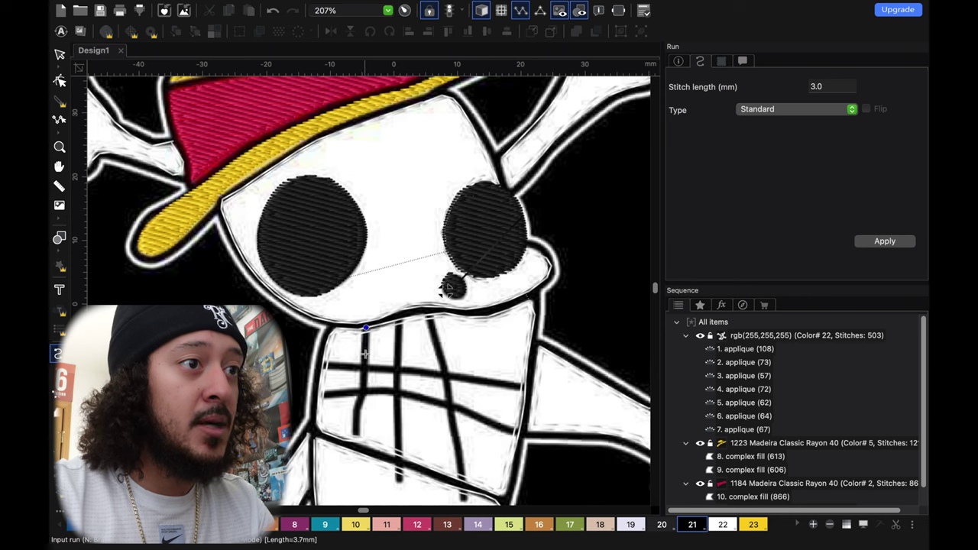
click(366, 357)
click(365, 379)
click(360, 396)
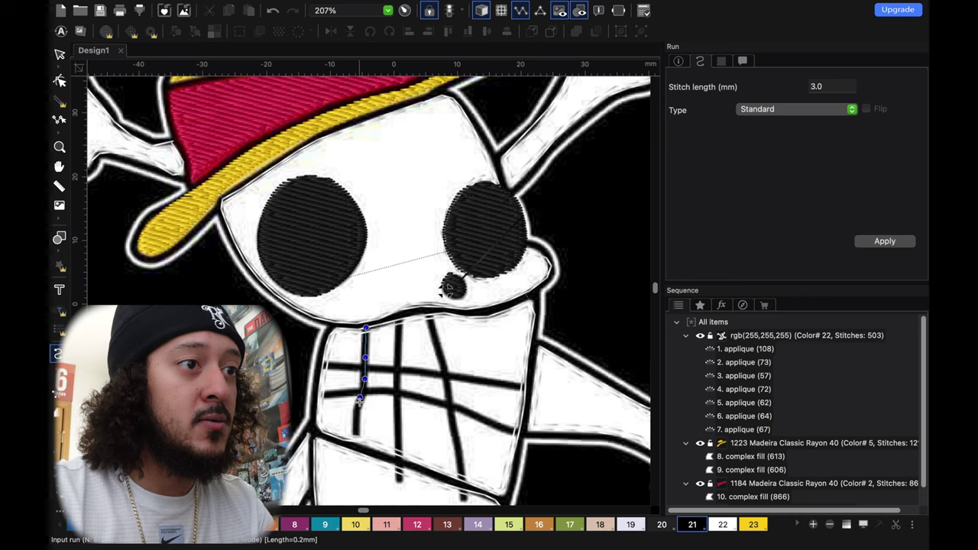
click(356, 439)
right_click(356, 439)
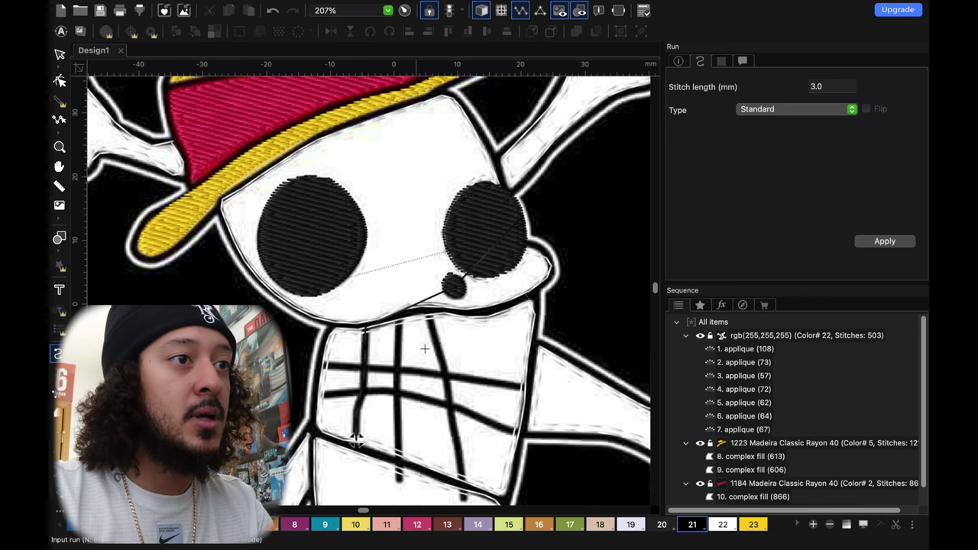
Trace the middle vertical tooth line down past the jaw line as a black run stitch.
click(398, 318)
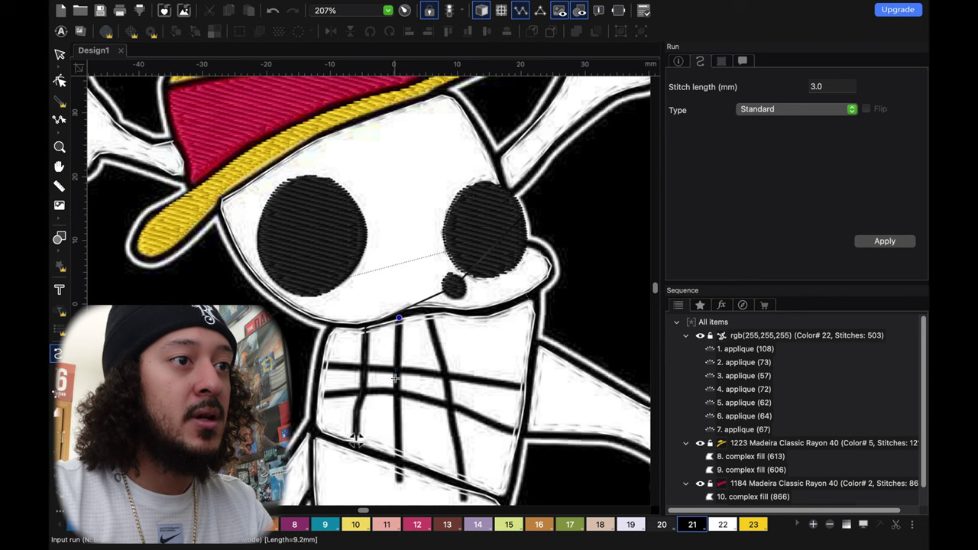
click(396, 380)
click(399, 420)
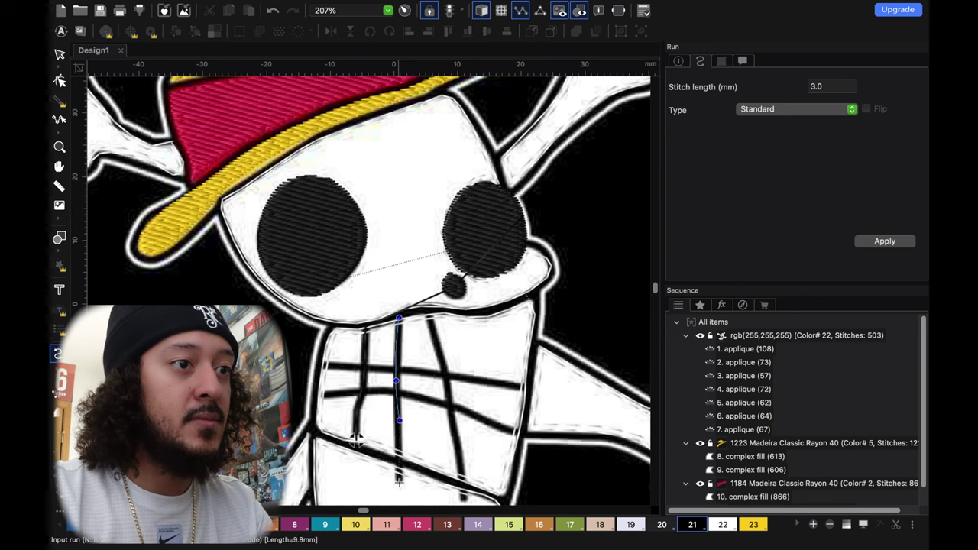
click(399, 483)
right_click(399, 483)
Trace the rightmost vertical tooth line and both horizontal tooth lines as black run stitches.
scroll(453, 337, down, 2)
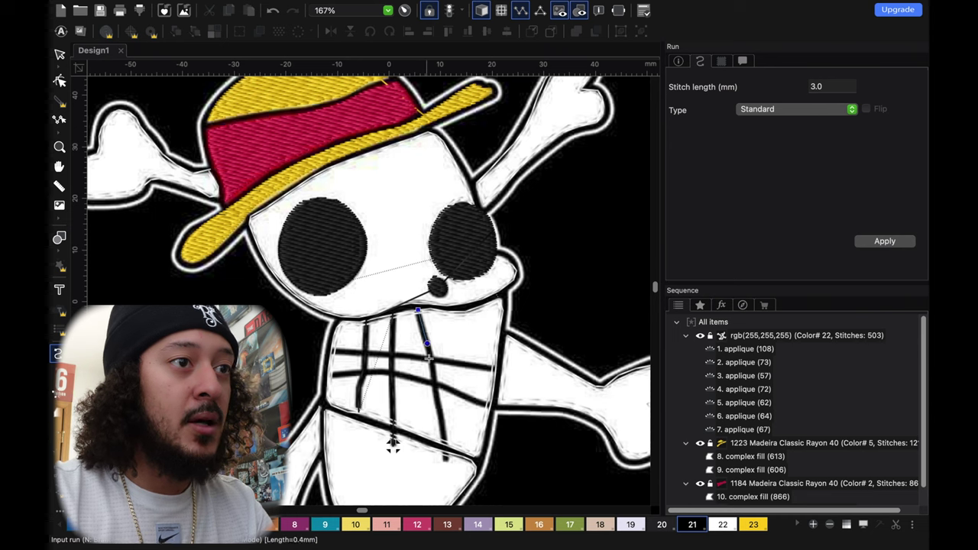
click(324, 379)
click(364, 372)
click(388, 373)
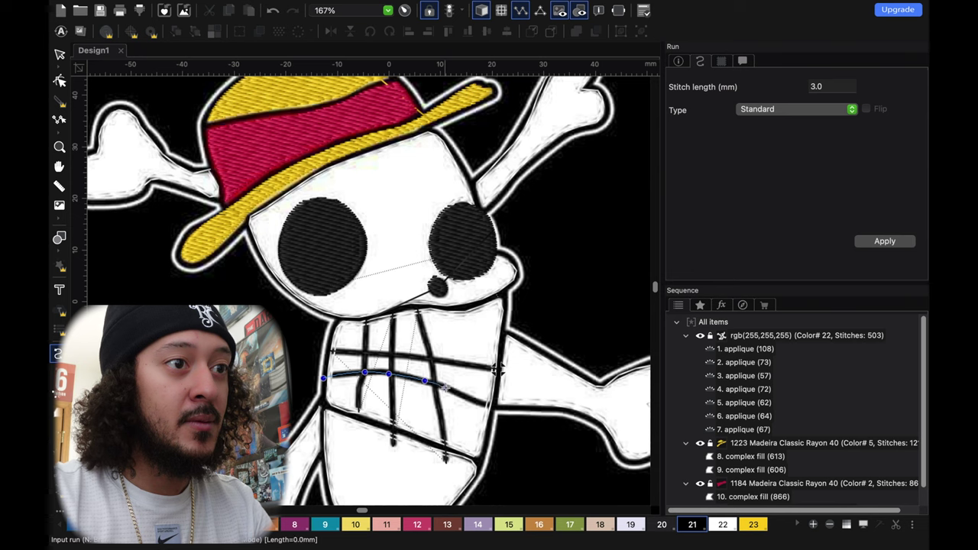
key(Return)
Convert the whole black color group, with the eyes, nose and tooth lines, to Steil stitches.
click(746, 494)
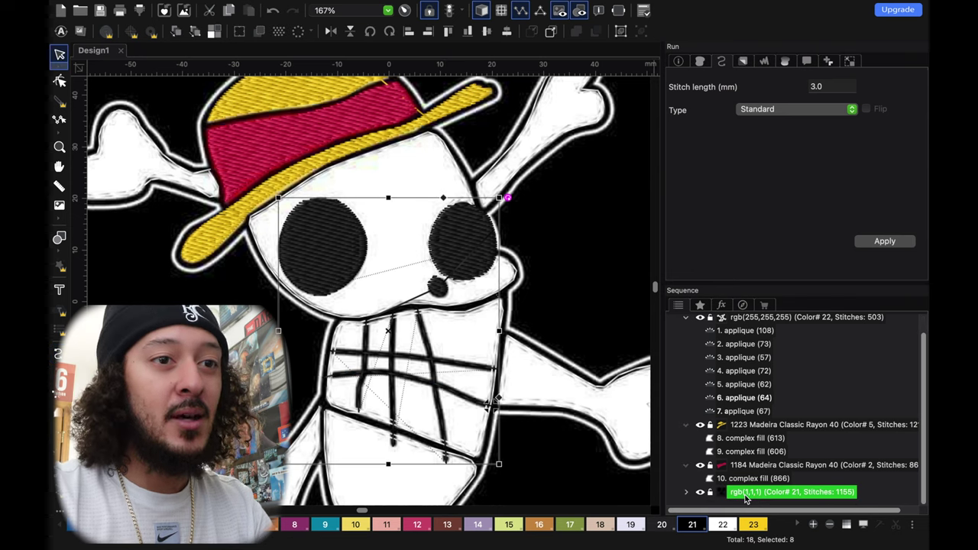
right_click(763, 498)
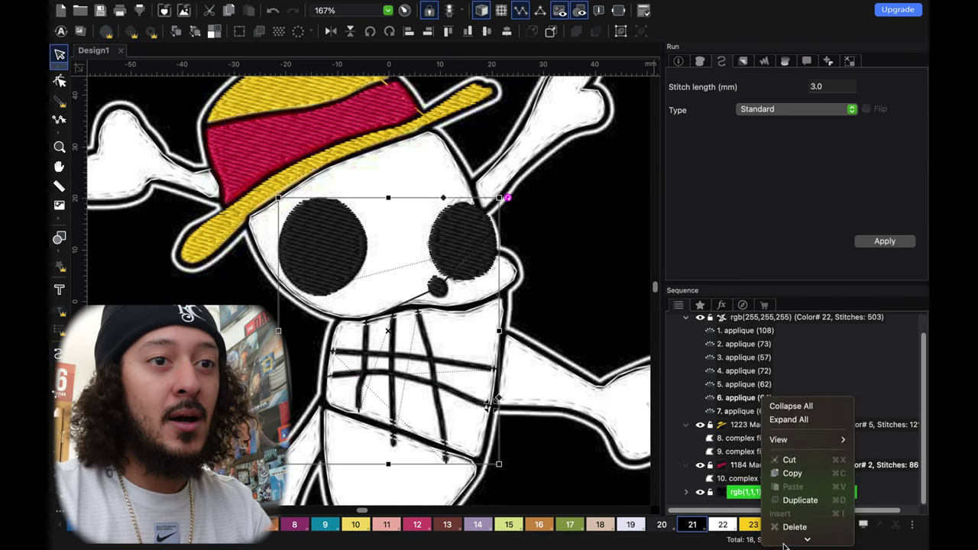
mouse_move(795, 543)
mouse_move(810, 493)
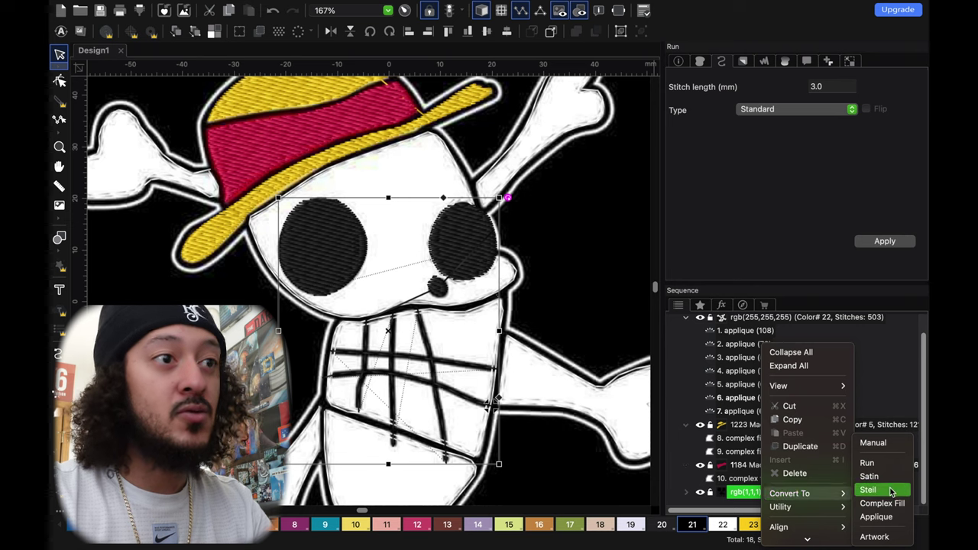
click(870, 490)
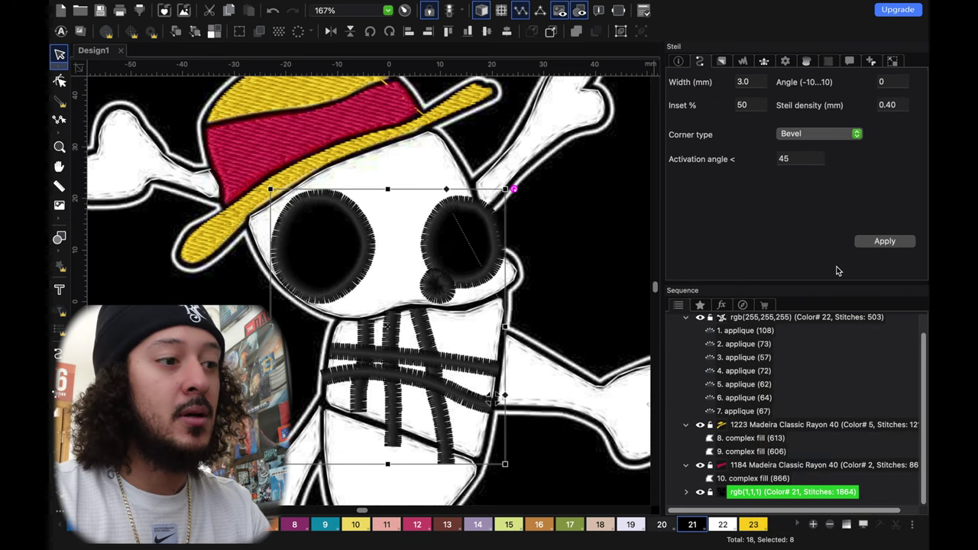
Restore the eye and nose fills, keeping Steil only on the five tooth lines, and set the lines' width to 1.5 mm.
click(885, 240)
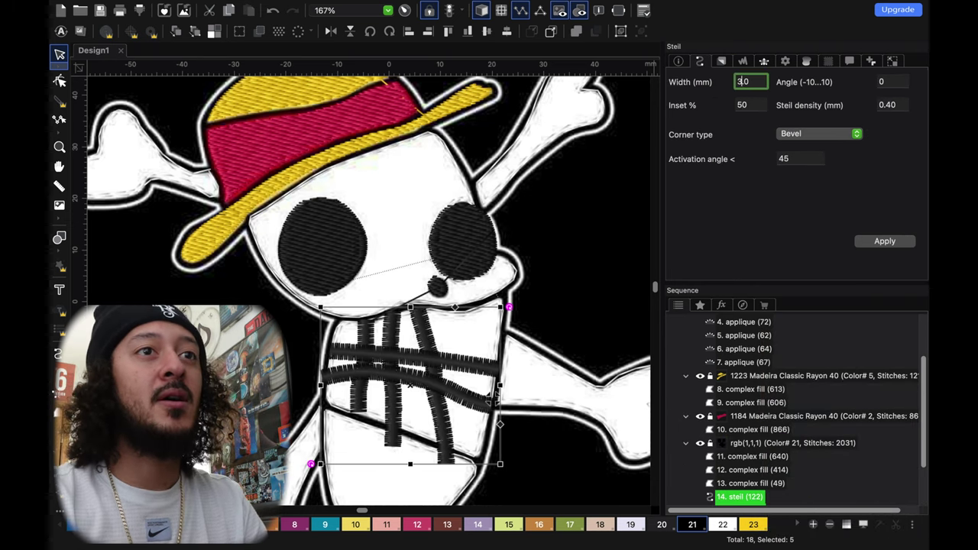
text(2)
key(Return)
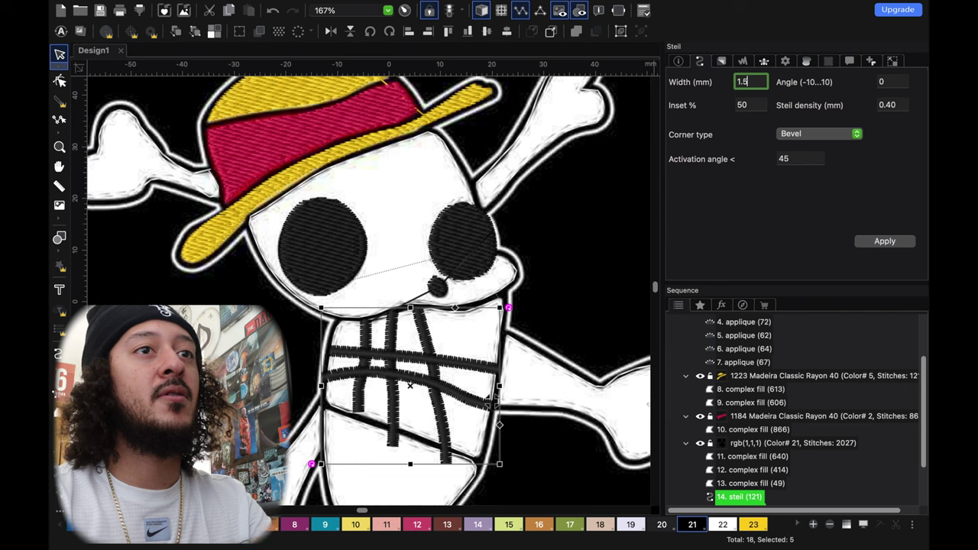
key(Return)
click(578, 257)
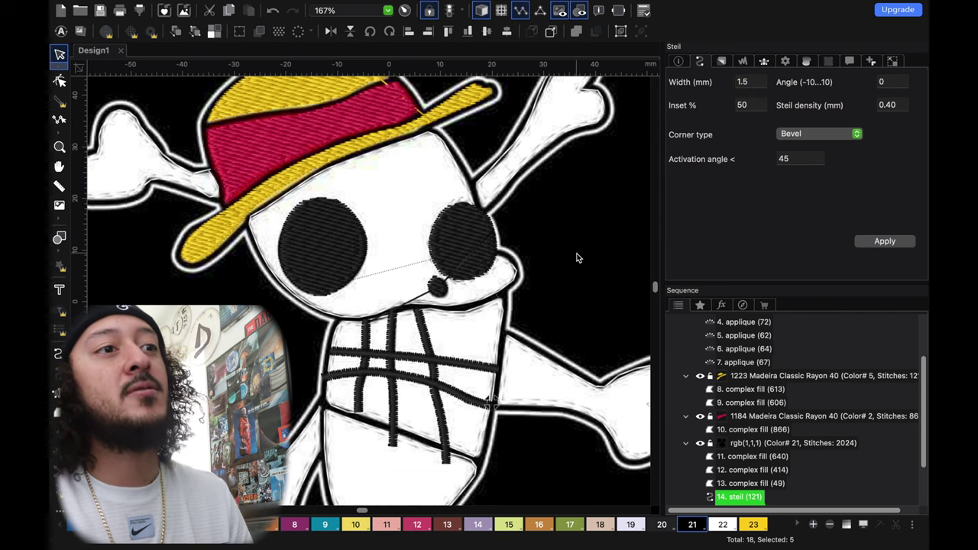
Fit the whole design in view and compare the stitches with and without the background image.
key(super+0)
key(i)
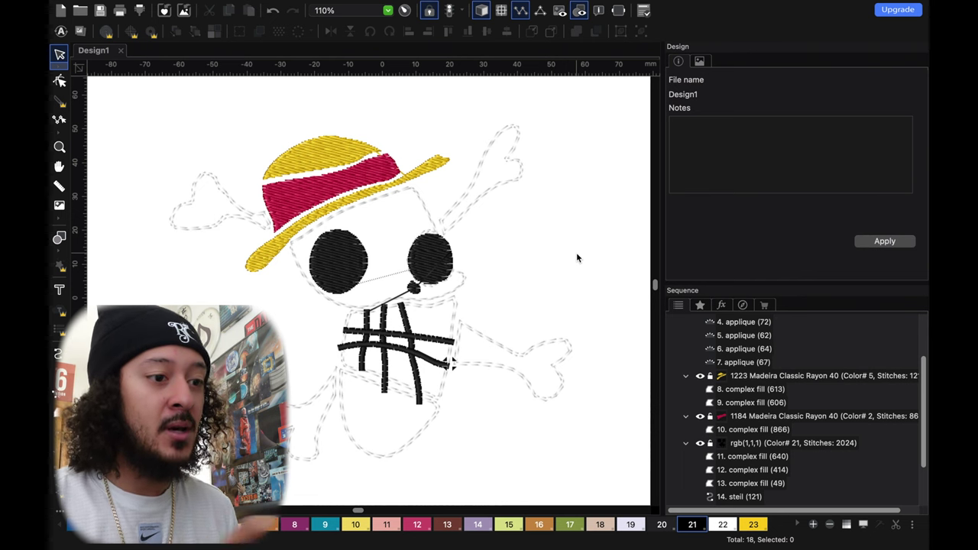
key(i)
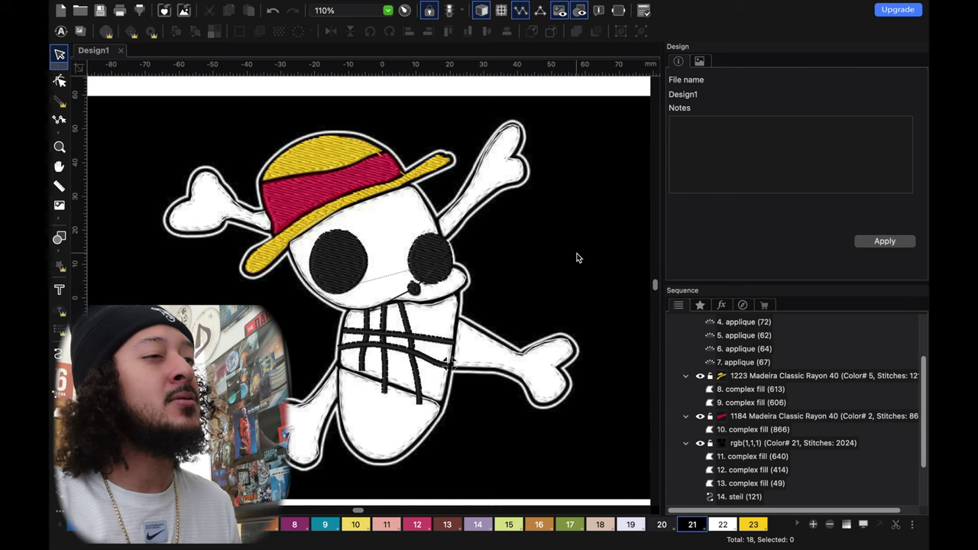
key(i)
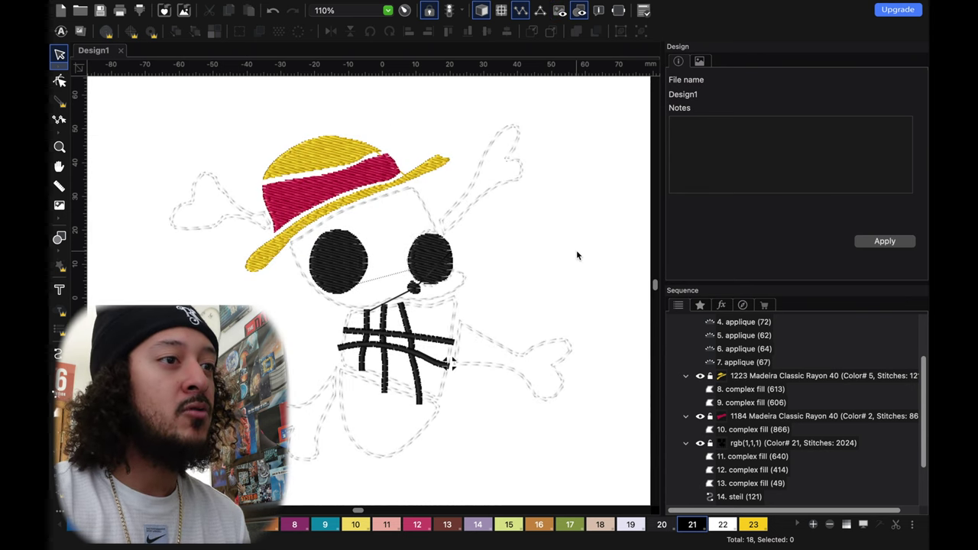
key(i)
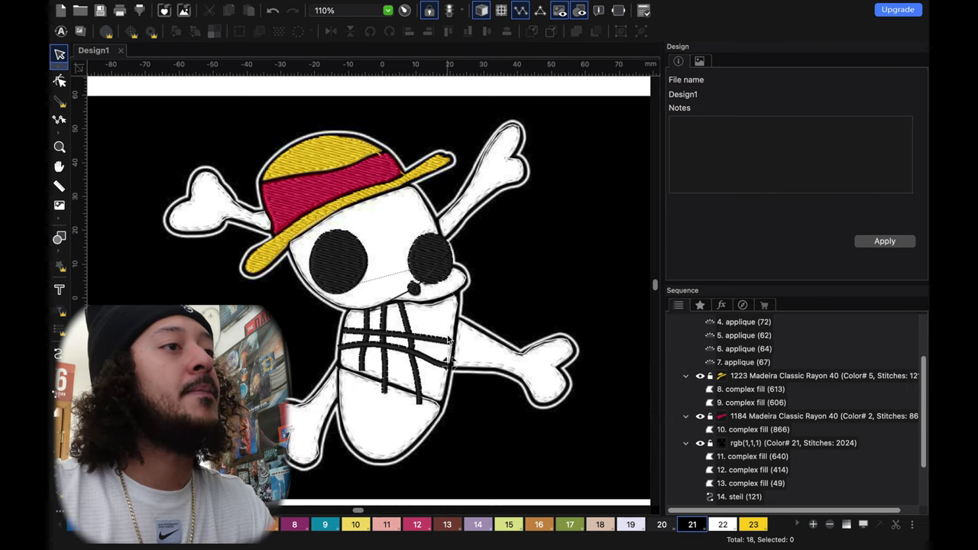
Select all seven white appliques in the sequence and duplicate them.
mouse_move(722, 422)
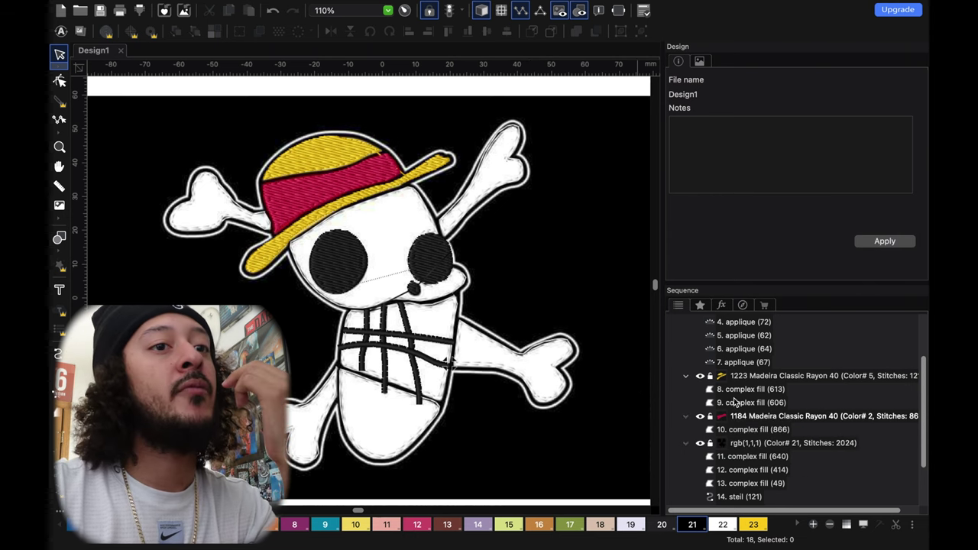
scroll(736, 393, up, 3)
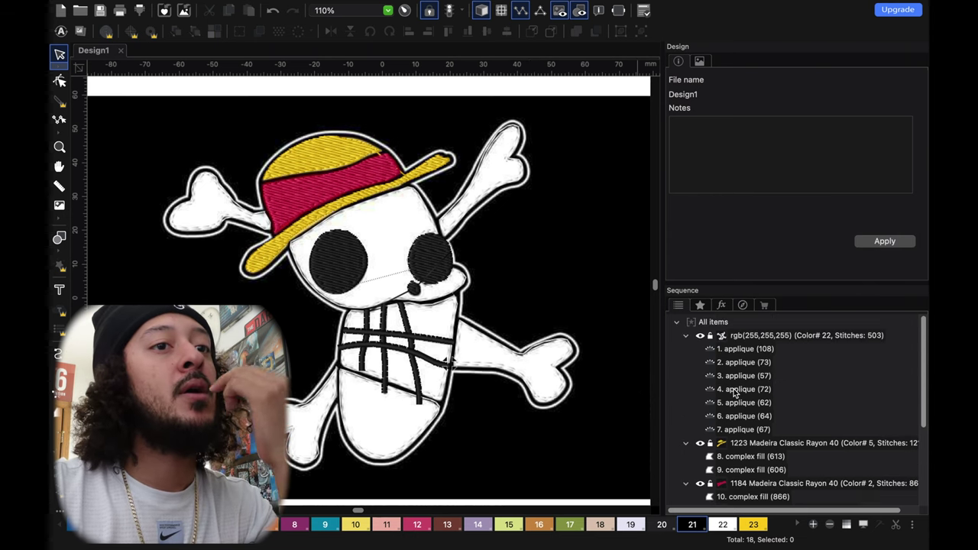
click(732, 349)
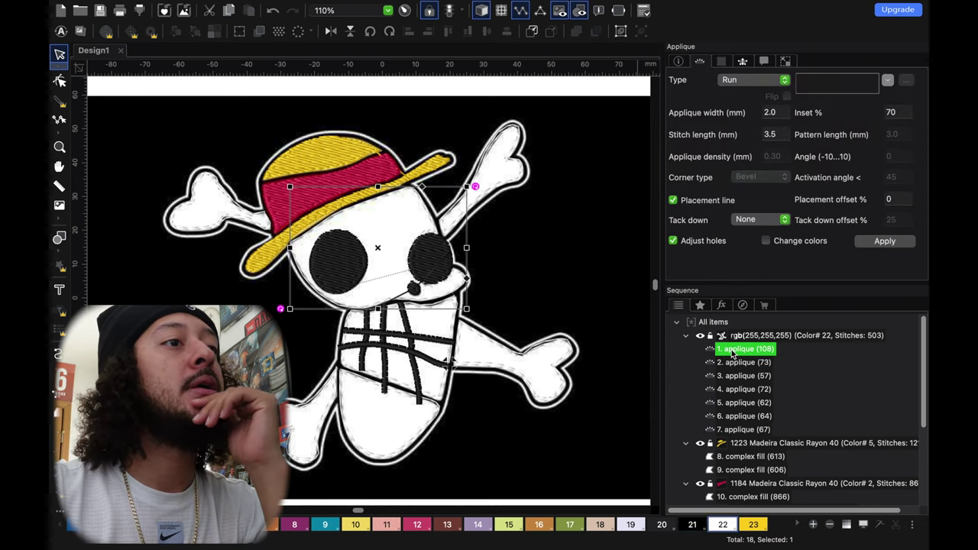
key(shift+Down)
key(shift+Down)
key(shift+Down)
key(shift+Down)
key(shift+Down)
key(shift+Down)
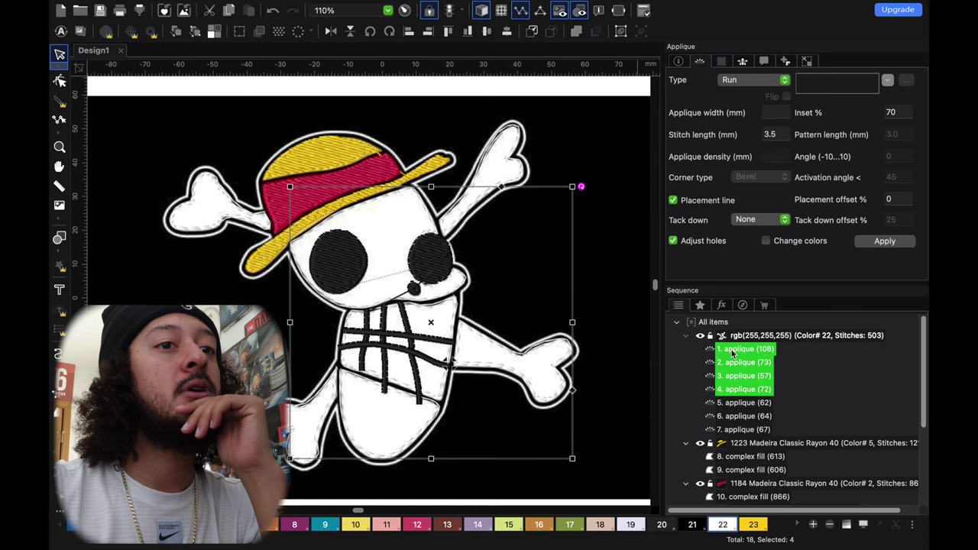
key(super+d)
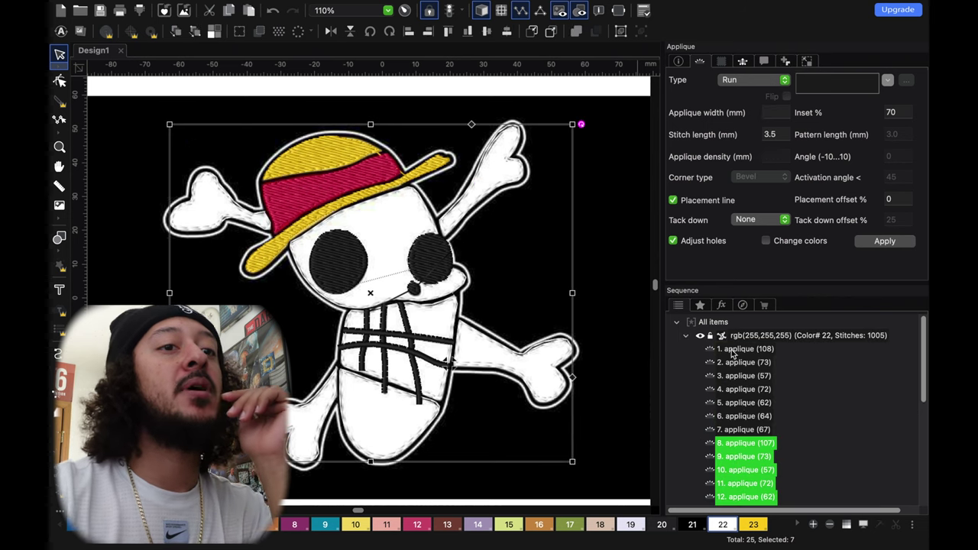
Convert the seven duplicated appliques to Steil stitches.
scroll(748, 431, down, 3)
right_click(743, 397)
scroll(772, 470, down, 3)
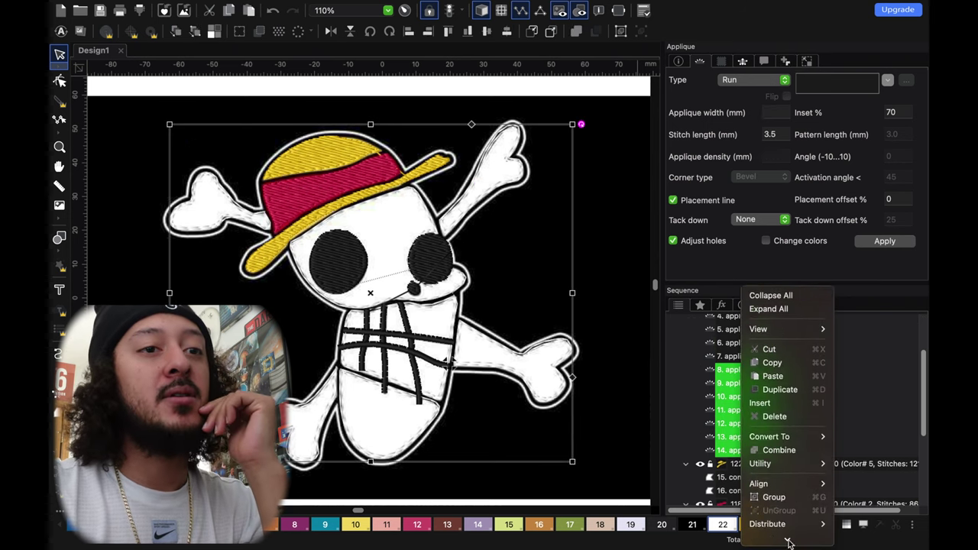
mouse_move(795, 422)
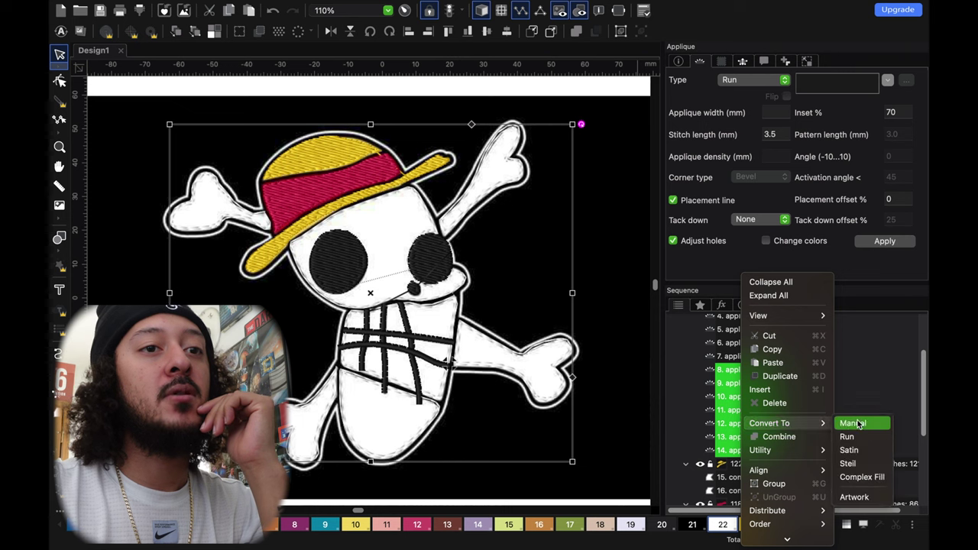
click(854, 464)
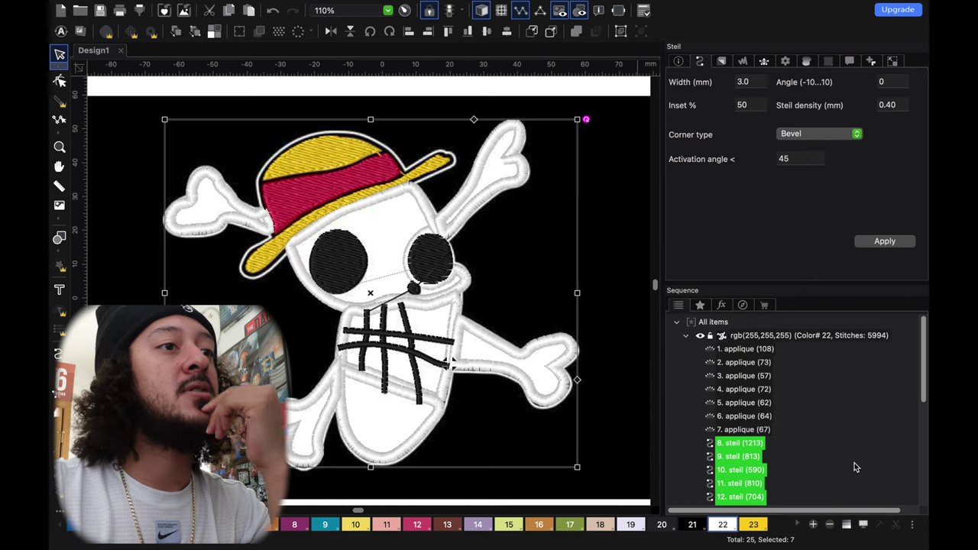
Set the duplicated Steil outlines' width to 1.0 mm and recolor them black with color 21.
double_click(760, 82)
key(BackSpace)
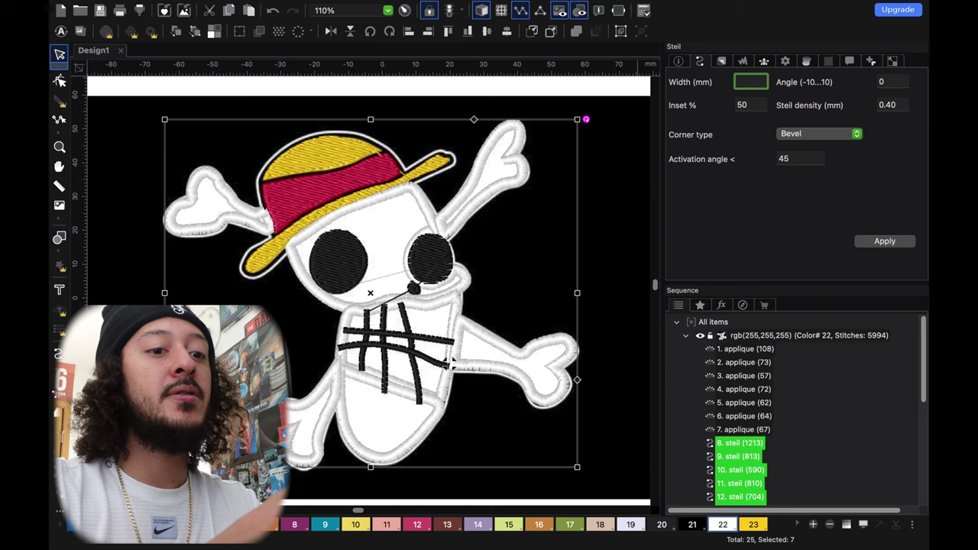
text(1.0)
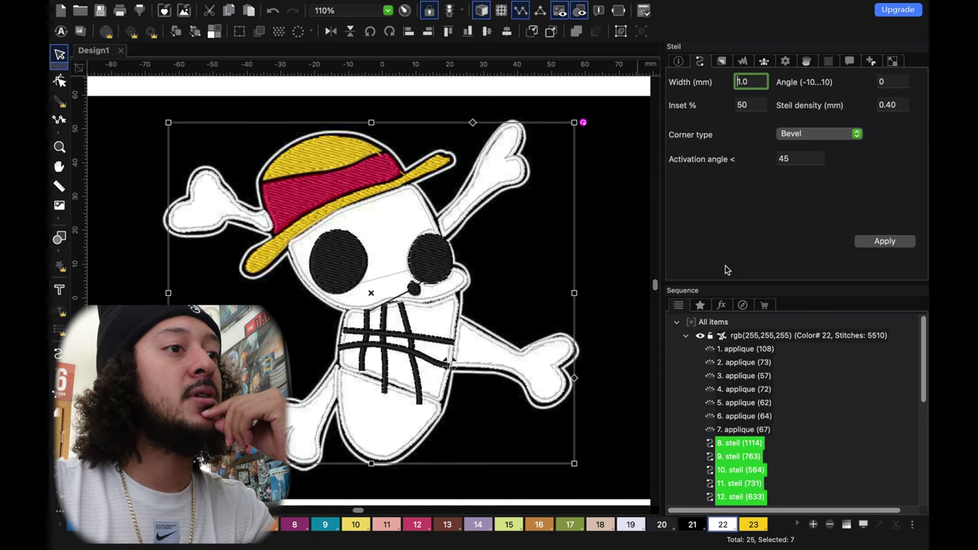
click(692, 525)
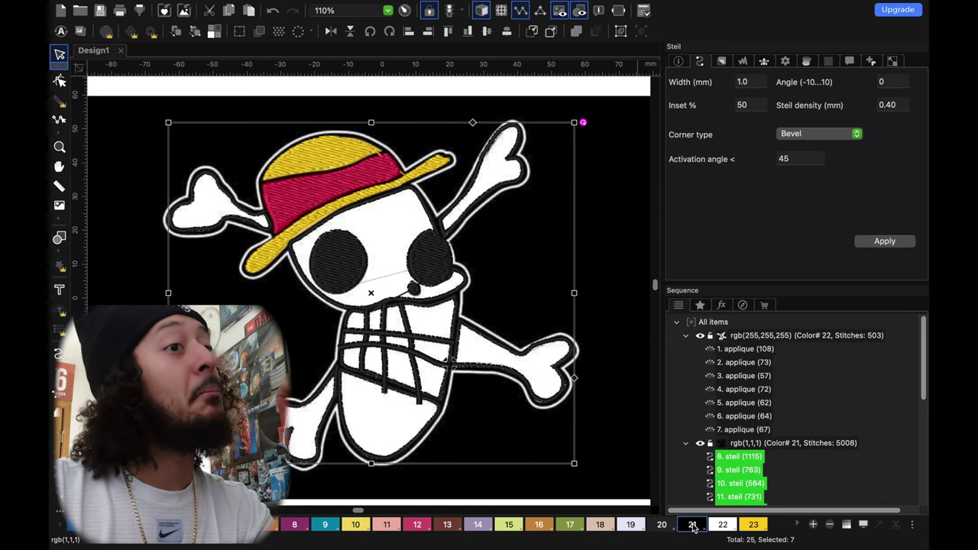
Hide the background image and collapse all the color groups in the sequence.
key(d)
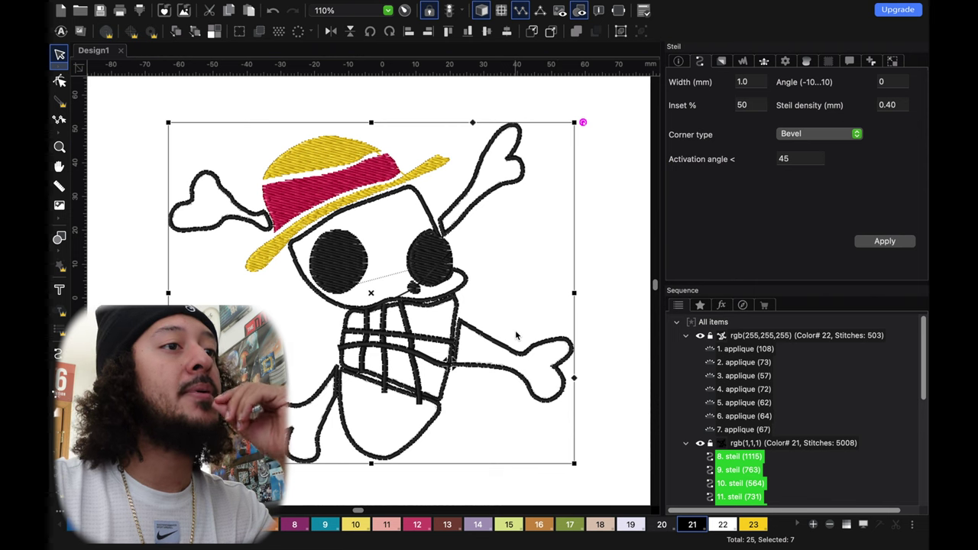
mouse_move(533, 6)
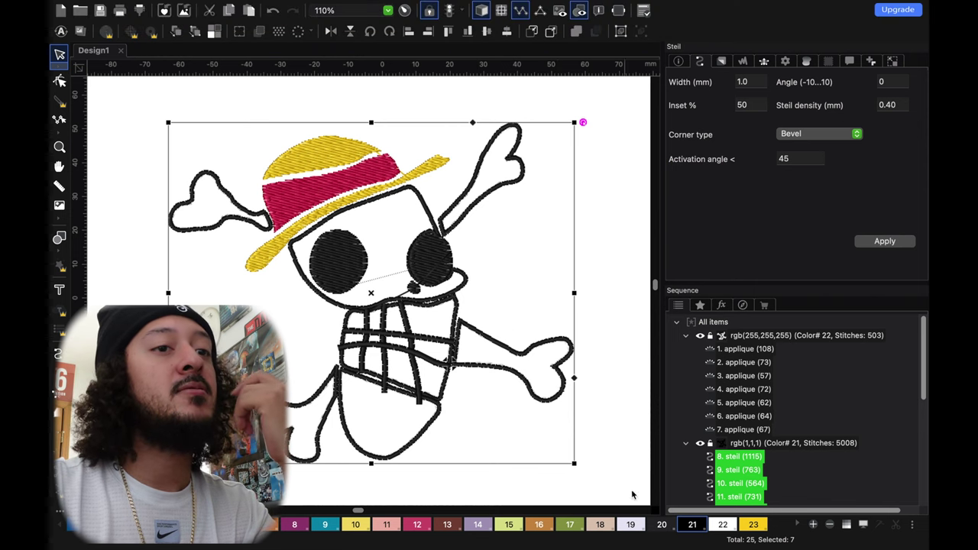
click(687, 444)
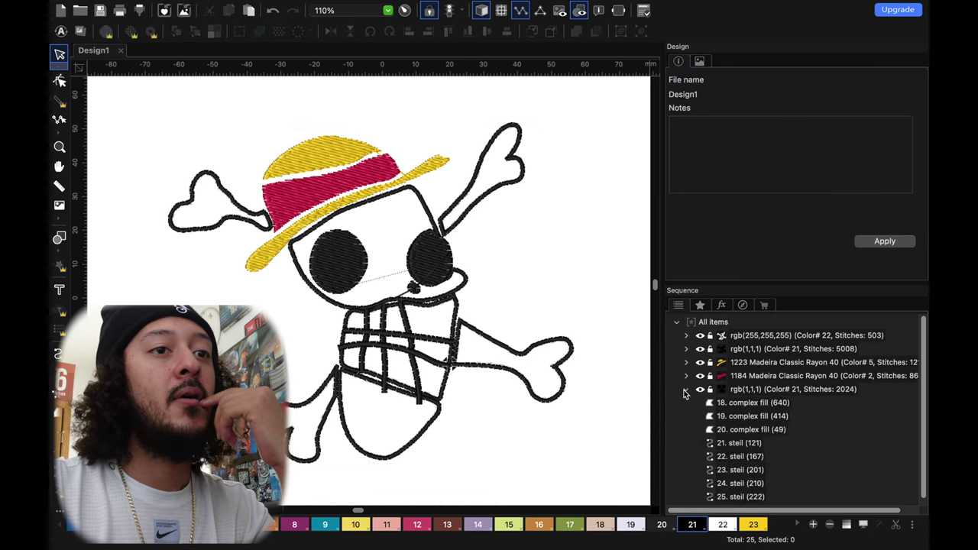
click(686, 390)
Try to scale the whole design to a height of 200 mm with the aspect ratio maintained.
click(713, 322)
click(846, 61)
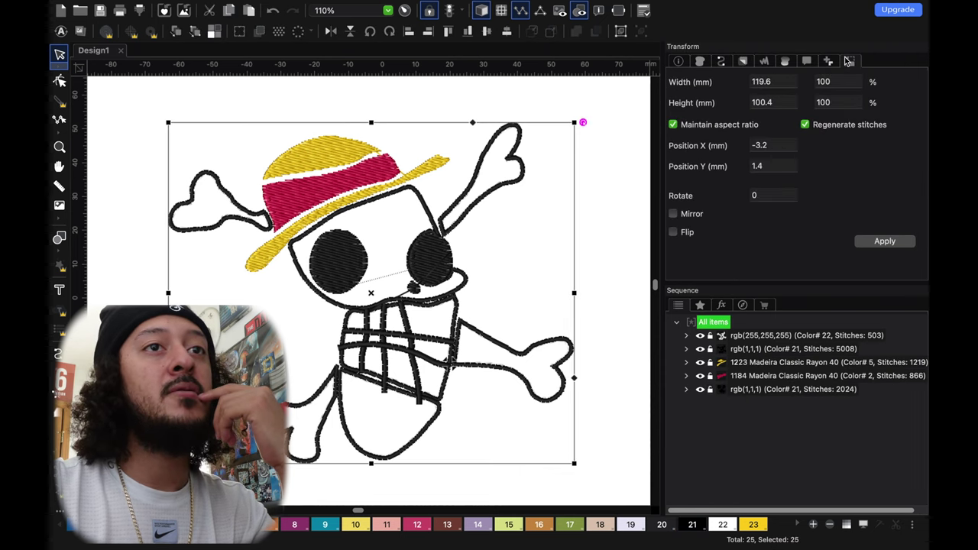
click(782, 102)
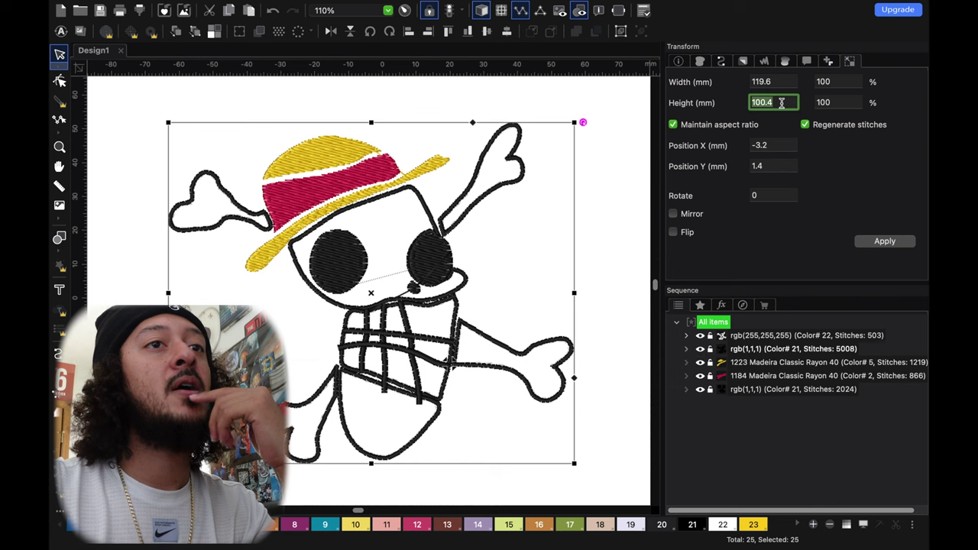
text(200)
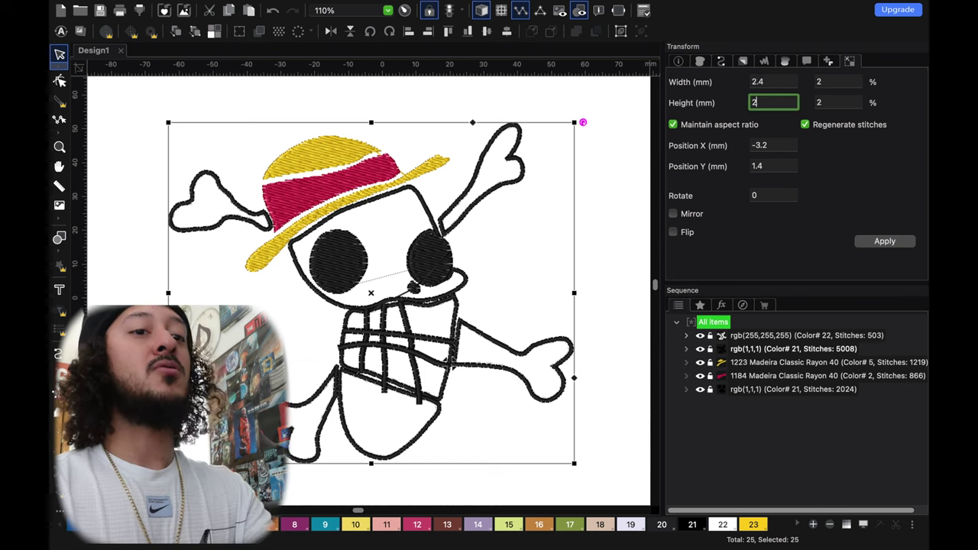
key(Return)
scroll(394, 302, down, 5)
scroll(395, 301, down, 2)
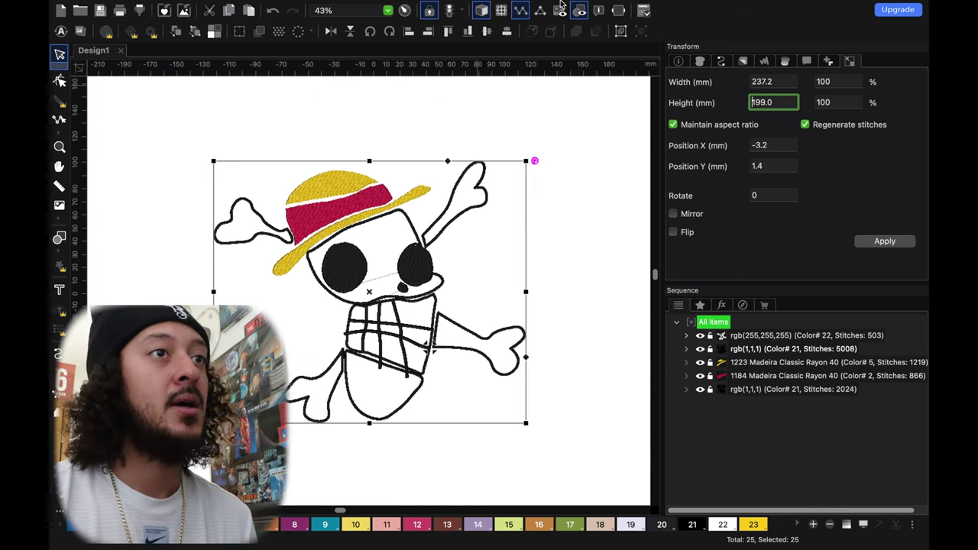
mouse_move(565, 6)
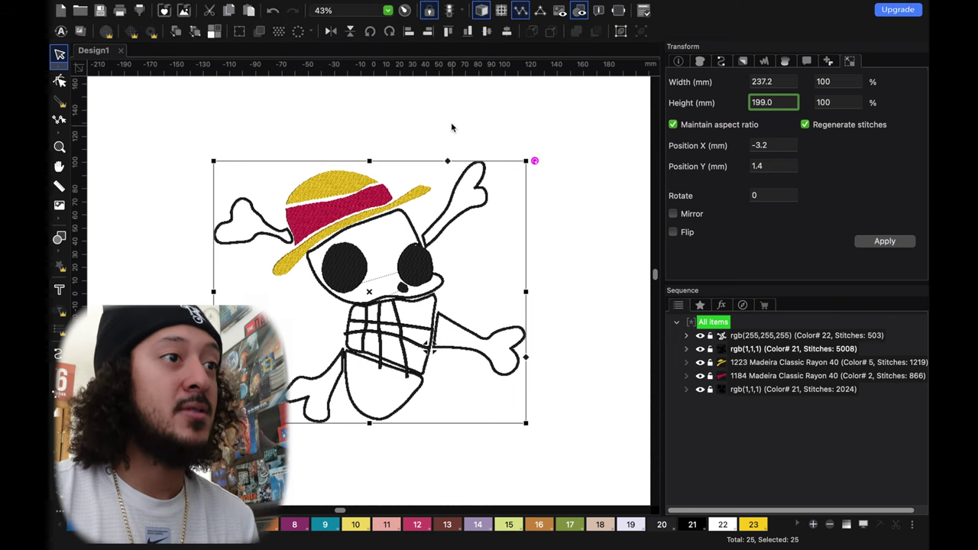
click(451, 124)
scroll(416, 282, up, 2)
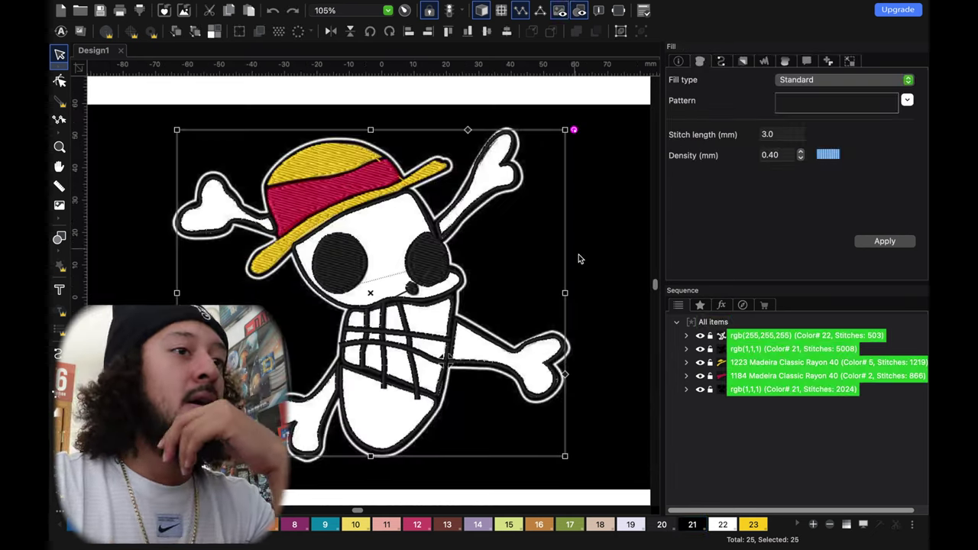
click(591, 275)
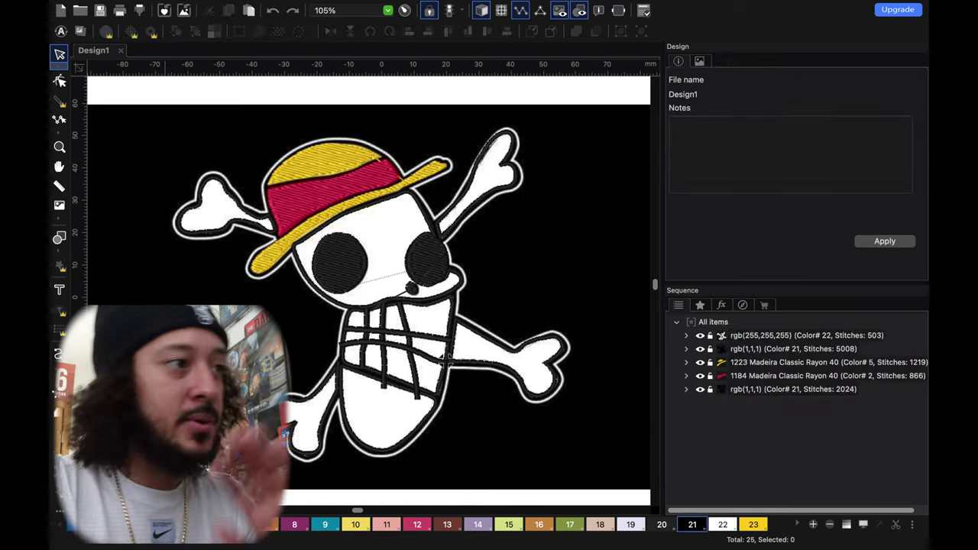
Start a run-stitch outline with 3.0 mm stitch length, tracing the white border from the jaw's left side around the lower-left bone.
click(57, 354)
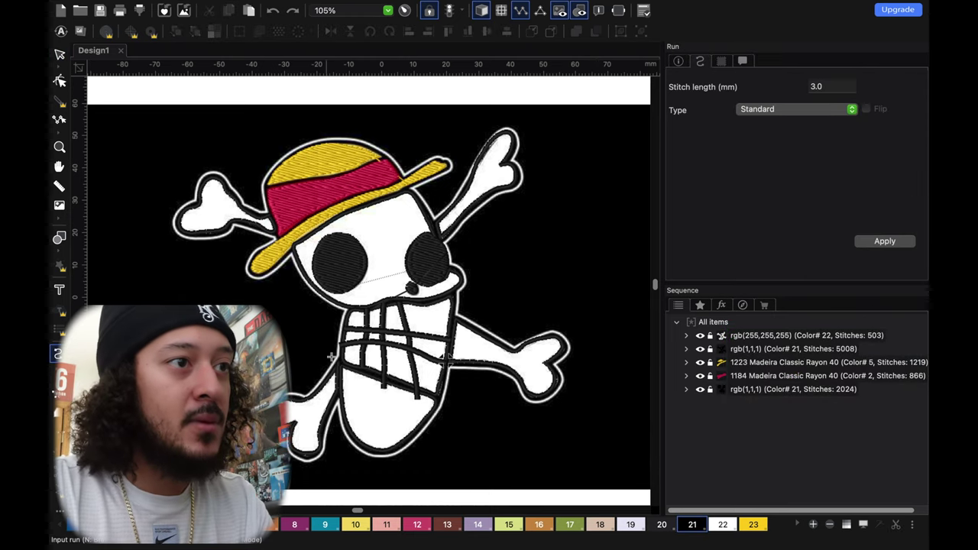
scroll(343, 315, down, 1)
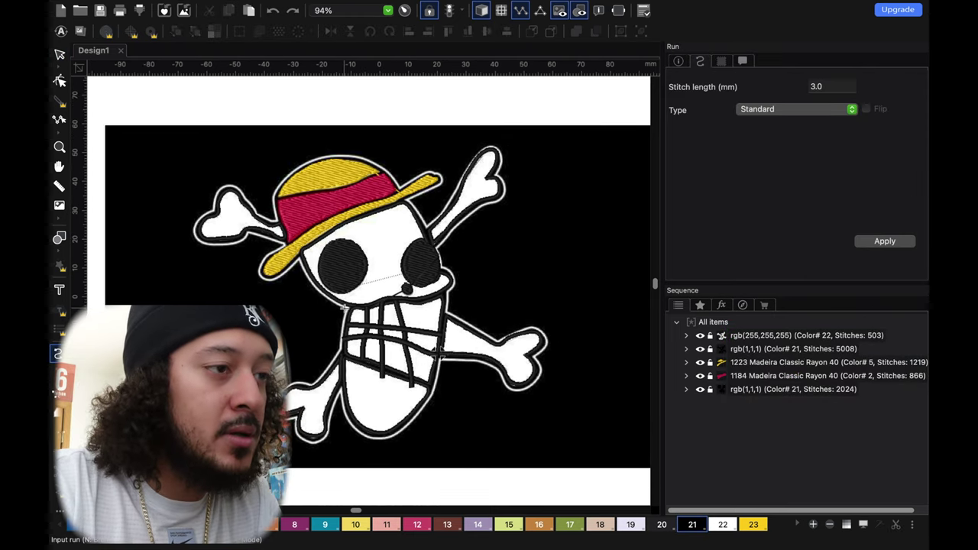
click(344, 309)
click(341, 331)
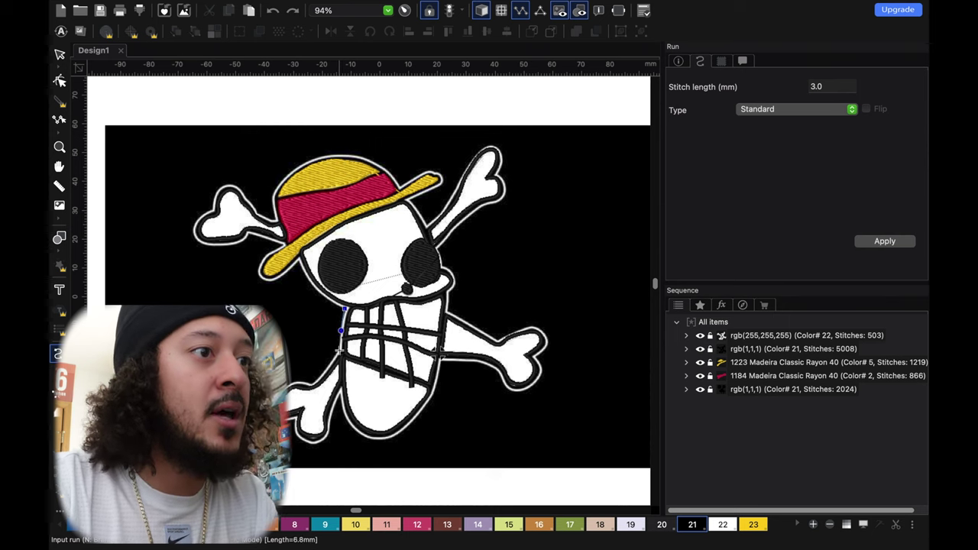
click(340, 350)
click(326, 370)
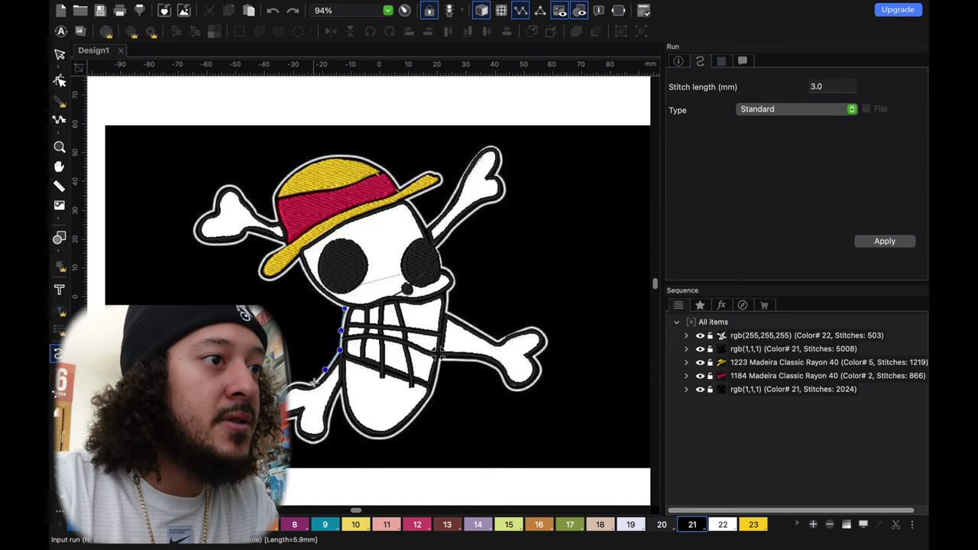
click(301, 384)
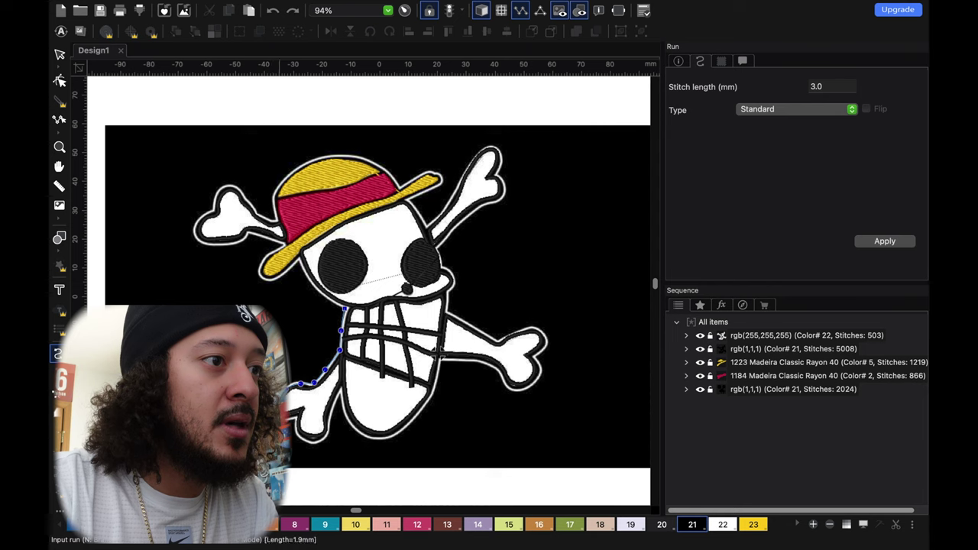
click(296, 418)
click(321, 440)
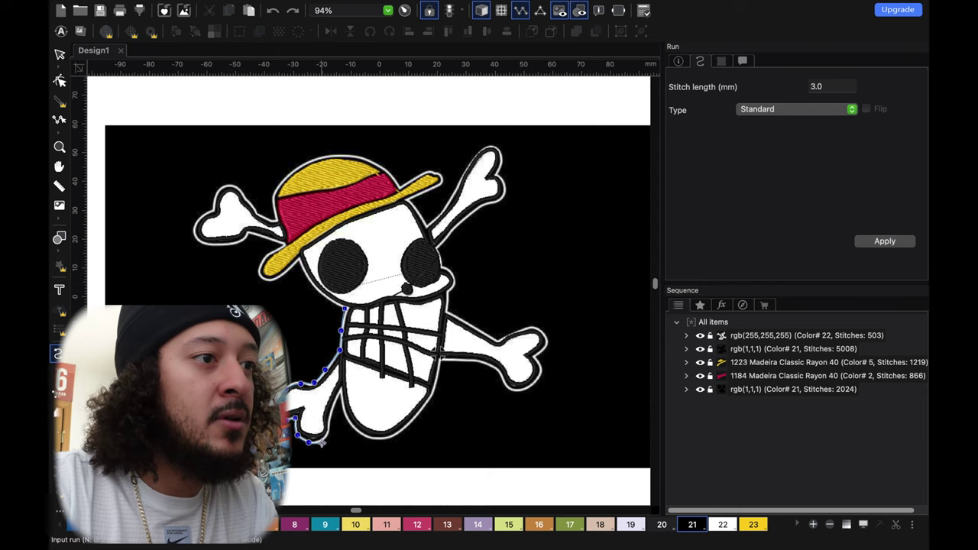
click(330, 434)
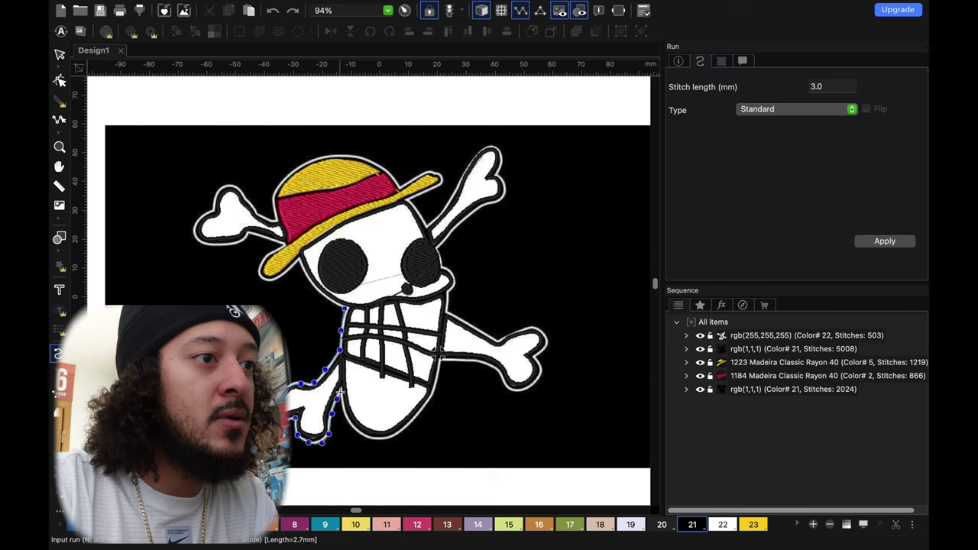
Continue the run outline under the chin, around the lower-right bone and past the nose, and around the upper-right bone.
click(339, 395)
click(346, 417)
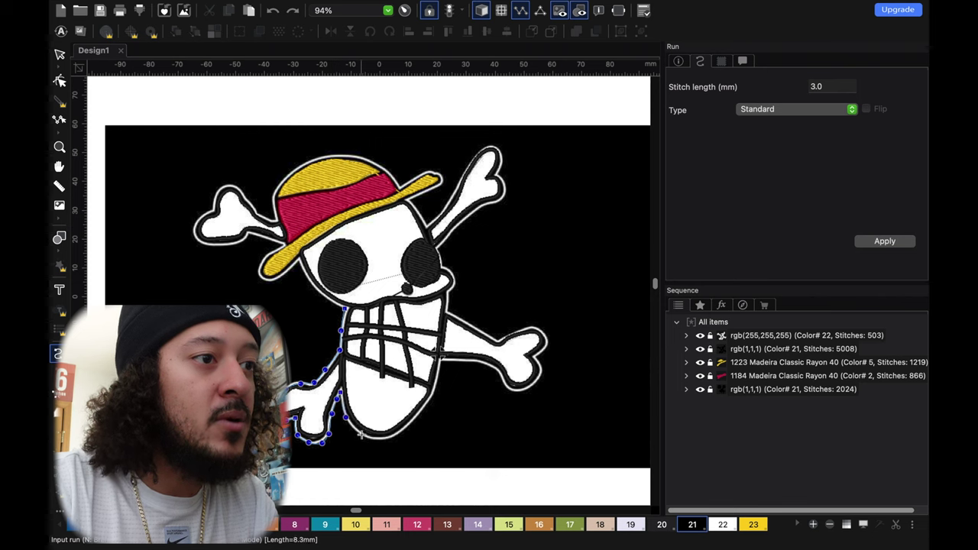
click(363, 435)
click(385, 439)
click(501, 164)
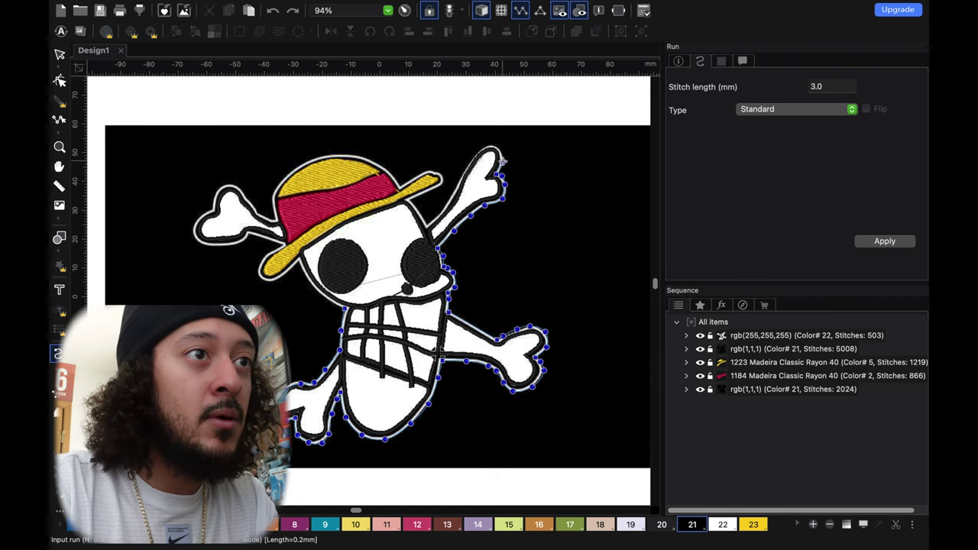
click(491, 147)
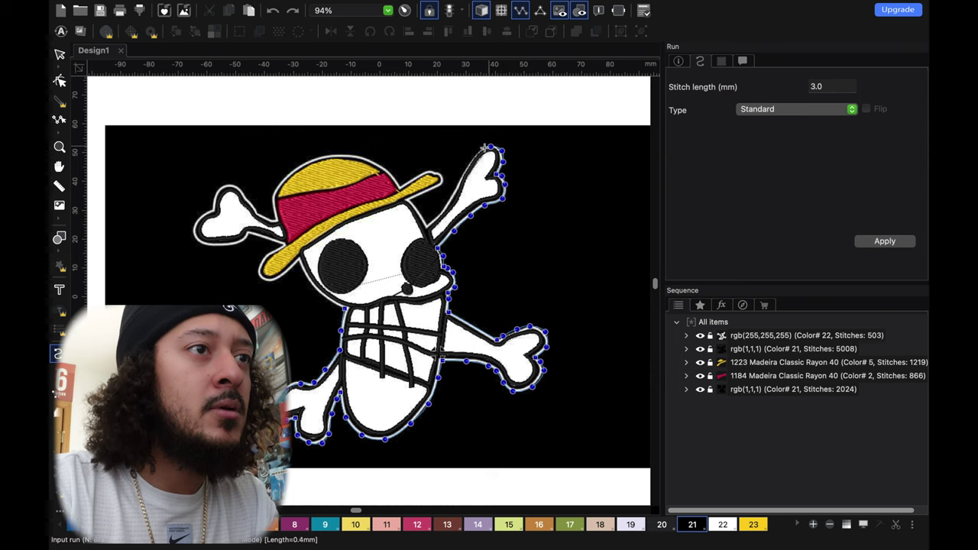
click(477, 153)
click(461, 177)
click(449, 203)
click(427, 226)
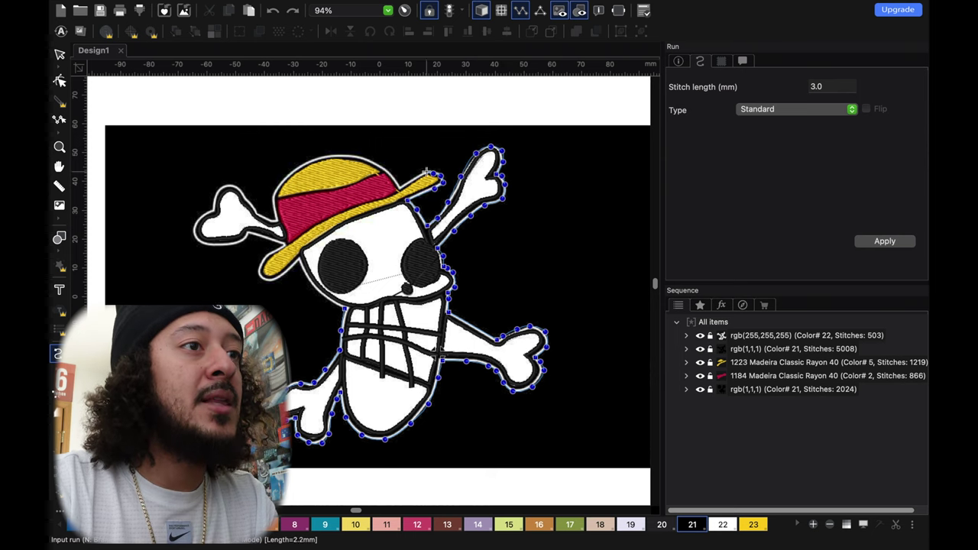
Trace the outline over the hat and around the upper-left bone back to the jaw, and finish the run object.
click(426, 172)
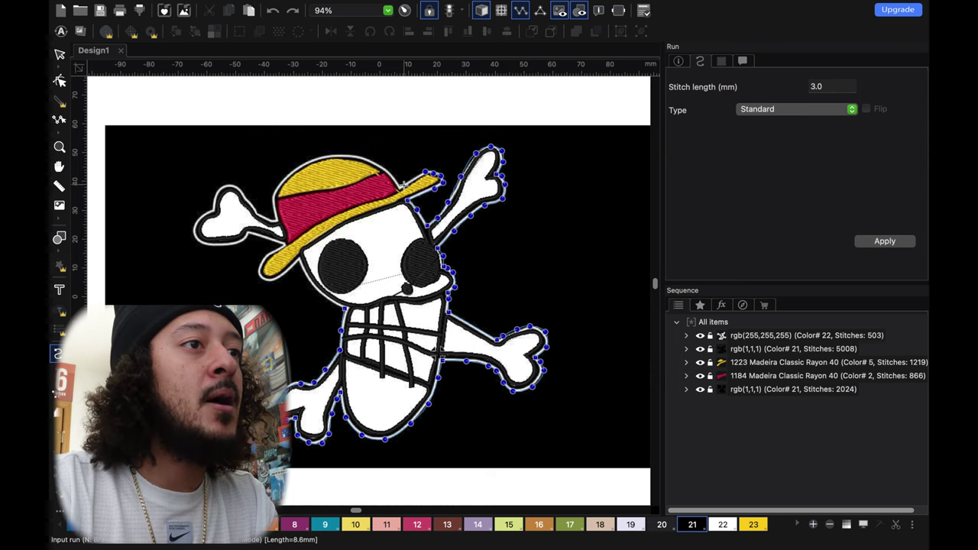
click(374, 162)
click(347, 155)
click(313, 158)
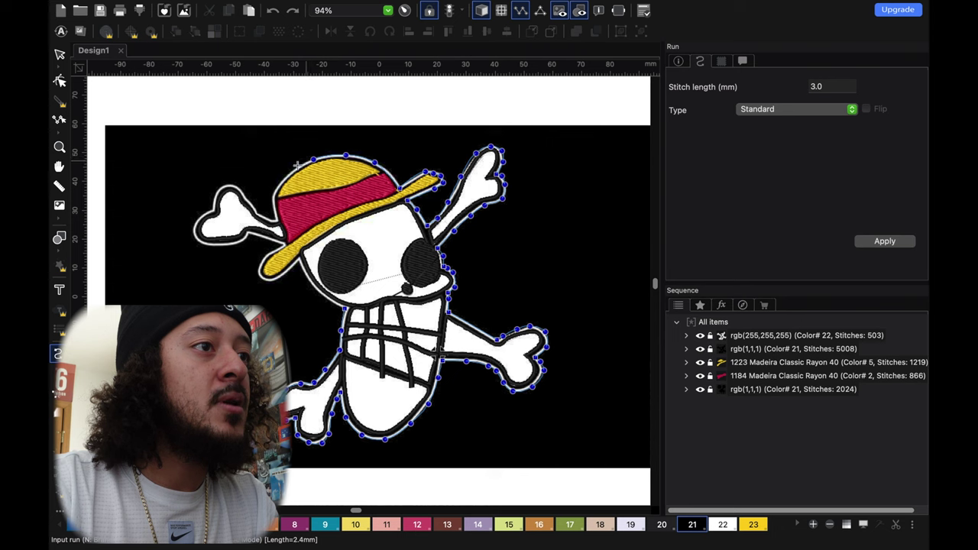
click(289, 171)
click(273, 191)
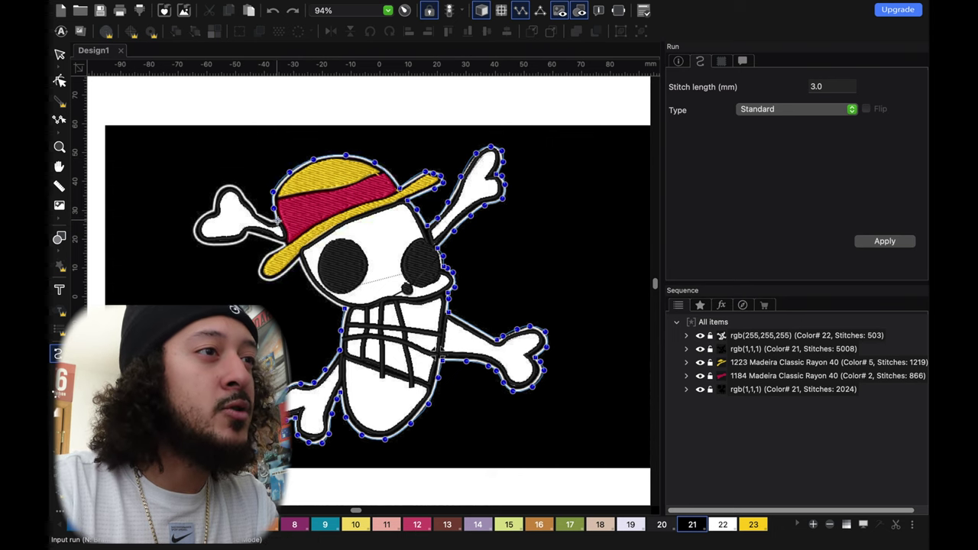
click(269, 220)
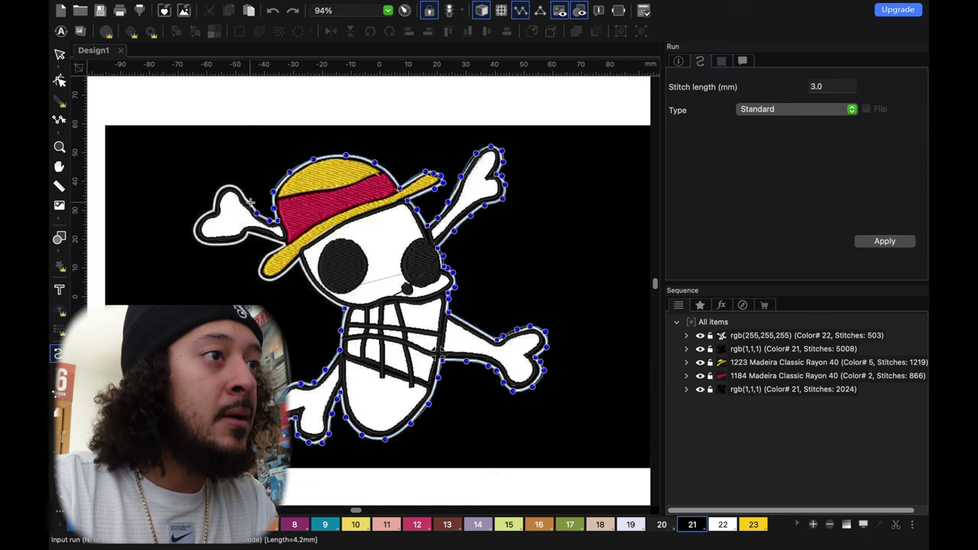
click(228, 186)
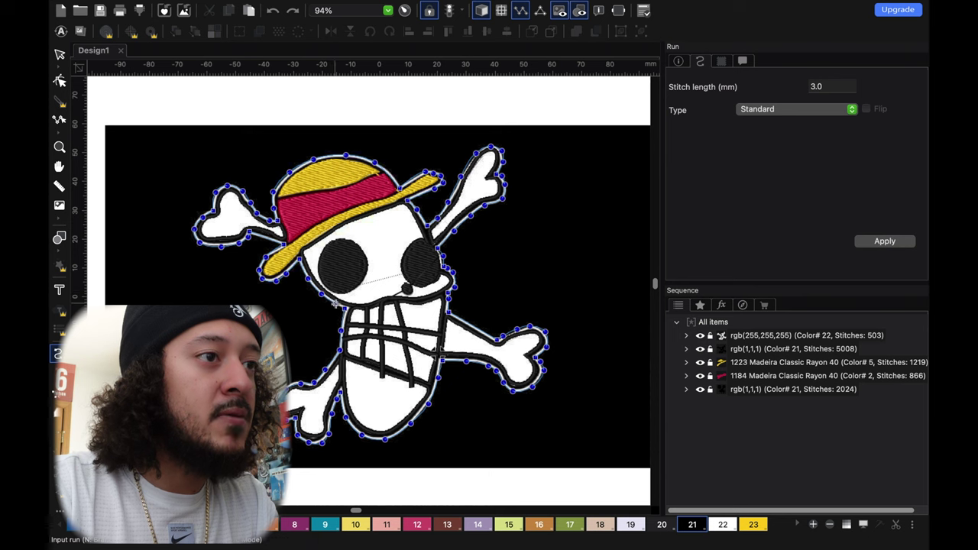
key(Return)
Convert the new outer run outline to Steil stitches and recolor it white with color 22.
click(687, 391)
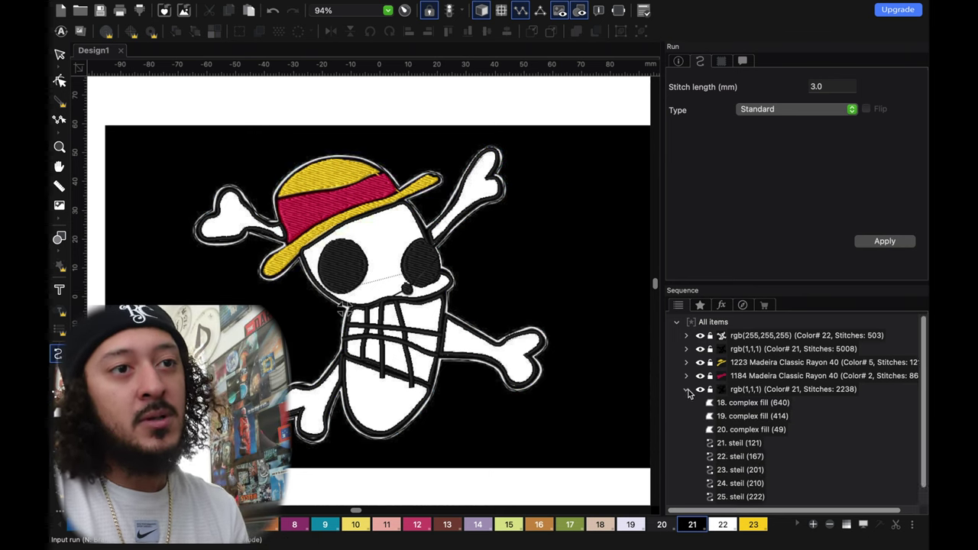
click(738, 492)
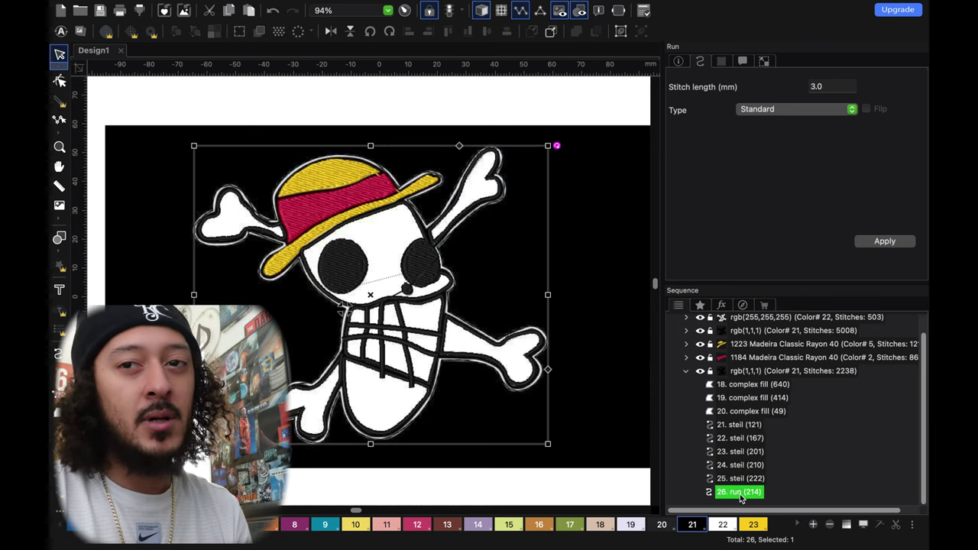
right_click(740, 494)
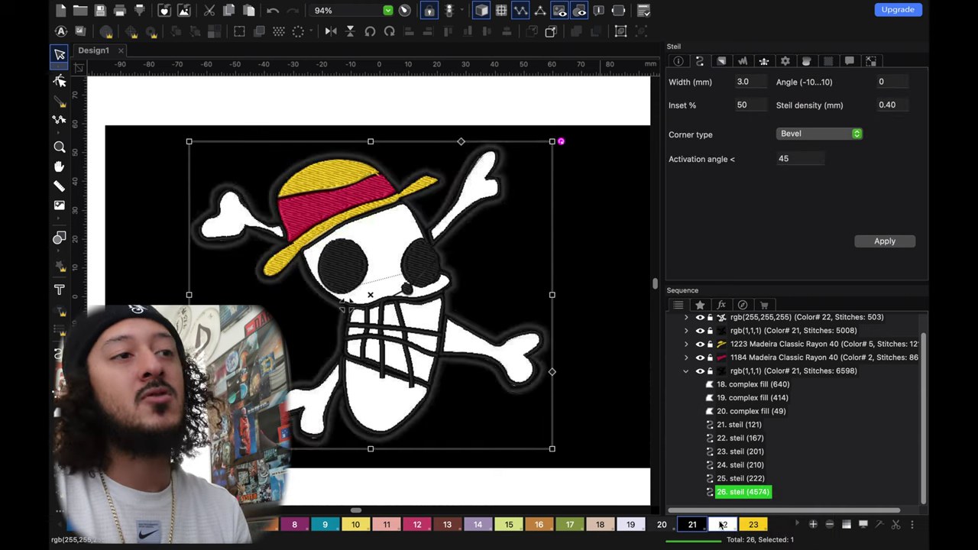
click(721, 525)
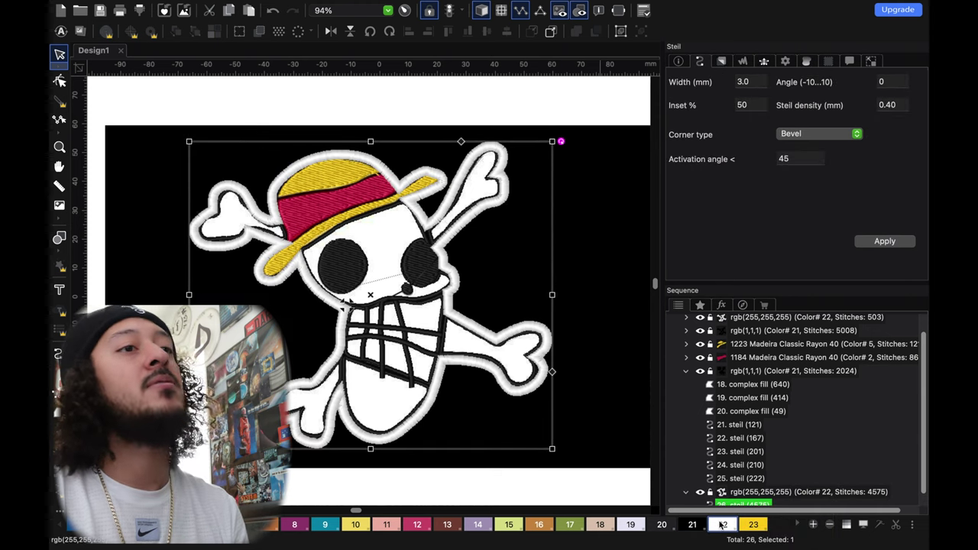
Set the white outer Steil outline's width to 1.0 mm.
click(754, 84)
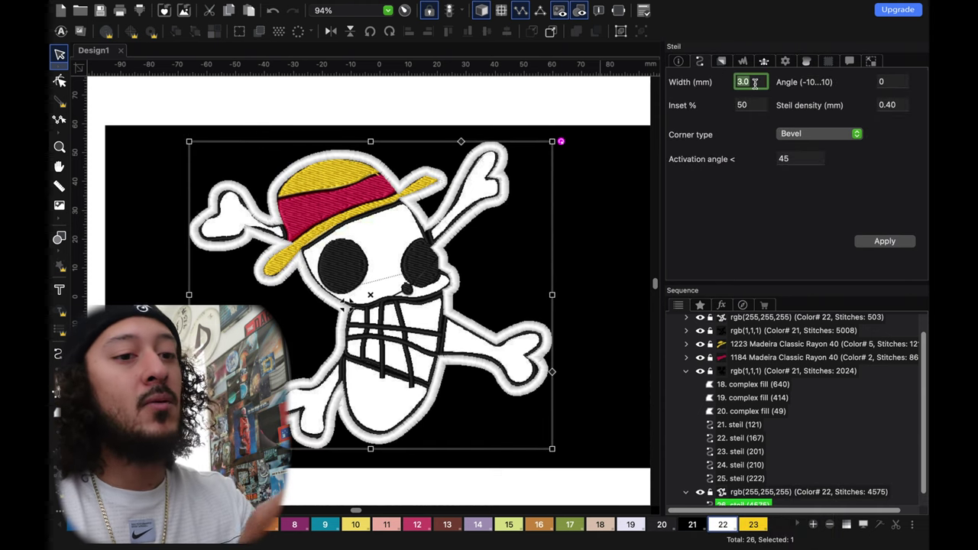
text(1)
key(Return)
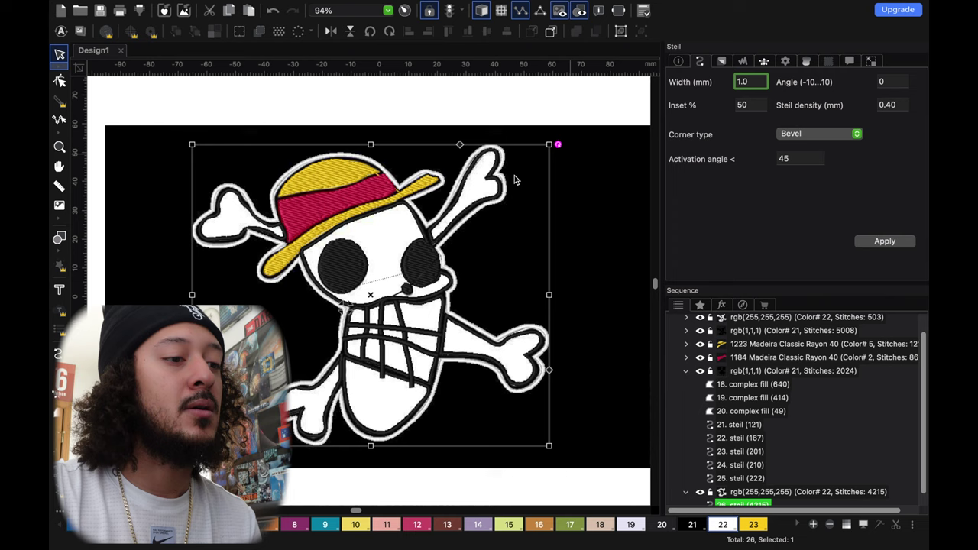
Deselect the outline and compare the design with and without the background image, leaving the image hidden.
click(559, 10)
key(Escape)
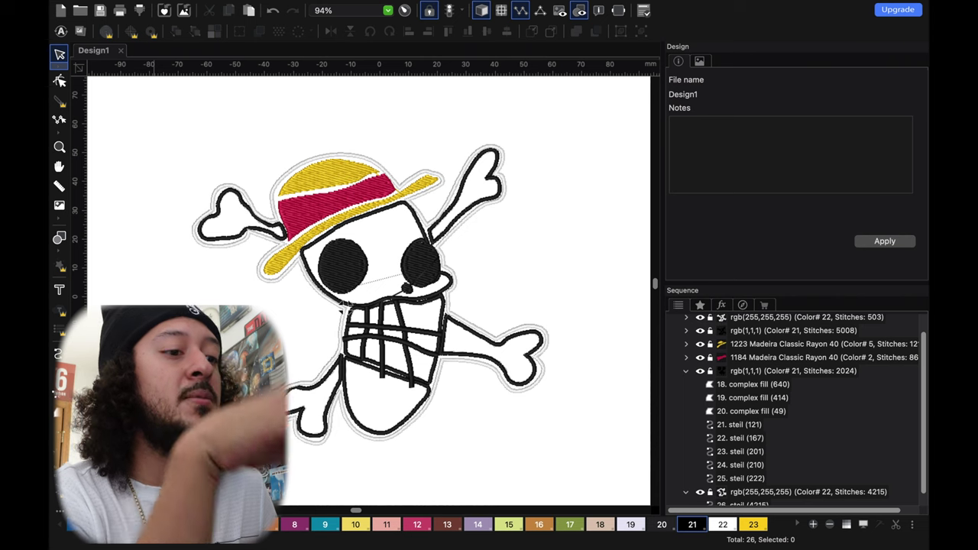
click(560, 10)
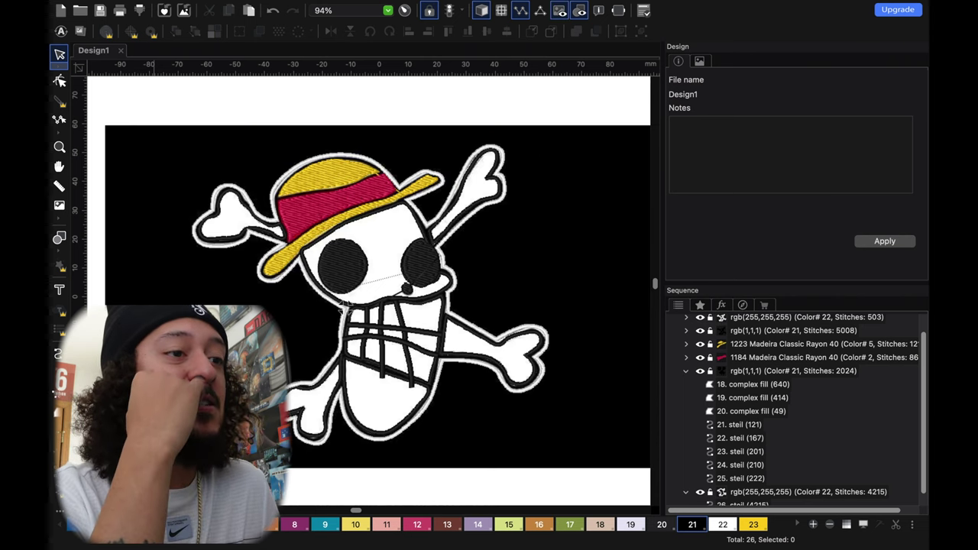
key(b)
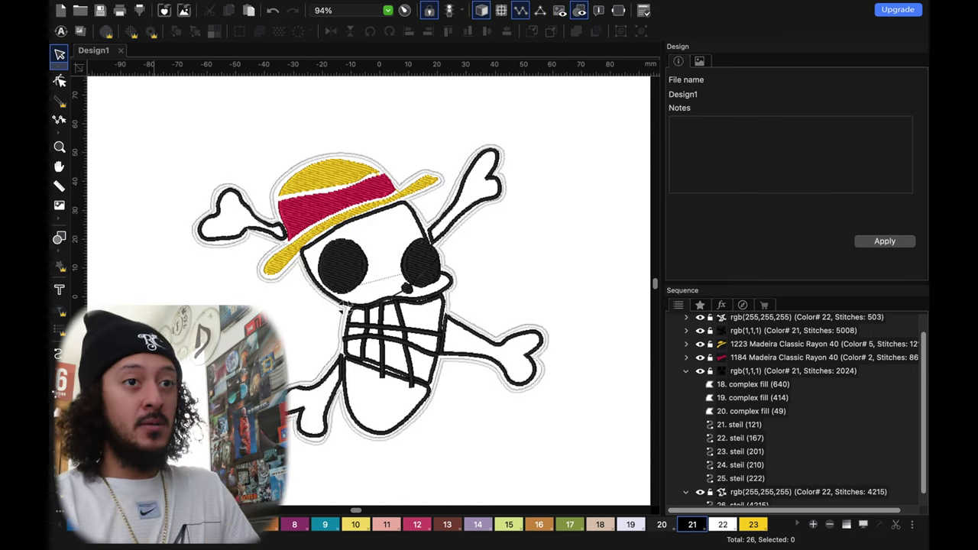
Set the end command of all items to trim and collapse the expanded color groups in the sequence.
click(685, 370)
click(706, 320)
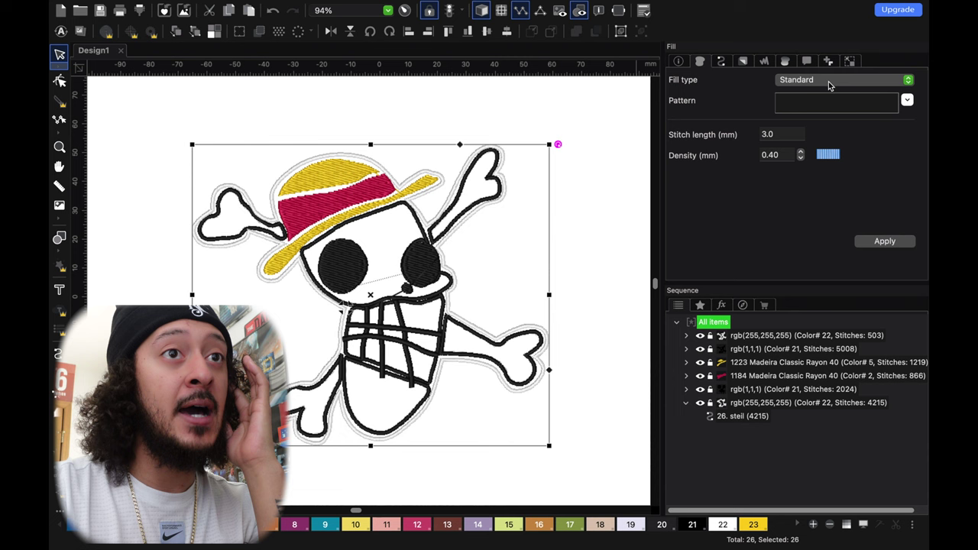
click(807, 61)
click(825, 120)
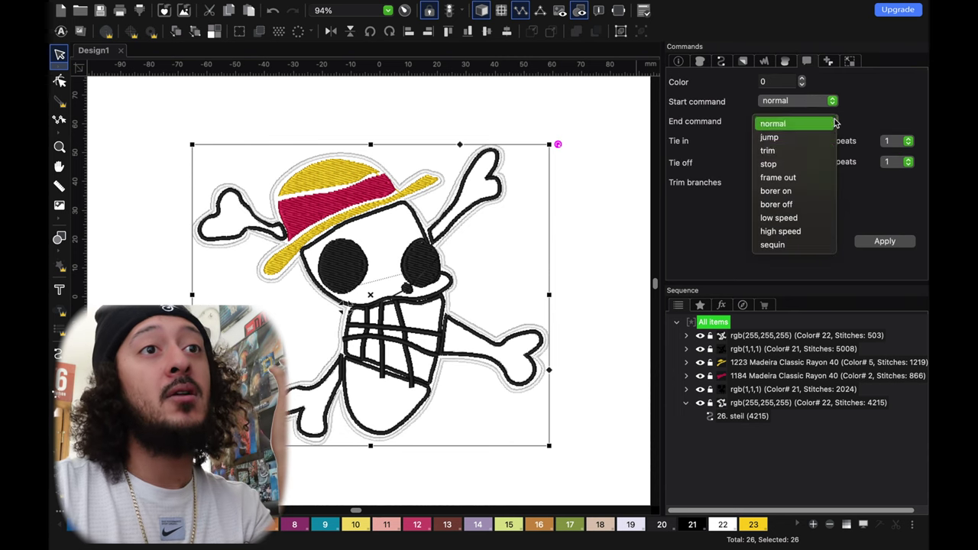
click(802, 151)
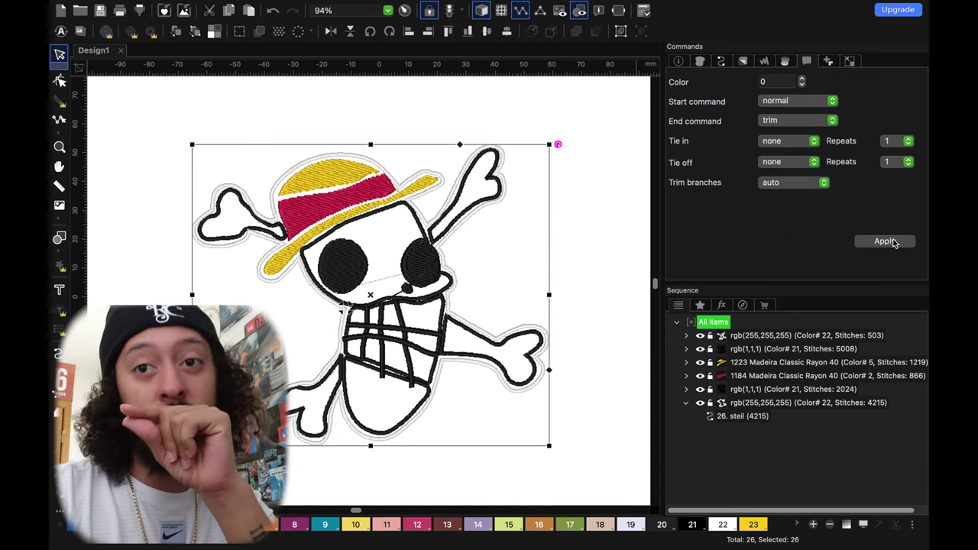
click(884, 241)
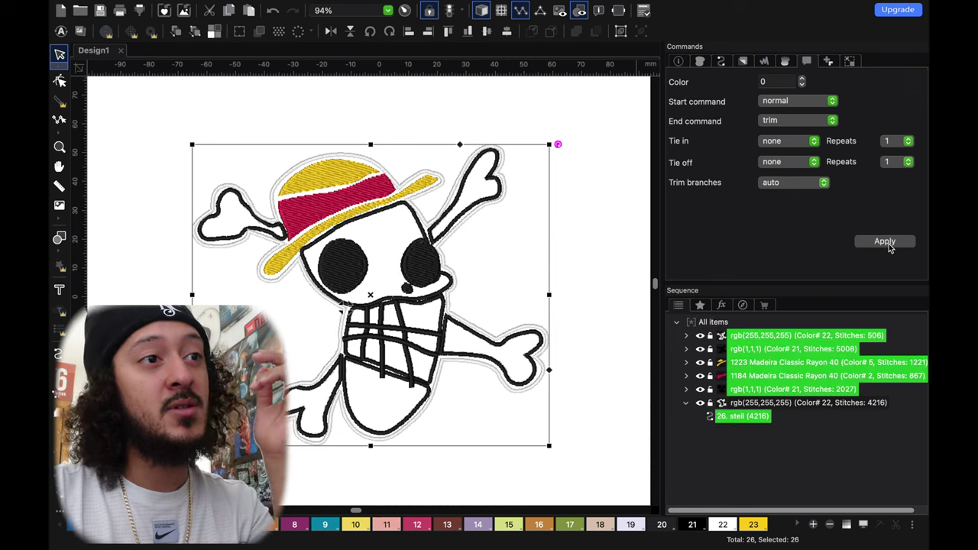
click(730, 447)
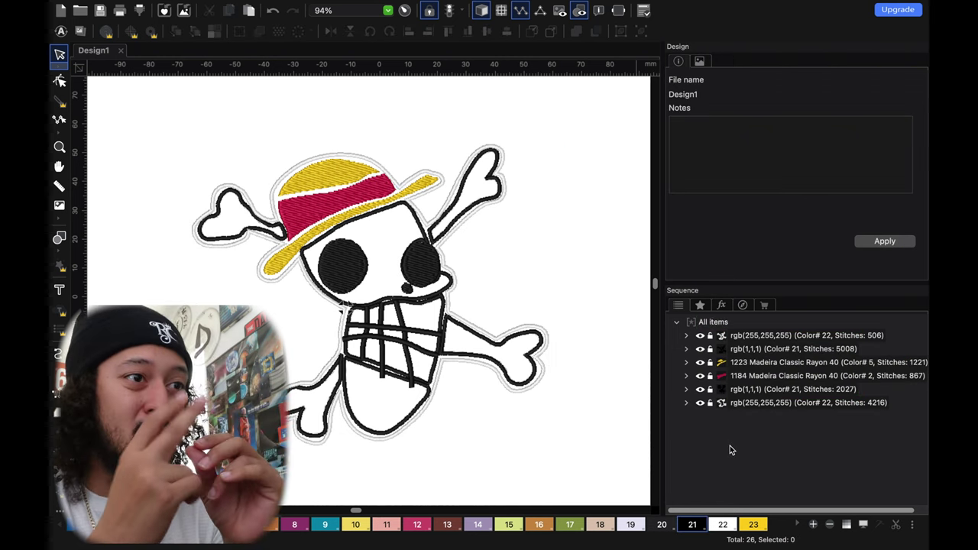
Scale all items to a height of 200 mm with the aspect ratio maintained and stitches regenerated.
scroll(501, 449, down, 1)
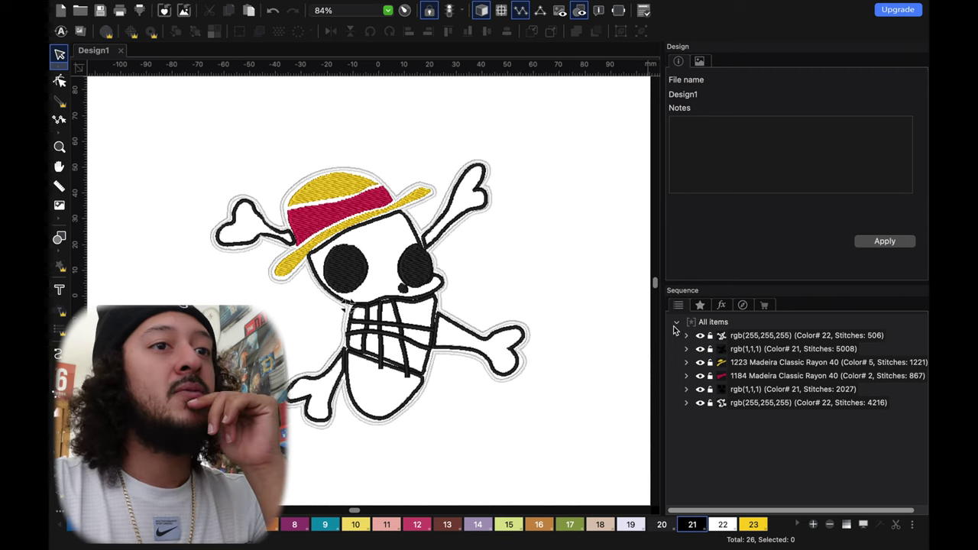
click(713, 322)
click(850, 61)
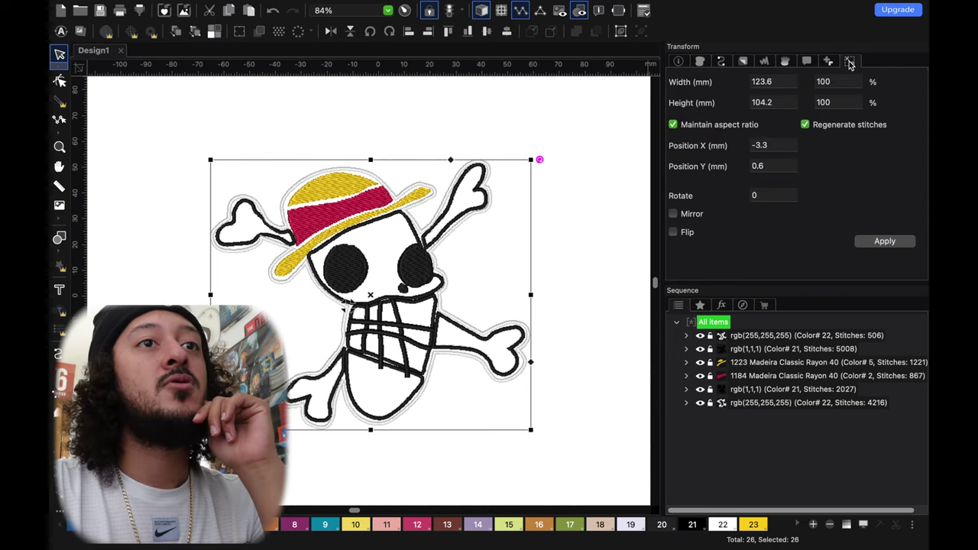
click(790, 105)
text(20)
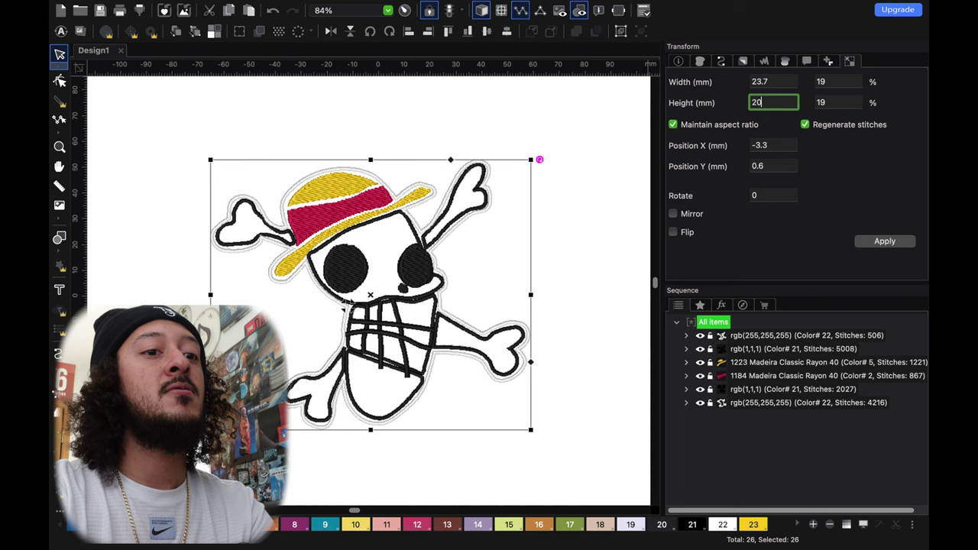
text(0)
key(Return)
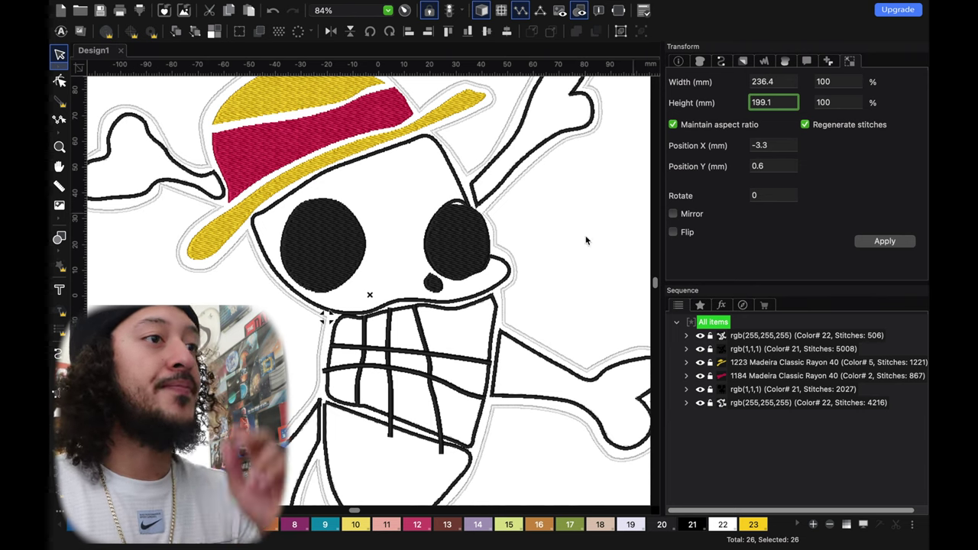
click(309, 339)
scroll(308, 339, down, 3)
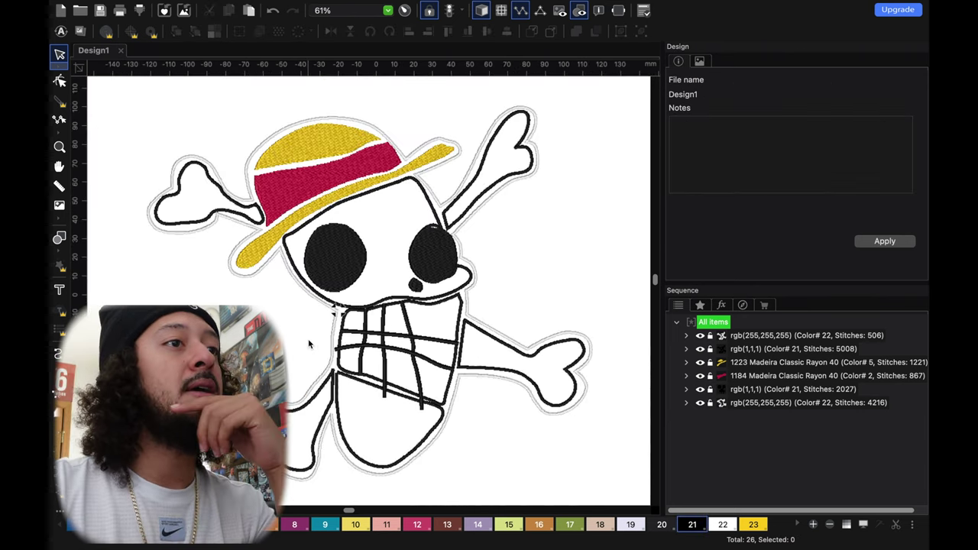
Reshape the upper edge of the black Steil mouth outline by moving a node down at the first tooth line.
scroll(308, 339, down, 2)
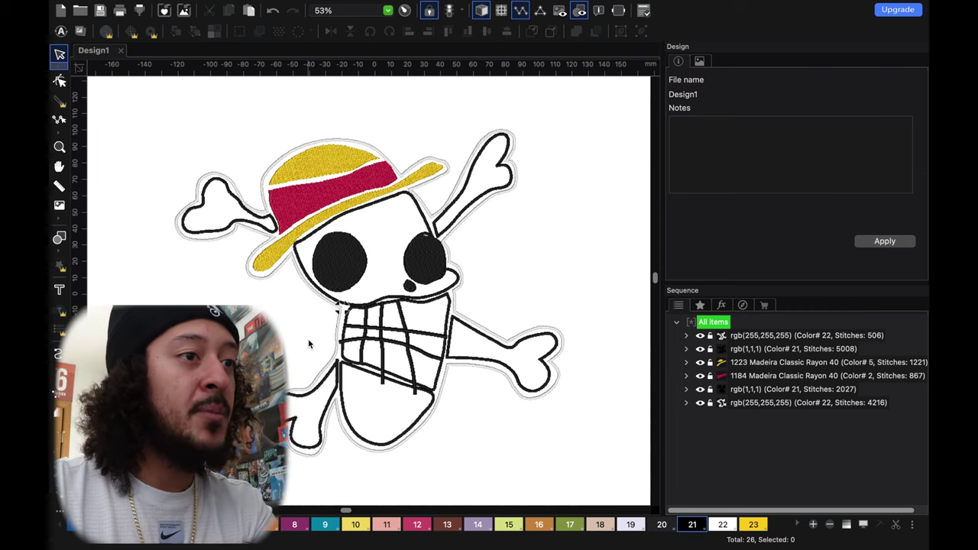
scroll(396, 287, up, 4)
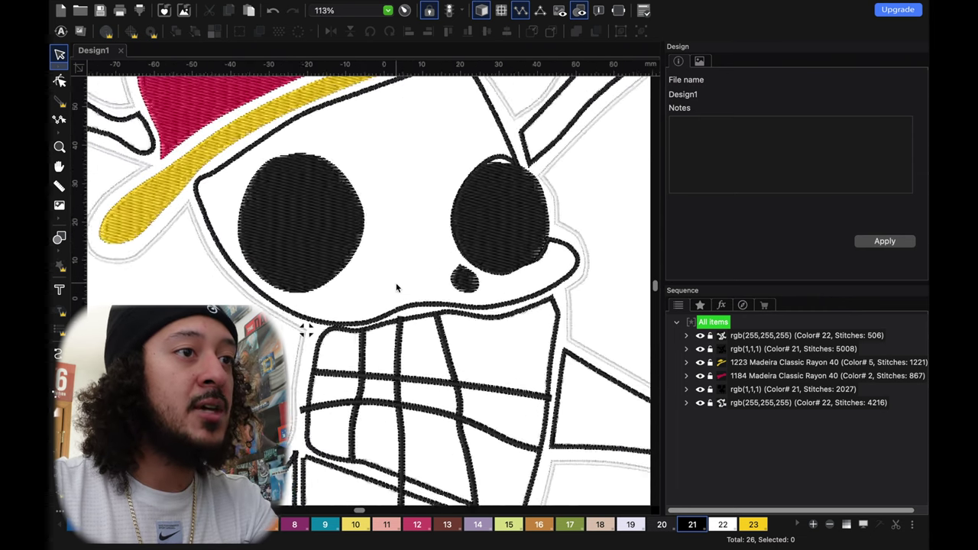
scroll(397, 287, up, 3)
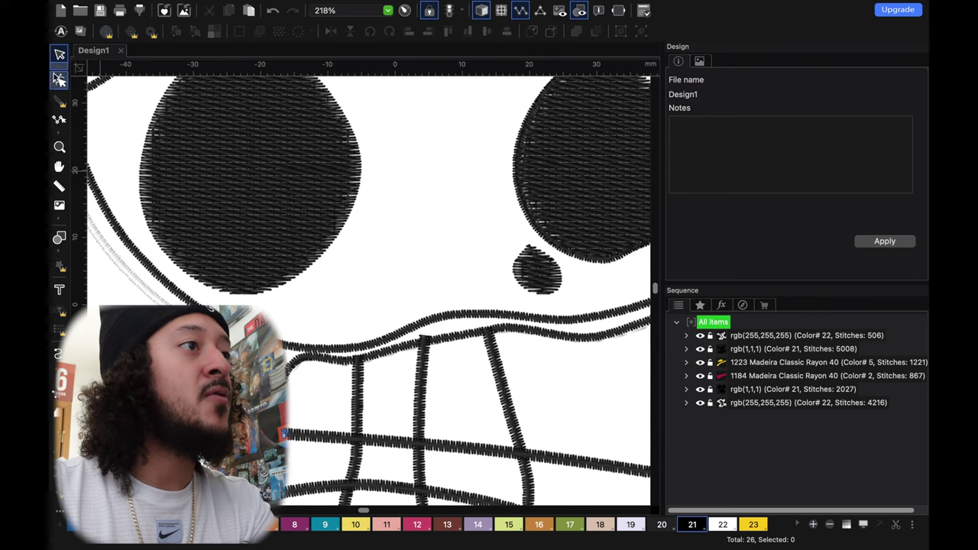
click(59, 79)
click(302, 359)
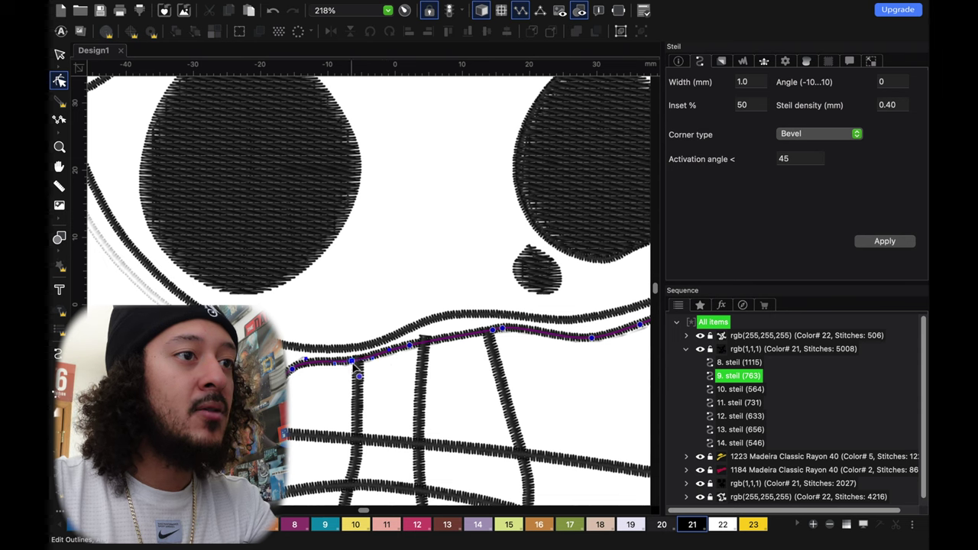
drag(354, 365, 354, 366)
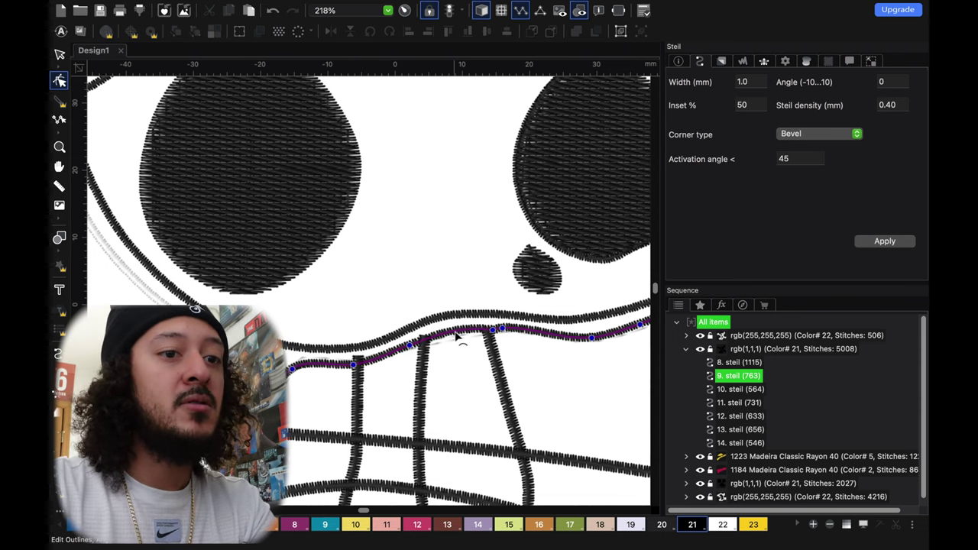
scroll(456, 337, right, 5)
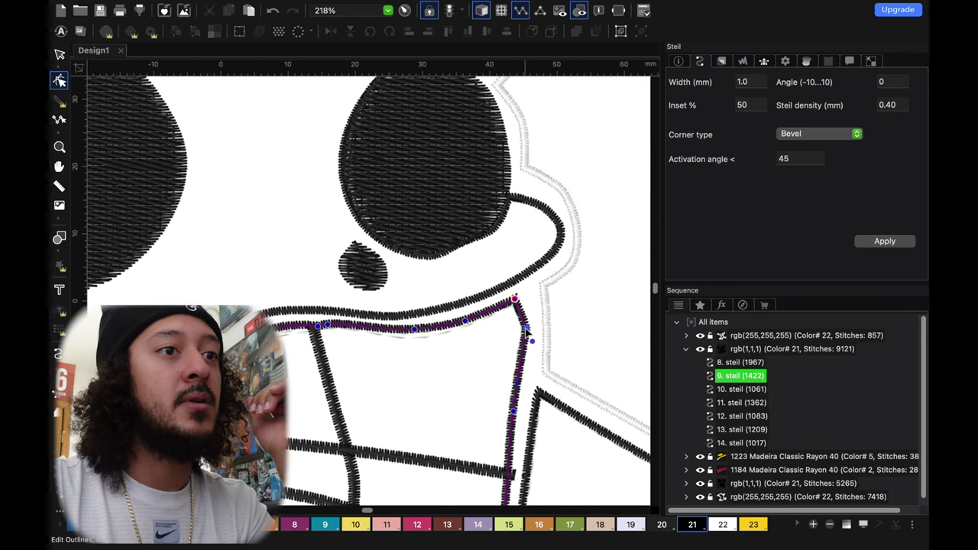
Adjust the white outer Steil outline's nodes along the top of the lower-left bone and at the notch in its end.
scroll(526, 336, down, 4)
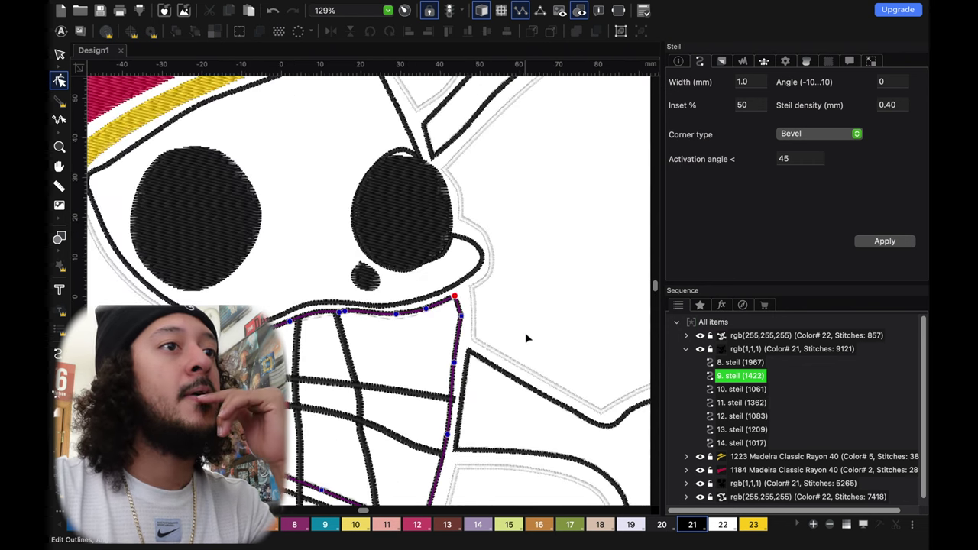
scroll(526, 338, down, 6)
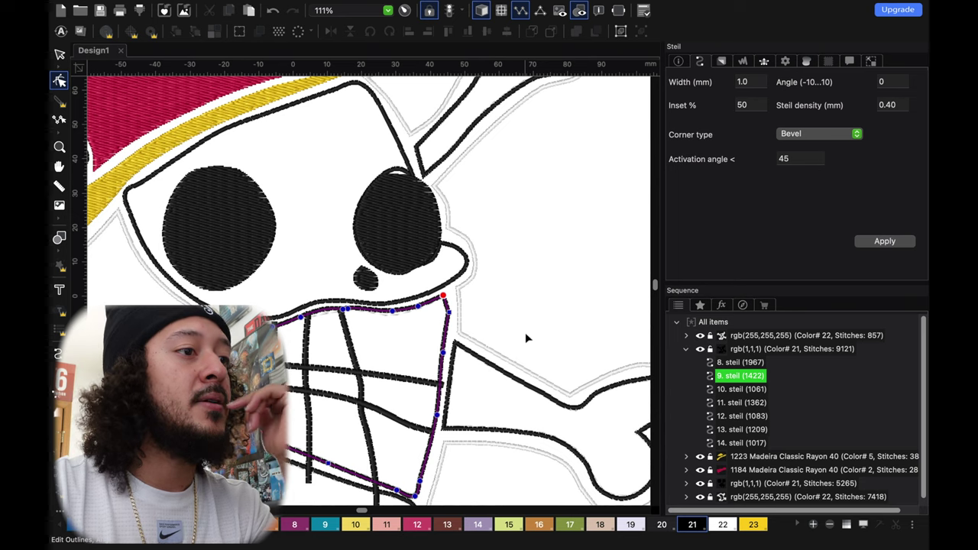
scroll(526, 338, down, 3)
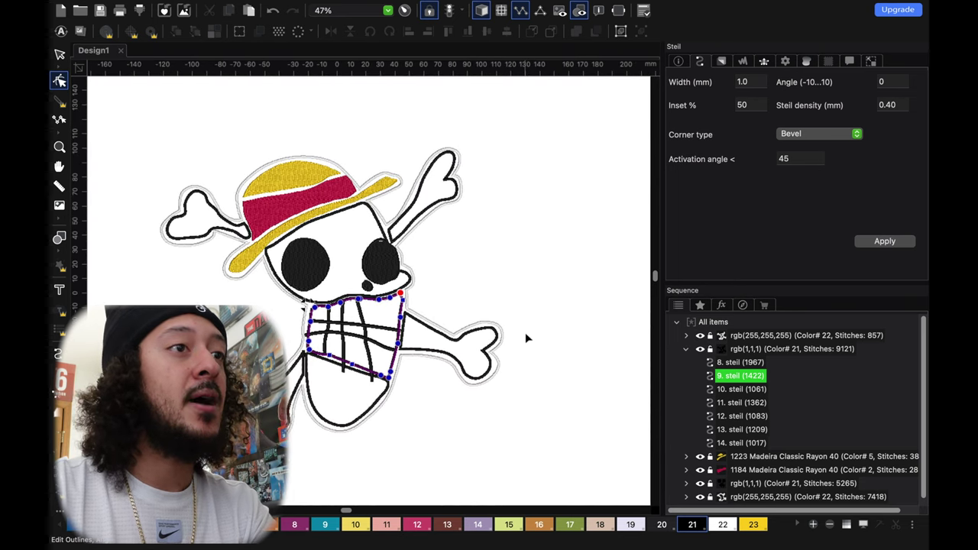
key(space)
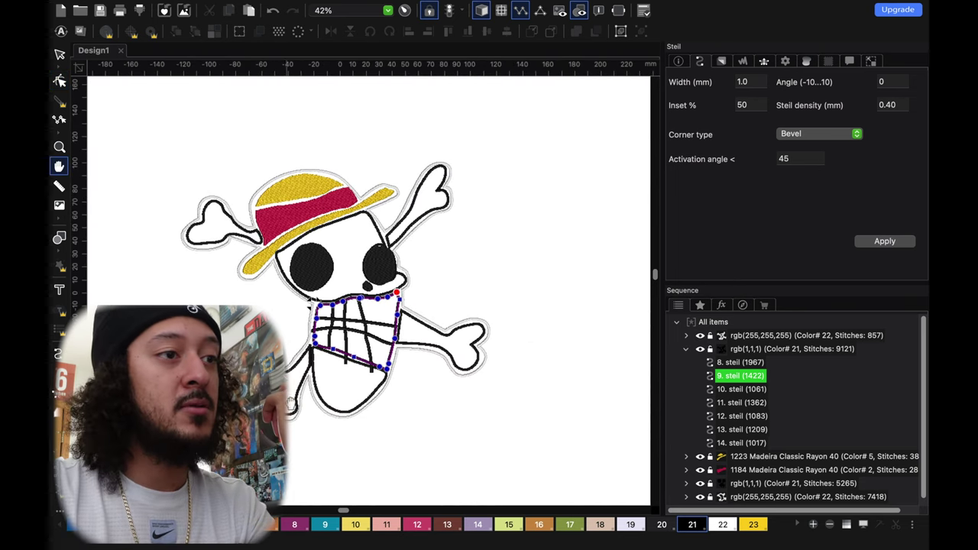
drag(340, 373, 447, 311)
scroll(397, 318, up, 11)
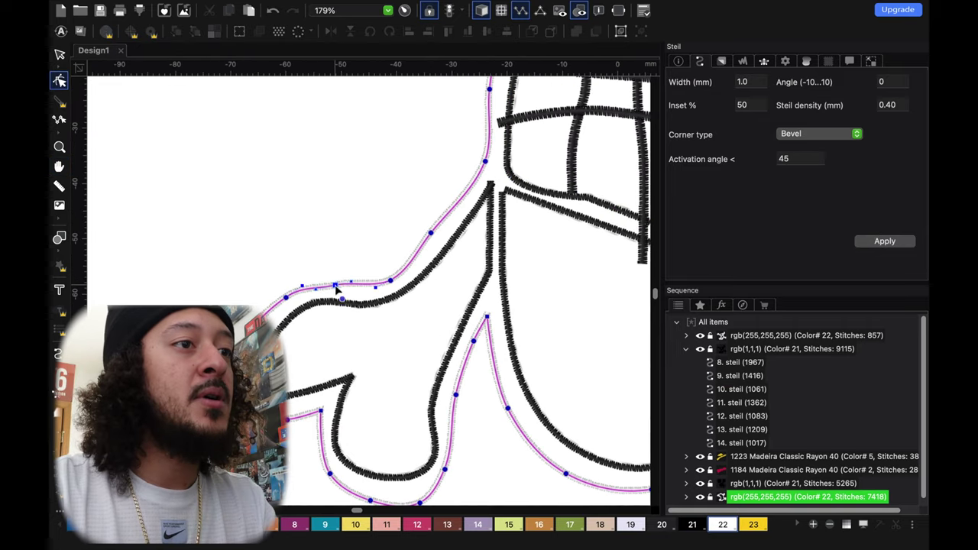
click(388, 282)
click(360, 397)
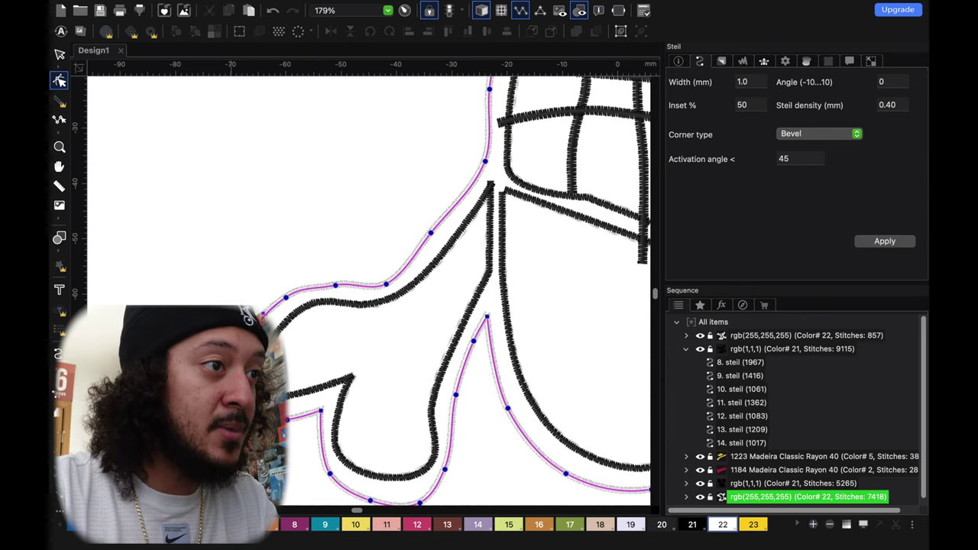
click(322, 410)
drag(322, 410, 323, 403)
Move the white outline's nodes below the lower-left bone's end and along its inner side closer to the black outline.
scroll(382, 448, down, 2)
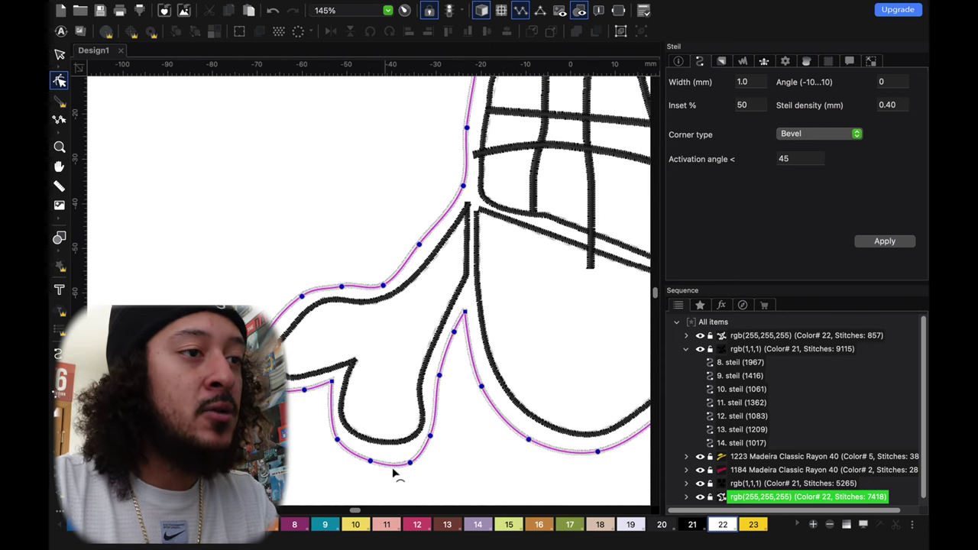
drag(371, 461, 372, 457)
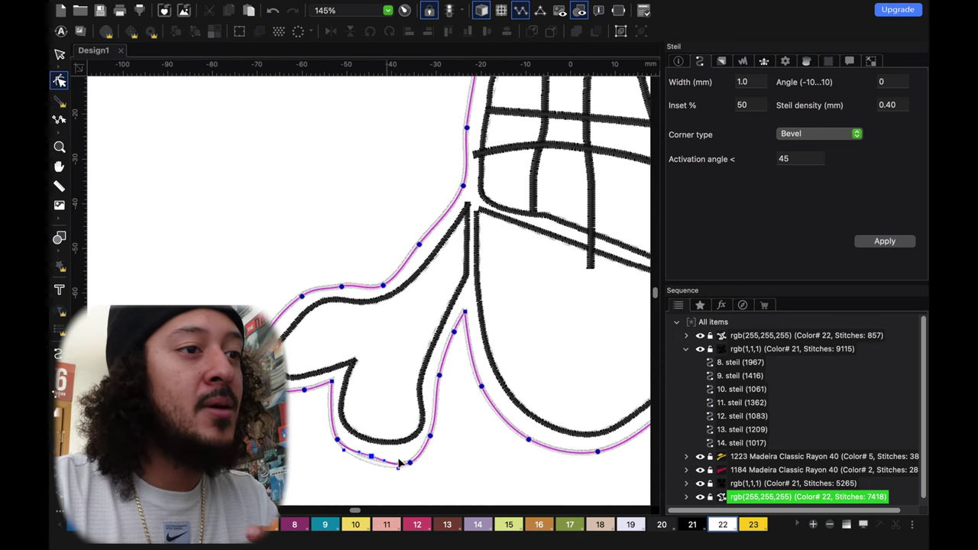
click(409, 463)
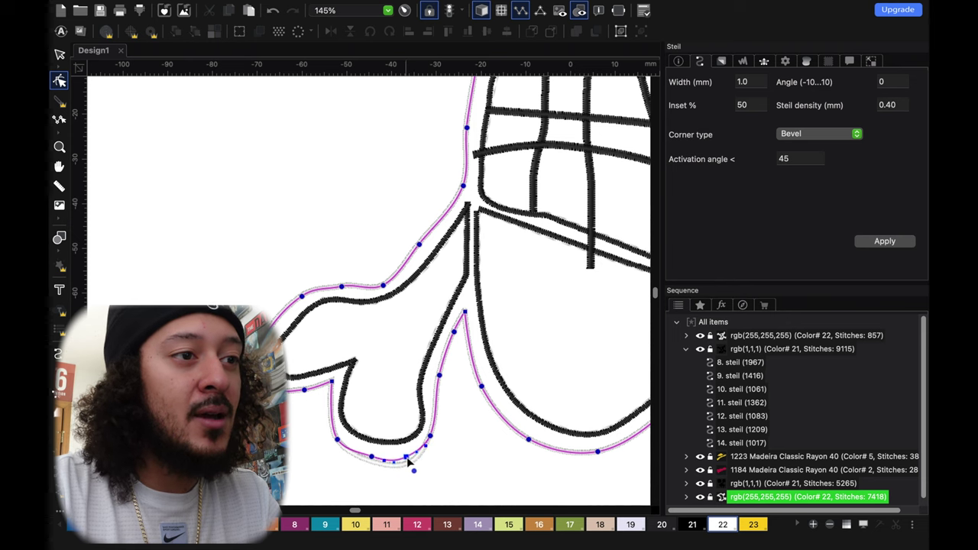
key(Delete)
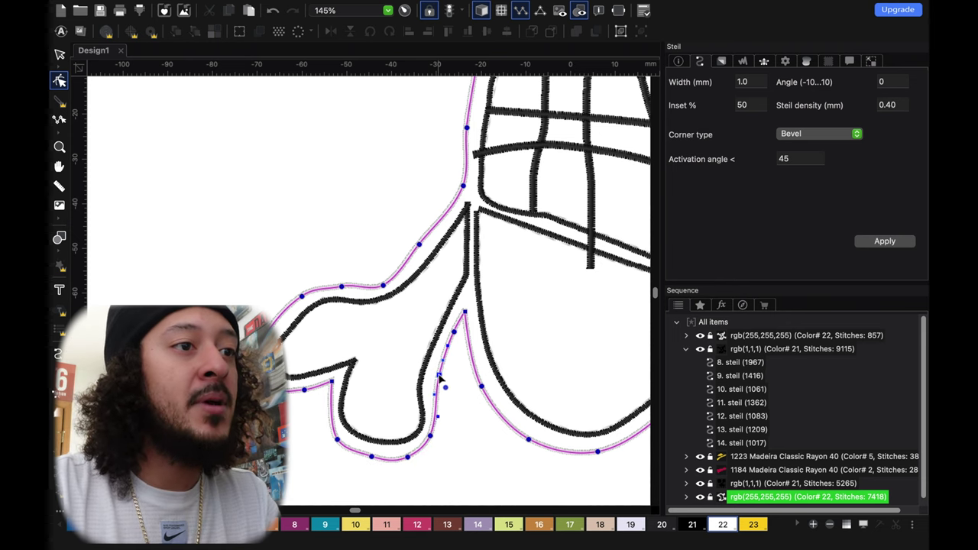
click(436, 376)
drag(435, 377, 434, 375)
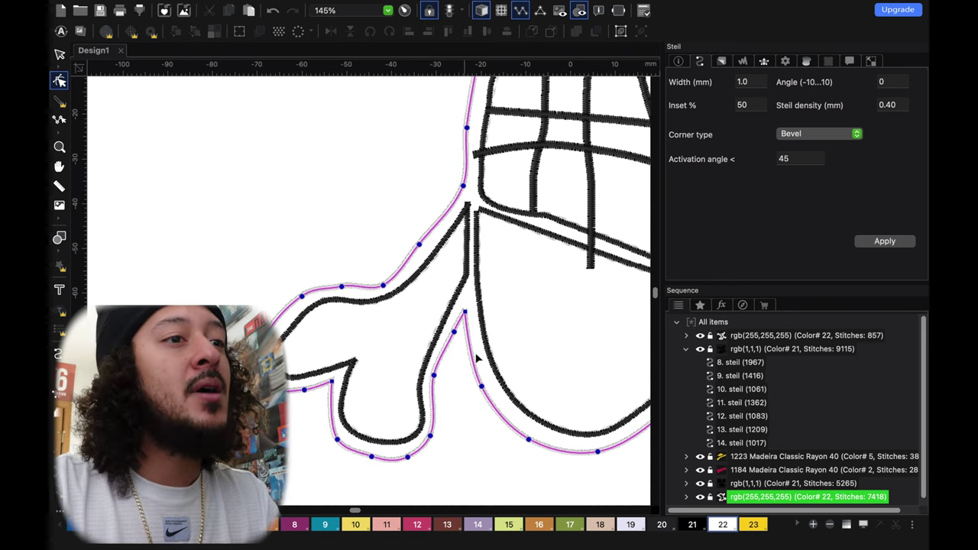
Move the white outline's outermost node on the lower knob of the lower-right bone inward, closer to the black outline.
key(space)
drag(520, 424, 257, 465)
drag(413, 320, 235, 256)
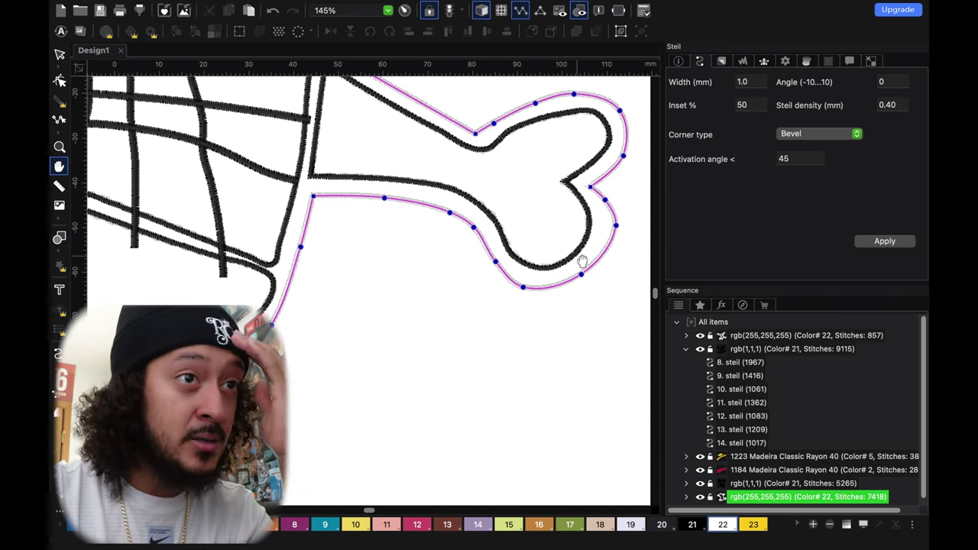
click(57, 81)
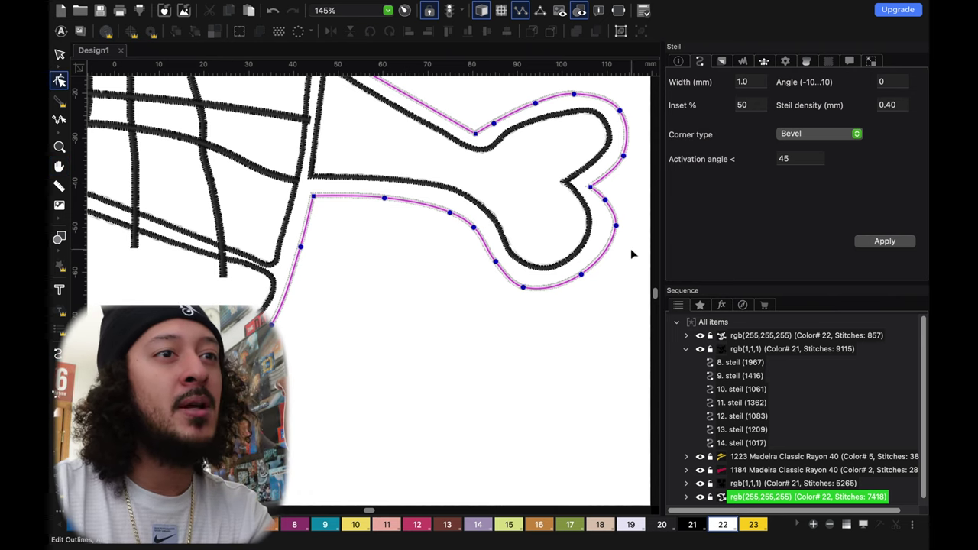
drag(616, 227, 610, 230)
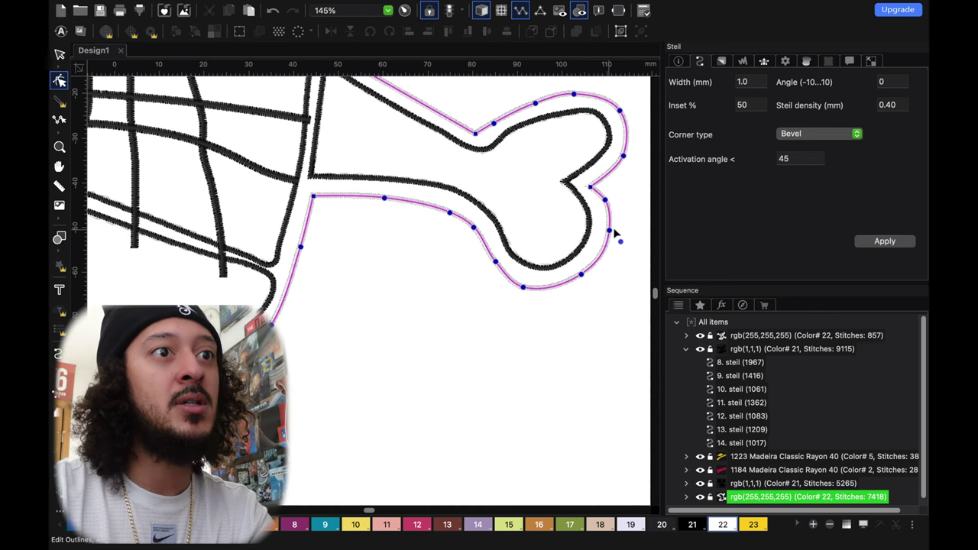
Nudge the white outline's node near the base of the upper-right bone, between the bone and the skull.
drag(438, 183, 534, 457)
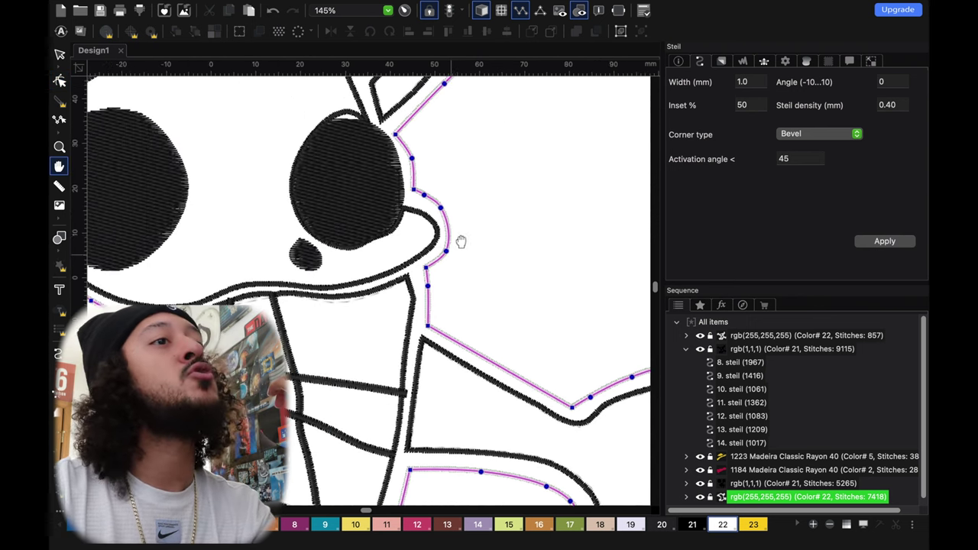
drag(487, 299, 421, 485)
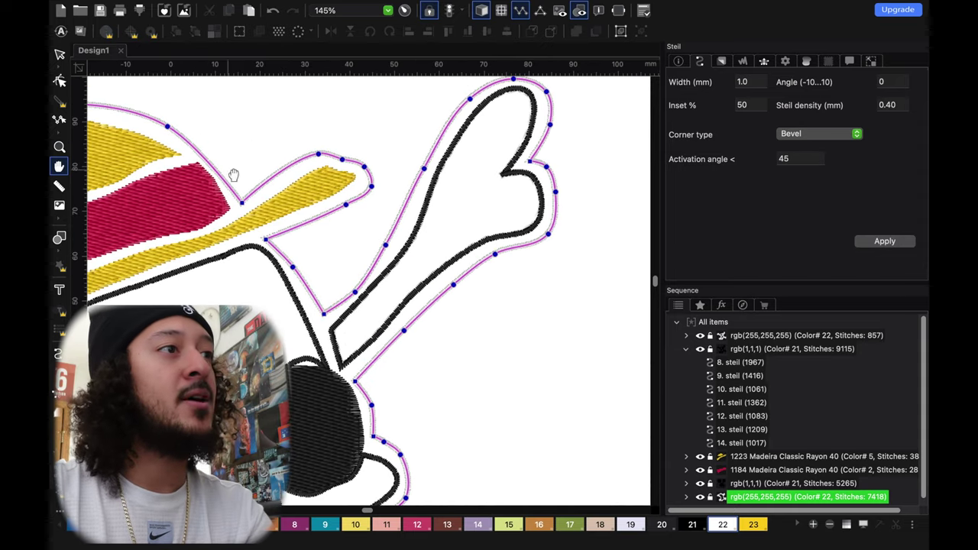
click(59, 80)
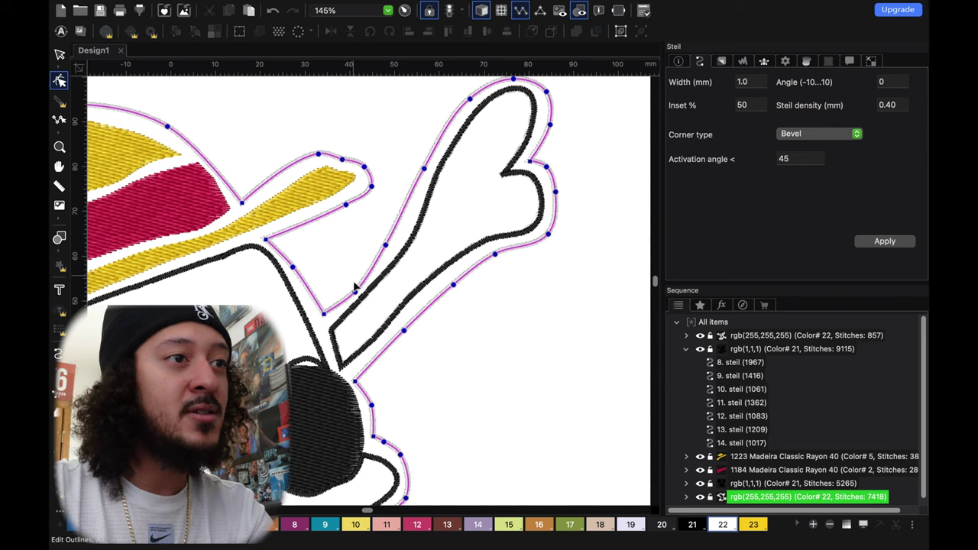
drag(355, 292, 354, 292)
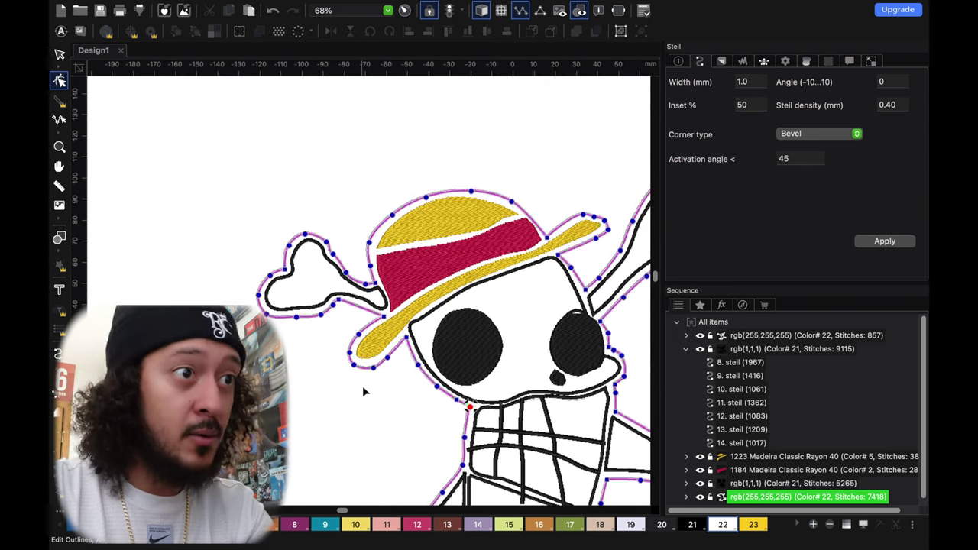
Review the reshaped white outline across the whole design and deselect it.
click(363, 388)
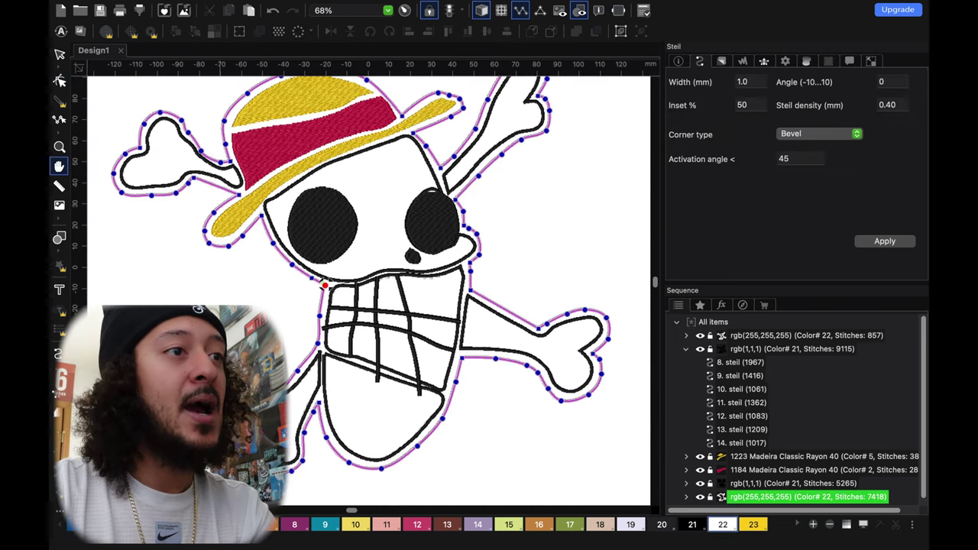
scroll(368, 290, down, 1)
scroll(369, 290, up, 1)
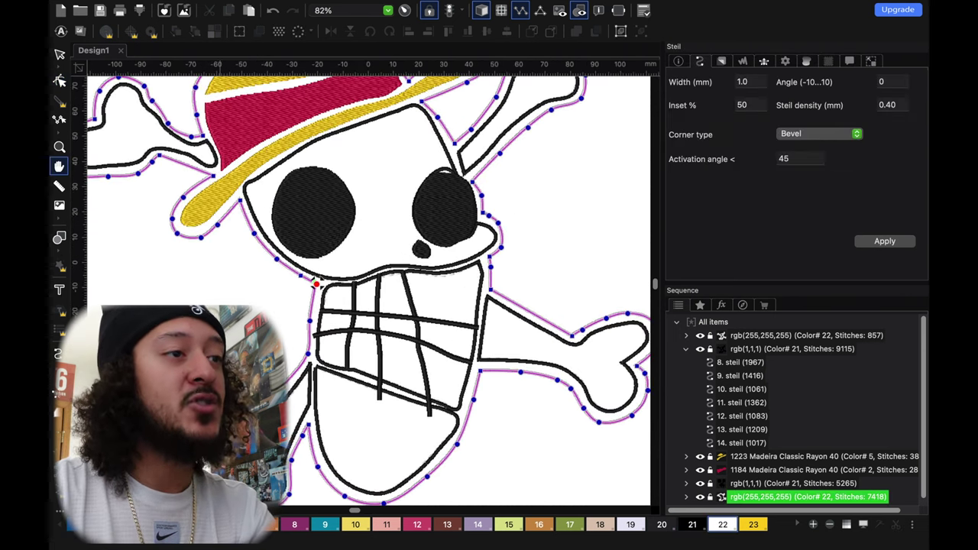
scroll(368, 290, down, 2)
click(58, 52)
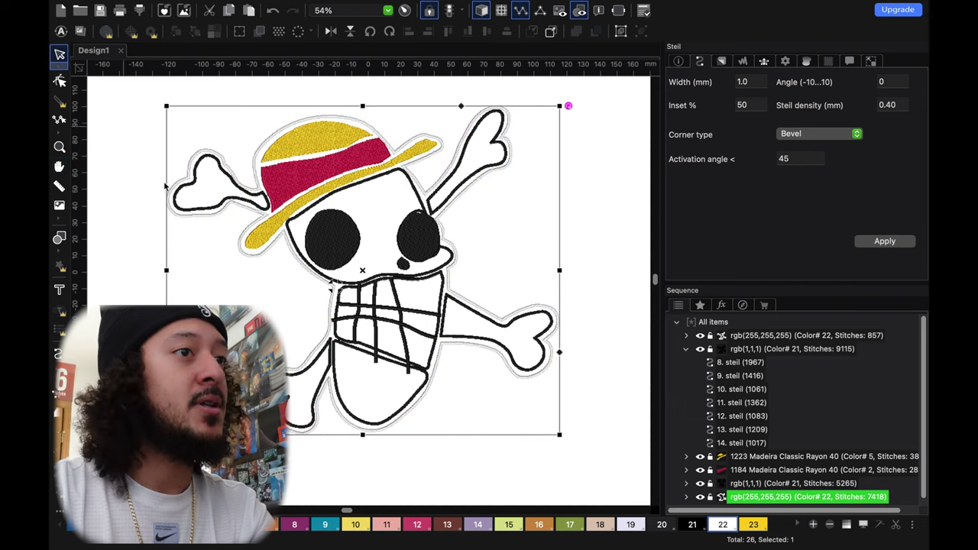
click(144, 287)
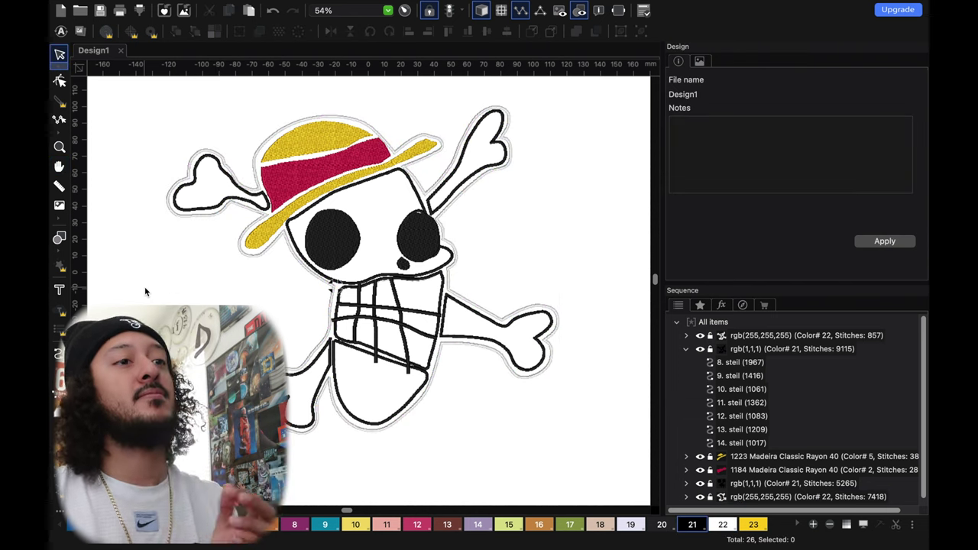